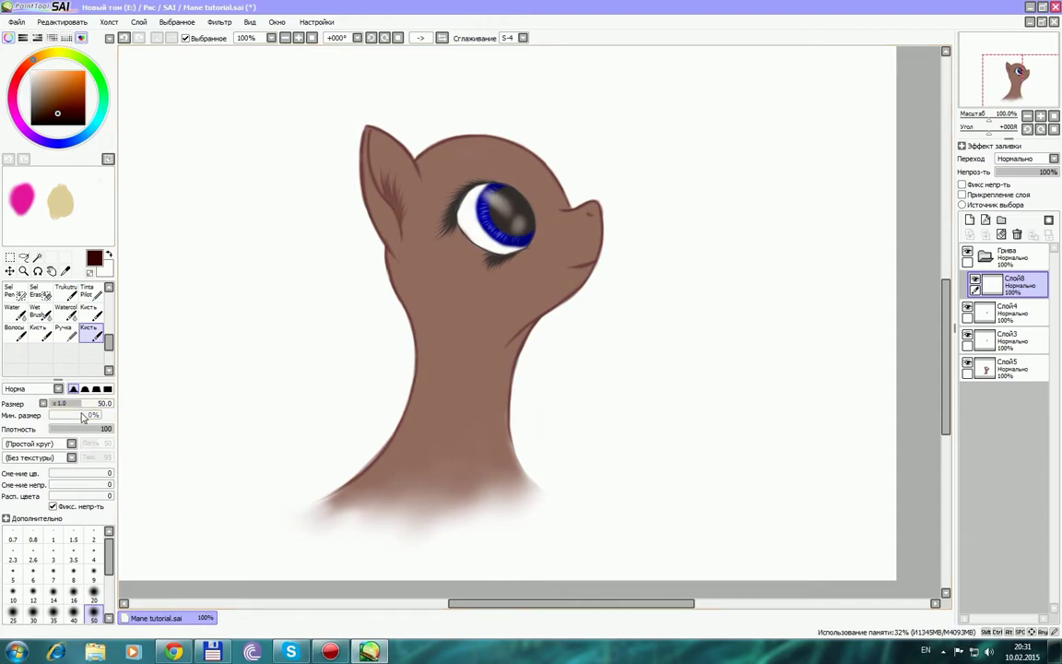
mouse_move(345, 190)
mouse_down()
mouse_move(364, 252)
mouse_move(396, 277)
mouse_up()
key(ctrl+z)
mouse_move(379, 226)
mouse_down()
mouse_move(405, 282)
mouse_move(377, 213)
mouse_move(398, 312)
mouse_up()
mouse_move(381, 247)
mouse_down()
mouse_move(416, 336)
mouse_move(398, 402)
mouse_up()
drag(387, 293, 393, 439)
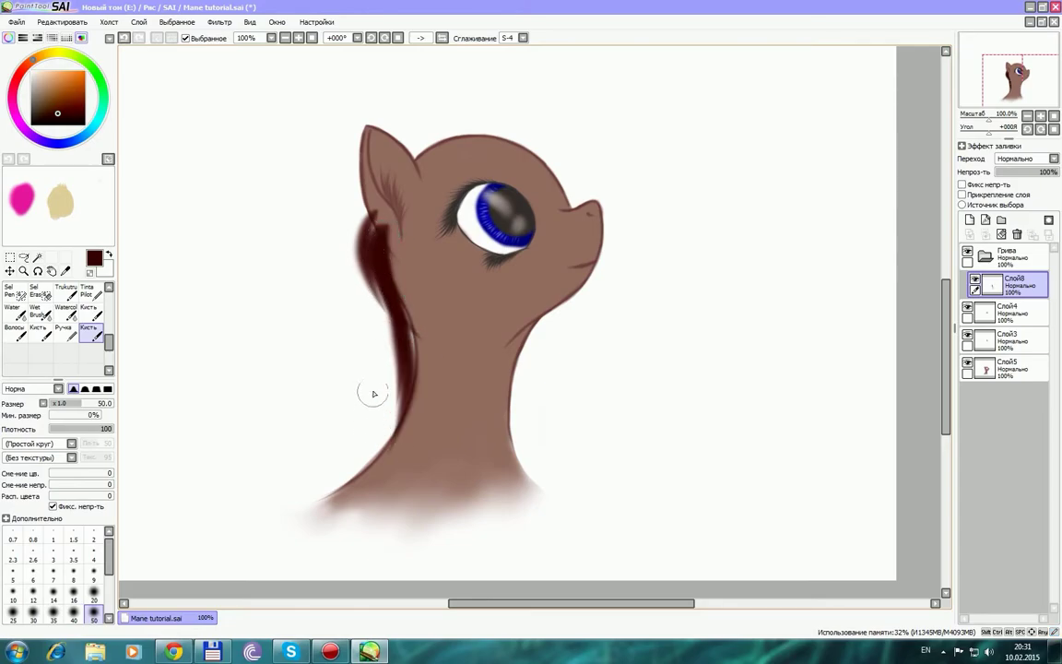
drag(397, 325, 405, 373)
drag(396, 290, 399, 398)
mouse_move(365, 207)
mouse_down()
mouse_move(360, 313)
mouse_move(337, 268)
mouse_move(348, 318)
mouse_up()
mouse_move(364, 187)
mouse_down()
mouse_move(337, 242)
mouse_move(349, 310)
mouse_up()
drag(352, 247, 365, 376)
drag(376, 291, 378, 417)
drag(388, 341, 387, 453)
drag(383, 298, 358, 468)
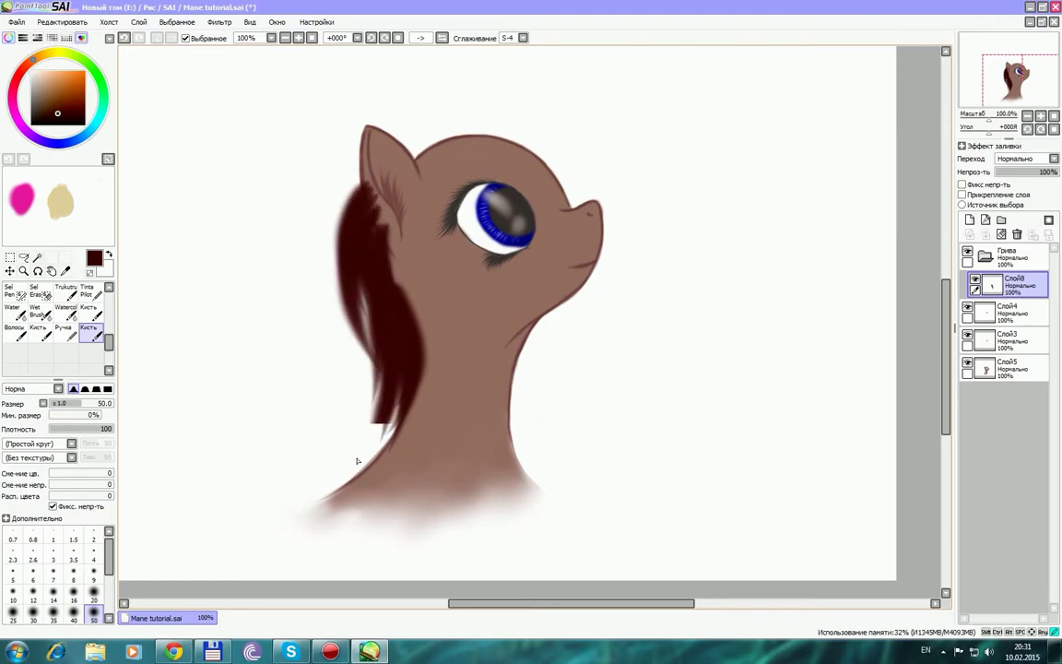
drag(400, 356, 369, 467)
drag(367, 247, 336, 461)
mouse_move(400, 311)
mouse_down()
mouse_move(421, 367)
mouse_move(406, 442)
mouse_up()
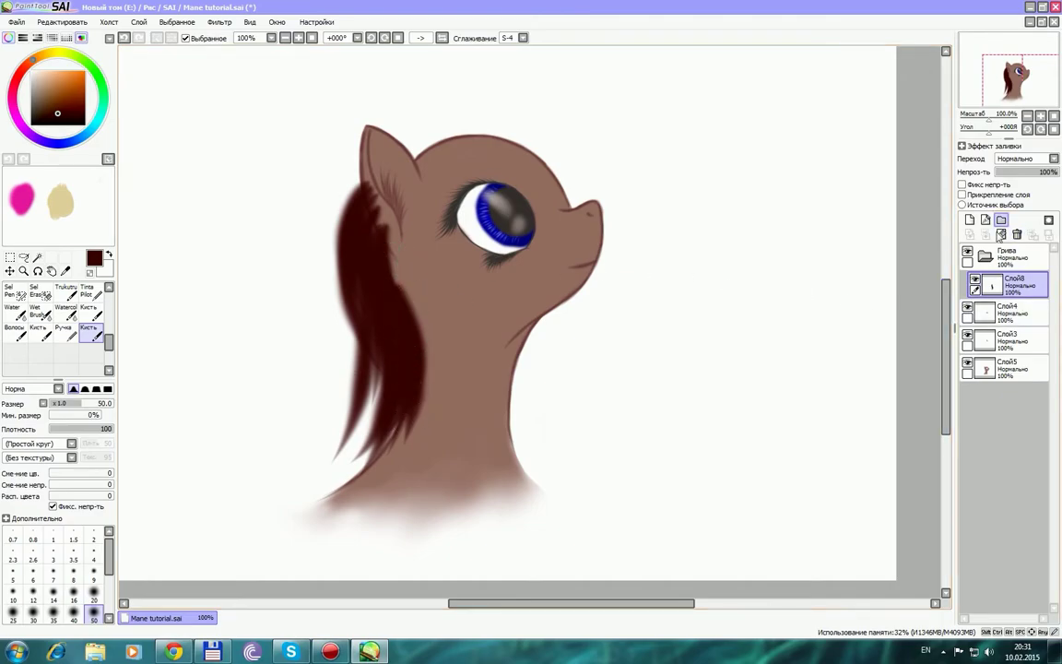
key(Delete)
Paint the base of the mane in dark brown with the size 50 brush, from behind the ear down along the neck.
mouse_move(382, 224)
mouse_down()
mouse_move(375, 258)
mouse_move(388, 250)
mouse_move(391, 225)
mouse_move(396, 320)
mouse_up()
key(ctrl+z)
drag(381, 230, 393, 321)
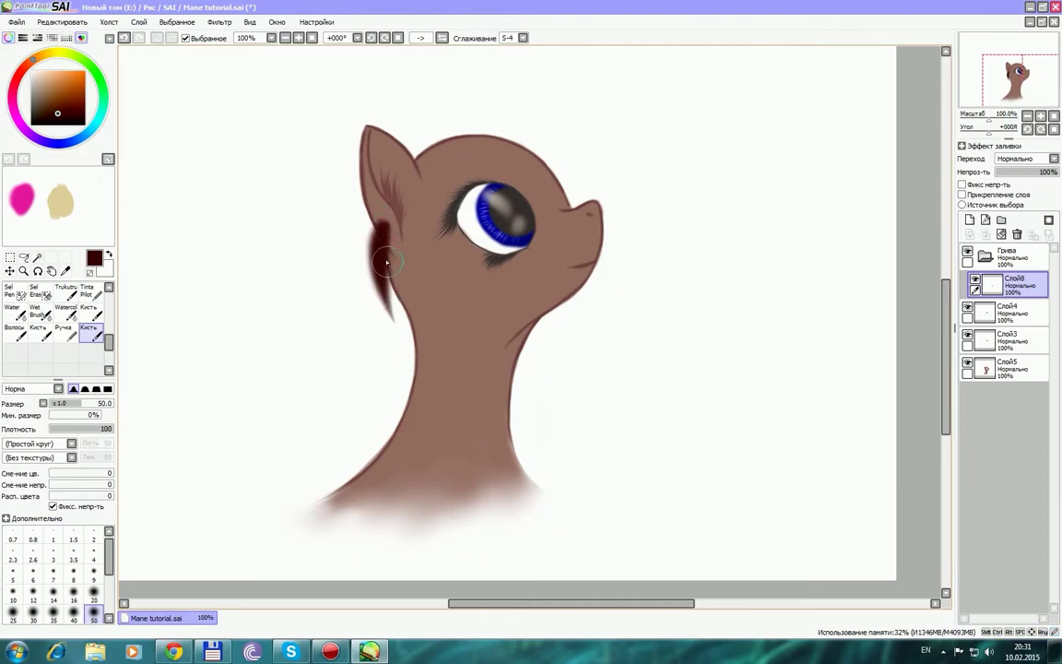
mouse_move(380, 266)
mouse_down()
mouse_move(431, 344)
mouse_move(441, 402)
mouse_up()
mouse_move(397, 310)
mouse_down()
mouse_move(430, 471)
mouse_move(416, 415)
mouse_up()
mouse_move(373, 212)
mouse_down()
mouse_move(350, 243)
mouse_move(384, 200)
mouse_move(360, 287)
mouse_up()
drag(367, 188, 353, 295)
drag(356, 218, 356, 317)
drag(362, 183, 346, 313)
drag(360, 204, 369, 364)
drag(367, 262, 415, 420)
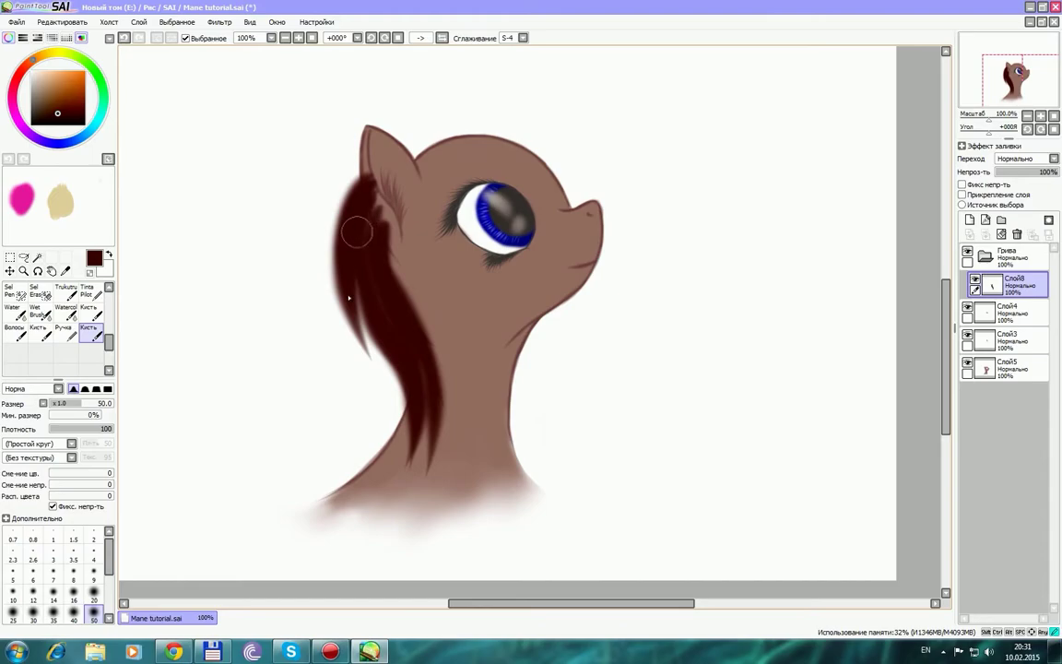
Lengthen the inner mane with long dark brown strokes tapering to points near the base of the neck.
drag(356, 238, 400, 424)
drag(347, 284, 397, 445)
drag(370, 313, 389, 505)
mouse_move(361, 209)
mouse_down()
mouse_move(337, 323)
mouse_move(354, 376)
mouse_up()
mouse_move(351, 243)
mouse_down()
mouse_move(342, 312)
mouse_move(378, 478)
mouse_up()
drag(352, 315, 377, 505)
drag(373, 359, 356, 534)
drag(376, 389, 356, 529)
Widen the mane outward behind the neck with dark brown strokes that end in backward-swept tips.
mouse_move(344, 280)
mouse_down()
mouse_move(357, 380)
mouse_move(338, 440)
mouse_up()
mouse_move(362, 204)
mouse_down()
mouse_move(336, 247)
mouse_move(334, 346)
mouse_up()
drag(368, 183, 330, 299)
drag(360, 204, 337, 373)
mouse_move(341, 317)
mouse_down()
mouse_move(314, 478)
mouse_move(289, 473)
mouse_move(339, 397)
mouse_move(309, 472)
mouse_up()
mouse_move(332, 360)
mouse_down()
mouse_move(276, 442)
mouse_move(263, 424)
mouse_up()
mouse_move(328, 334)
mouse_down()
mouse_move(272, 434)
mouse_move(267, 487)
mouse_up()
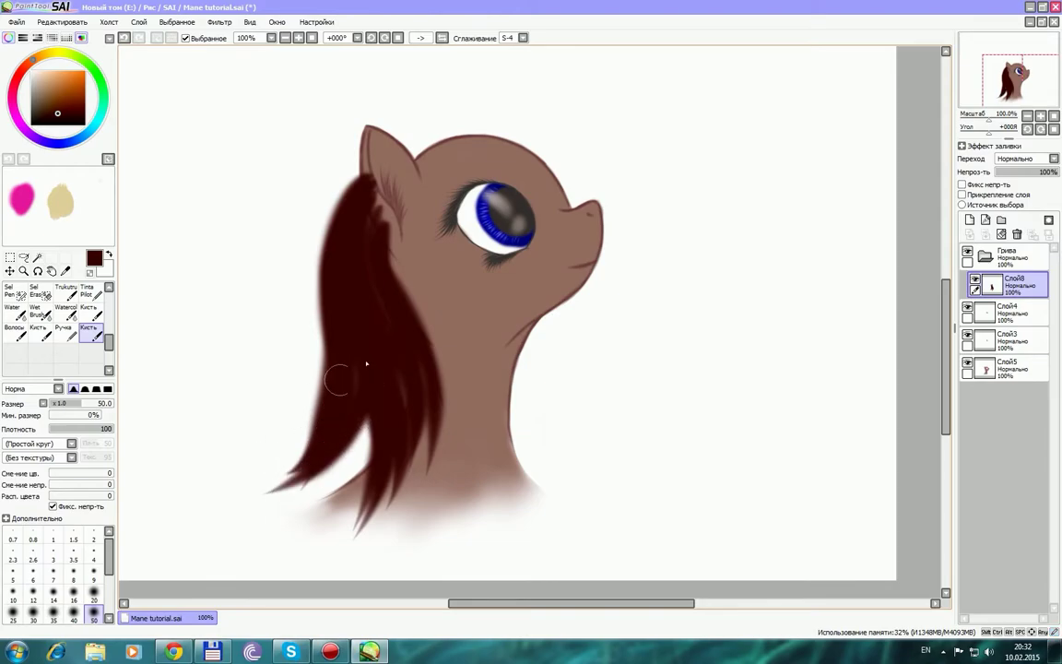
Fill the gap in the lower mane with dark strands sweeping down and away from the neck.
drag(369, 378, 263, 489)
mouse_move(374, 415)
mouse_down()
mouse_move(269, 488)
mouse_move(290, 543)
mouse_up()
drag(397, 382, 318, 560)
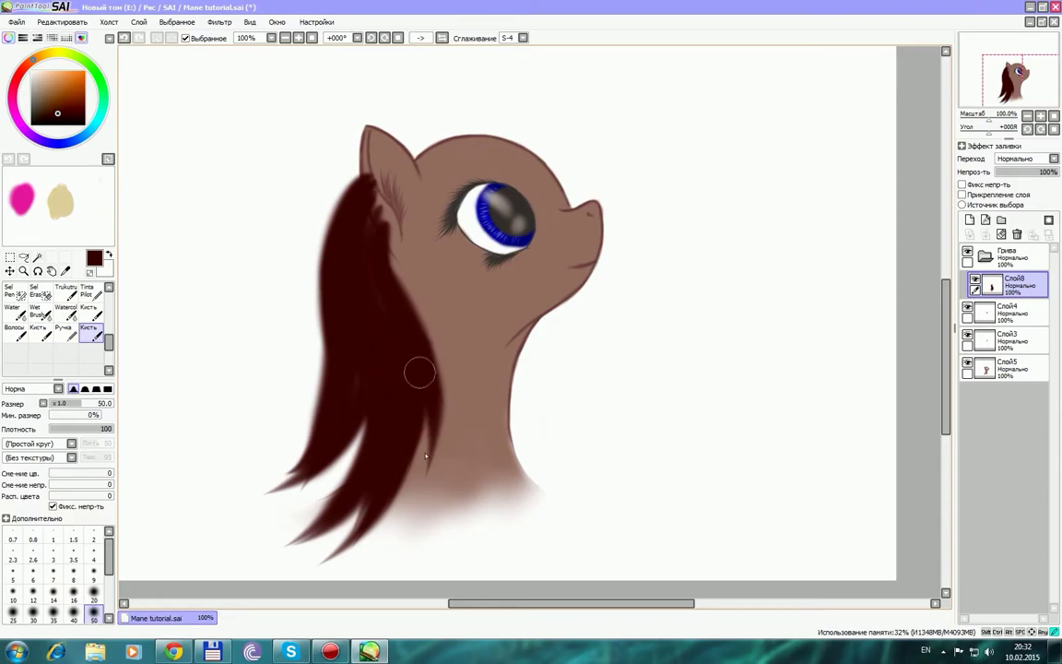
drag(421, 370, 389, 530)
drag(431, 414, 356, 558)
drag(423, 343, 431, 510)
key(ctrl+z)
key(ctrl+z)
key(ctrl+z)
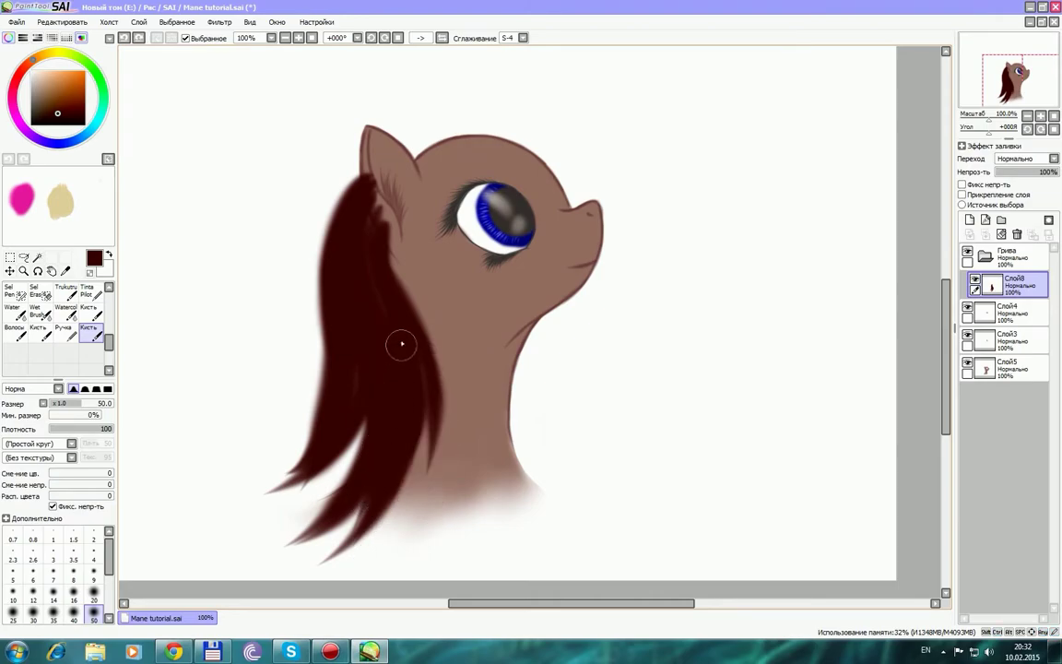
Extend the lower mane with long backward-swept tips and add dark strokes along its inner edge beside the neck.
drag(372, 493, 295, 559)
mouse_move(370, 406)
mouse_down()
mouse_move(326, 488)
mouse_move(258, 480)
mouse_up()
drag(356, 434, 242, 491)
drag(361, 433, 215, 551)
mouse_move(359, 467)
mouse_down()
mouse_move(237, 552)
mouse_move(244, 564)
mouse_up()
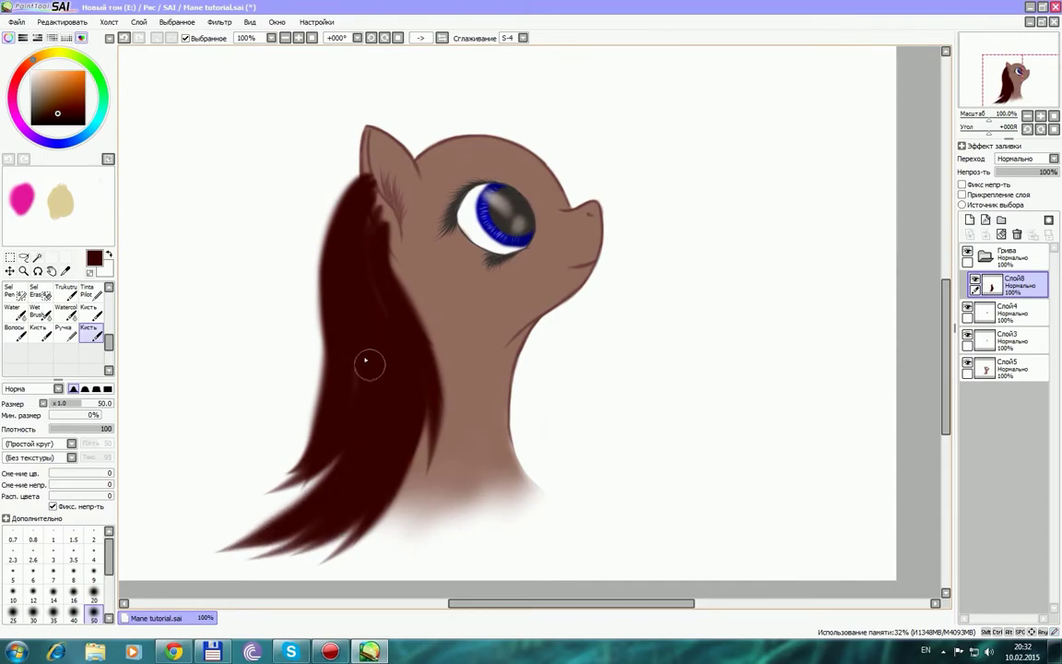
drag(373, 252, 377, 358)
mouse_move(376, 205)
mouse_down()
mouse_move(371, 249)
mouse_move(429, 314)
mouse_move(472, 334)
mouse_up()
Paint the dark brown forelock from the ear over the top of the head, with pointed tips above the muzzle.
mouse_move(389, 219)
mouse_down()
mouse_move(433, 180)
mouse_move(424, 174)
mouse_up()
mouse_move(398, 221)
mouse_down()
mouse_move(465, 195)
mouse_move(475, 179)
mouse_up()
mouse_move(386, 206)
mouse_down()
mouse_move(484, 171)
mouse_move(538, 196)
mouse_move(509, 220)
mouse_up()
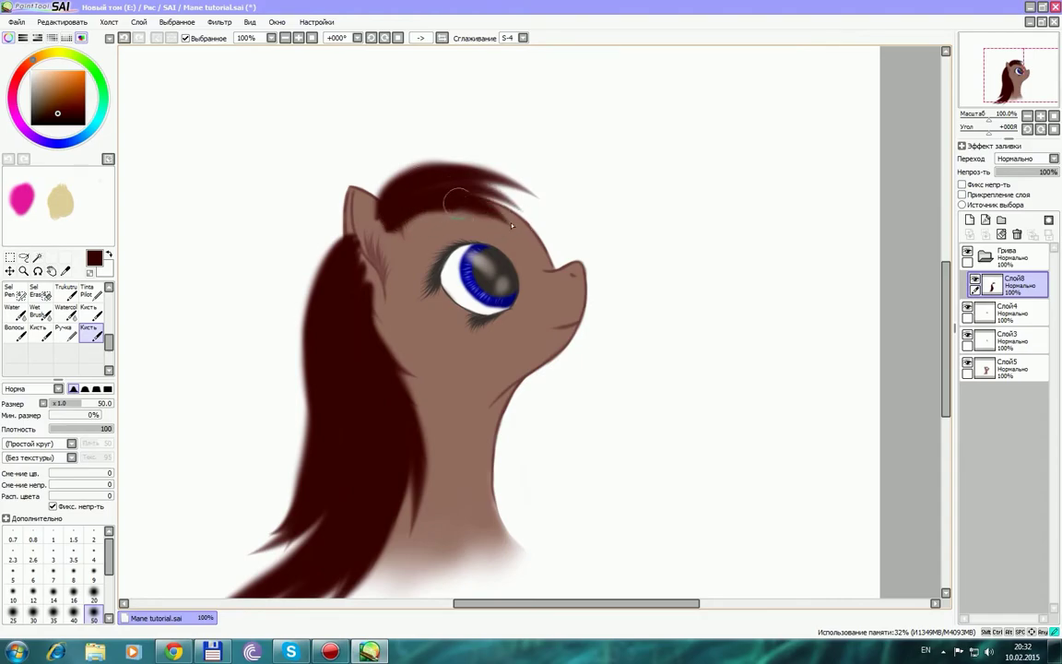
mouse_move(417, 214)
mouse_down()
mouse_move(556, 232)
mouse_move(571, 216)
mouse_up()
mouse_move(392, 195)
mouse_down()
mouse_move(456, 168)
mouse_move(532, 158)
mouse_move(526, 165)
mouse_up()
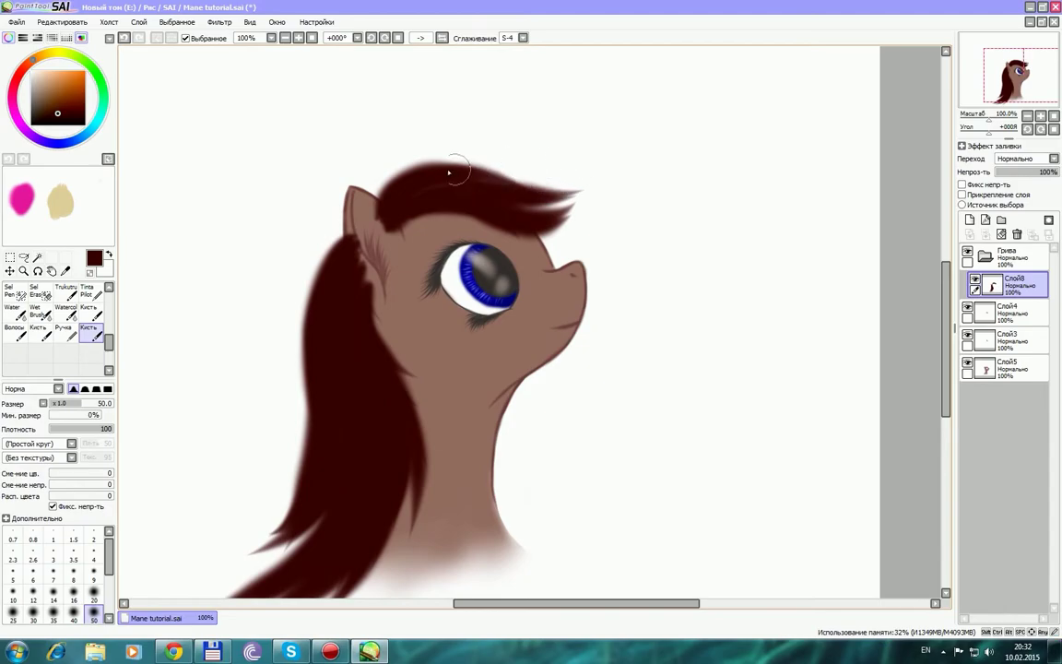
drag(360, 177, 479, 139)
mouse_move(402, 165)
mouse_down()
mouse_move(474, 143)
mouse_move(525, 175)
mouse_move(590, 184)
mouse_up()
mouse_move(445, 152)
mouse_down()
mouse_move(544, 172)
mouse_move(597, 166)
mouse_up()
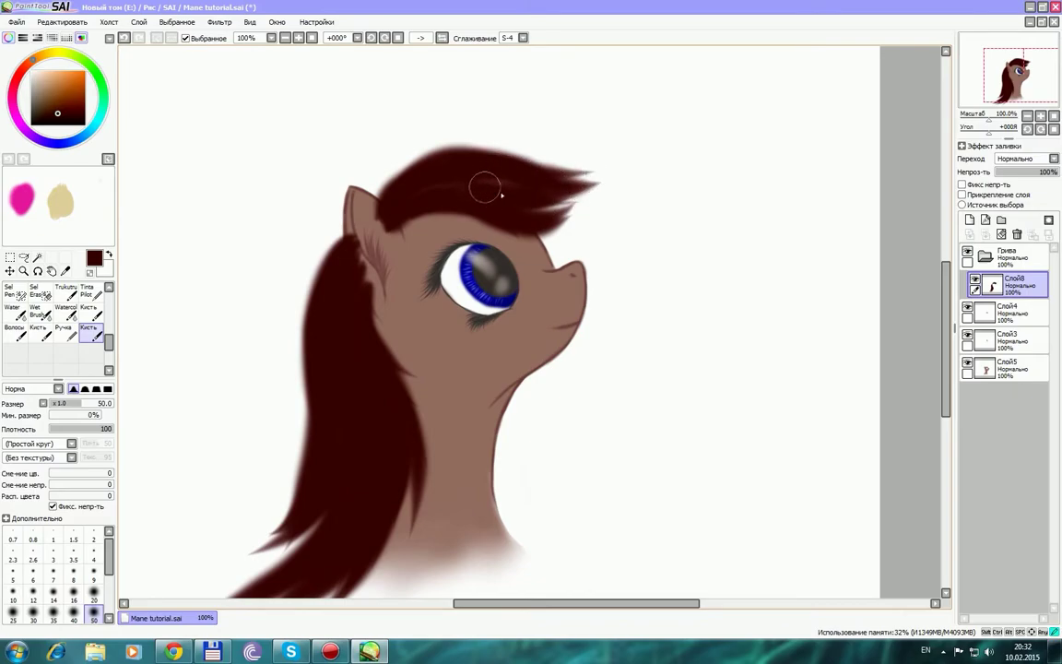
drag(501, 213, 563, 224)
drag(495, 214, 568, 207)
key(ctrl+z)
key(ctrl+z)
key(ctrl+z)
Add short dark strands along the forelock's lower edge above the eye and fill the light streaks inside it.
drag(394, 218, 487, 247)
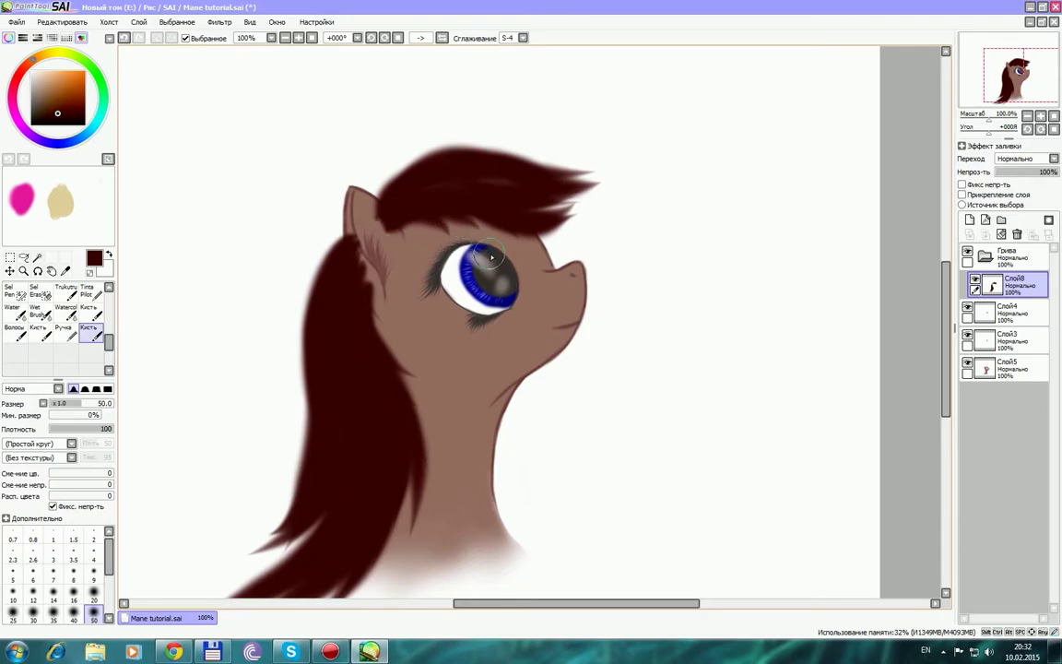
mouse_move(444, 217)
mouse_down()
mouse_move(518, 231)
mouse_move(564, 224)
mouse_up()
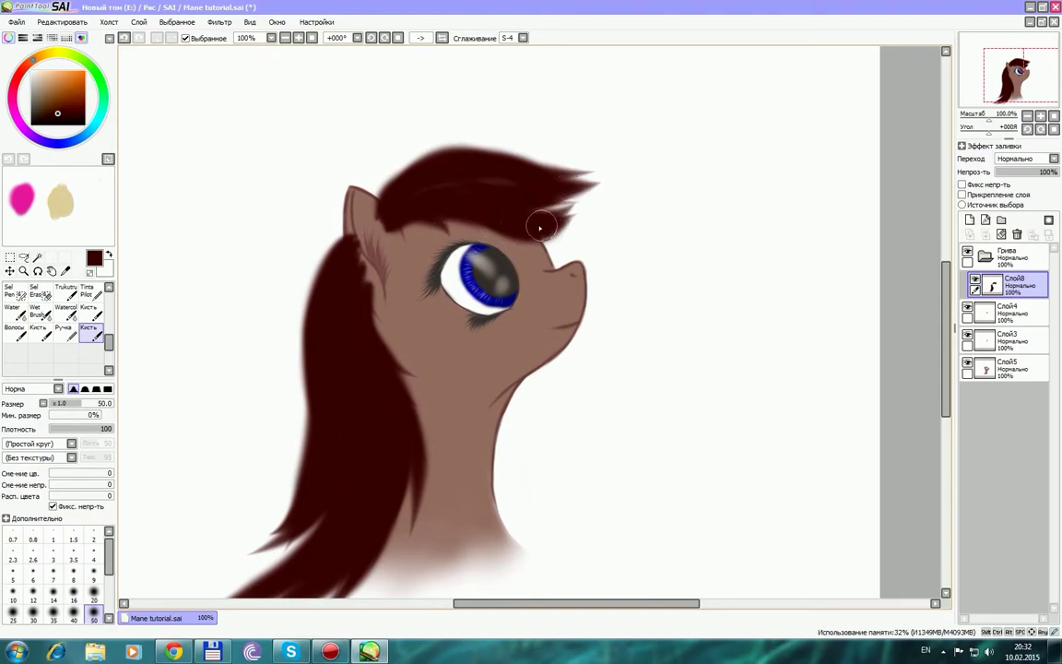
key(ctrl+z)
mouse_move(575, 214)
mouse_down()
mouse_move(424, 184)
mouse_move(417, 211)
mouse_move(524, 203)
mouse_up()
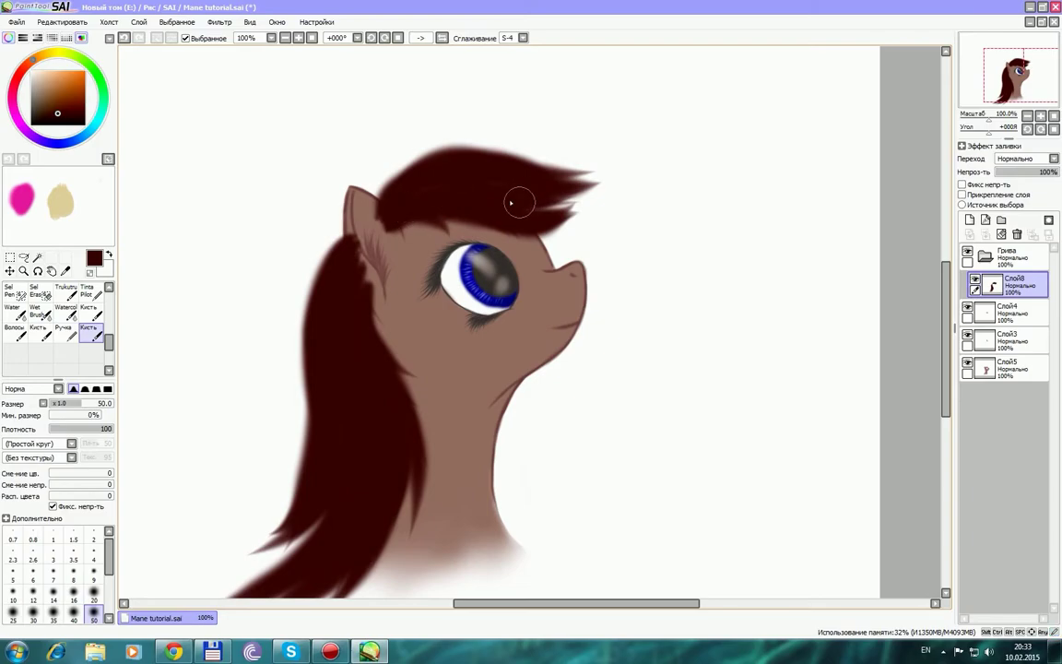
Choose a lighter reddish brown, set the brush size to 20 and create a new layer above the mane base.
mouse_move(467, 273)
mouse_down()
mouse_move(533, 278)
mouse_move(524, 302)
mouse_up()
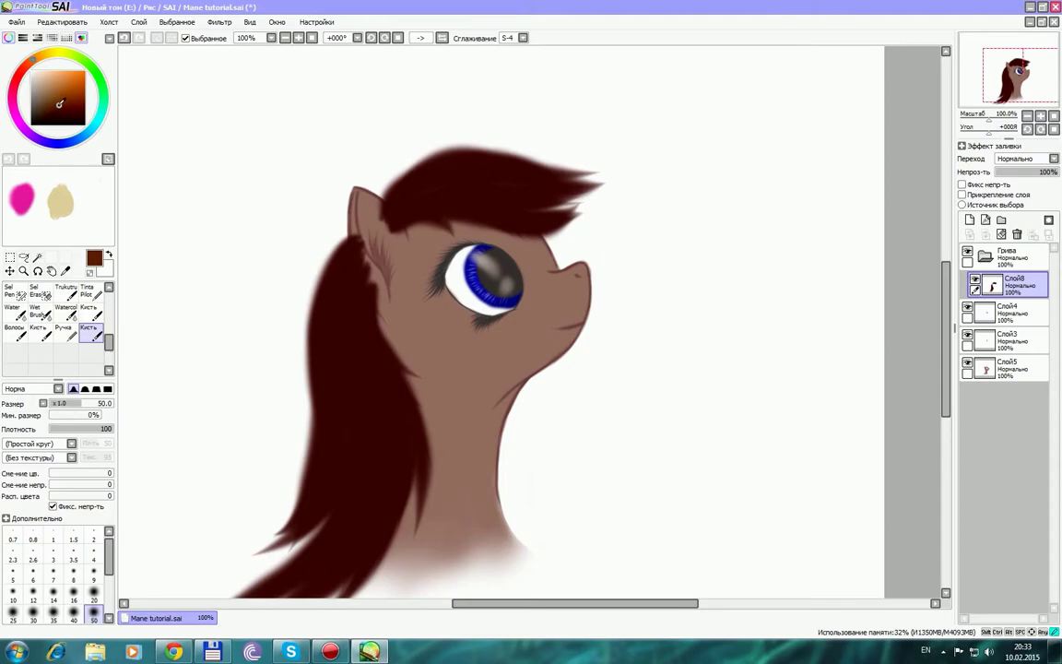
click(93, 594)
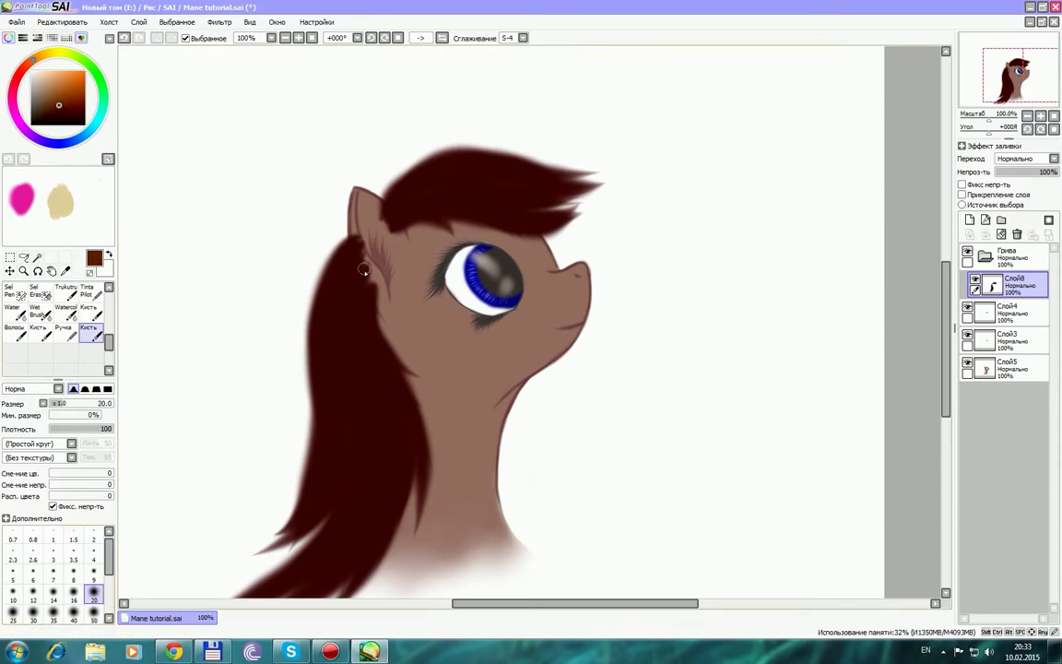
drag(353, 257, 340, 314)
key(ctrl+z)
click(969, 219)
drag(355, 245, 329, 318)
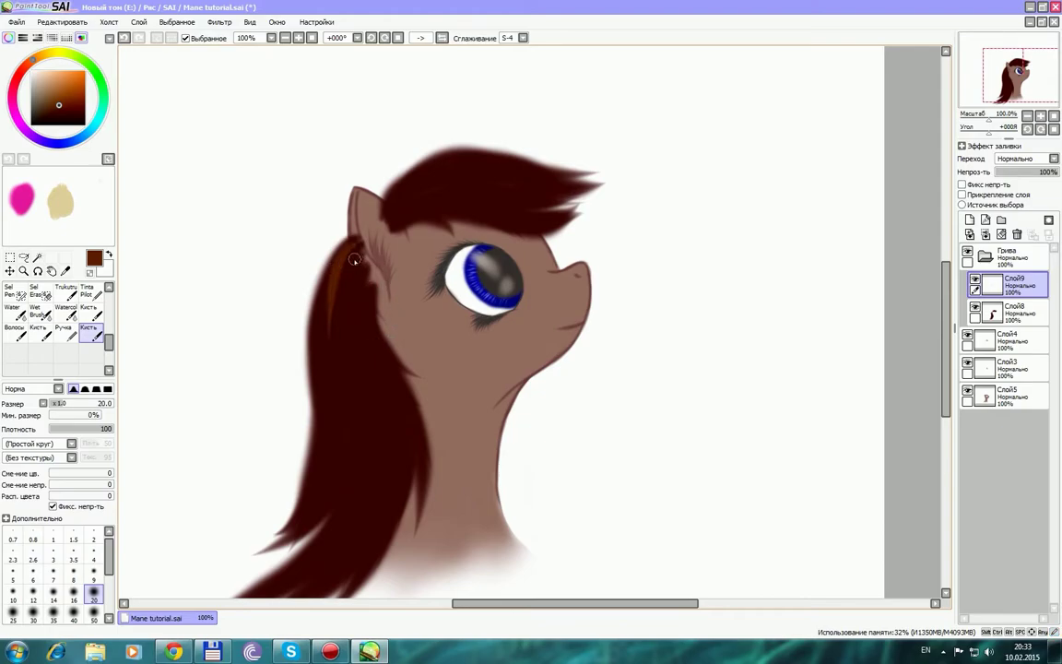
key(ctrl+z)
mouse_move(358, 244)
mouse_down()
mouse_move(326, 367)
mouse_move(335, 290)
mouse_move(329, 371)
mouse_up()
key(ctrl+z)
key(ctrl+z)
Reduce the brush density to 82 and paint thin lighter brown strands through the upper mane below the ear.
drag(349, 259, 331, 369)
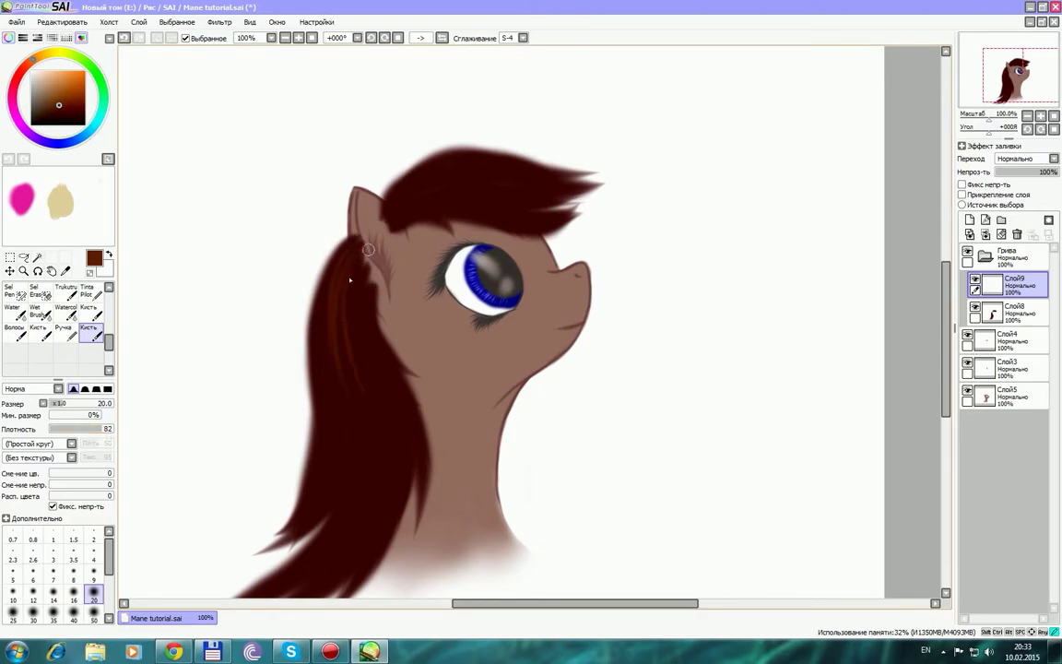
drag(416, 309, 421, 277)
scroll(316, 305, up, 1)
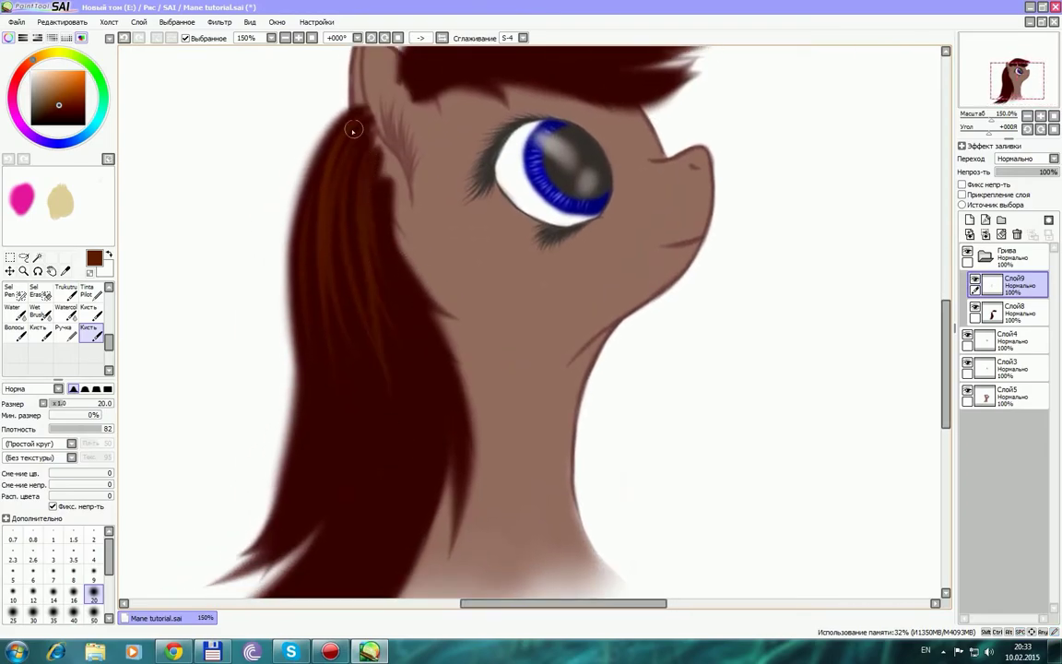
drag(357, 143, 323, 367)
drag(326, 255, 318, 400)
drag(302, 281, 289, 504)
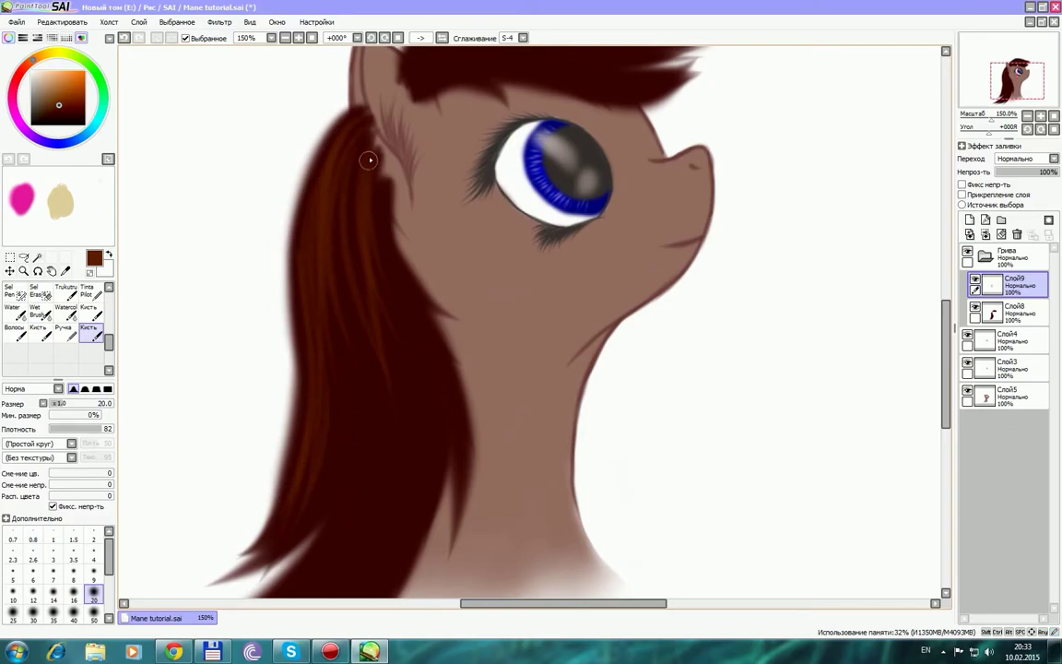
drag(354, 118, 307, 204)
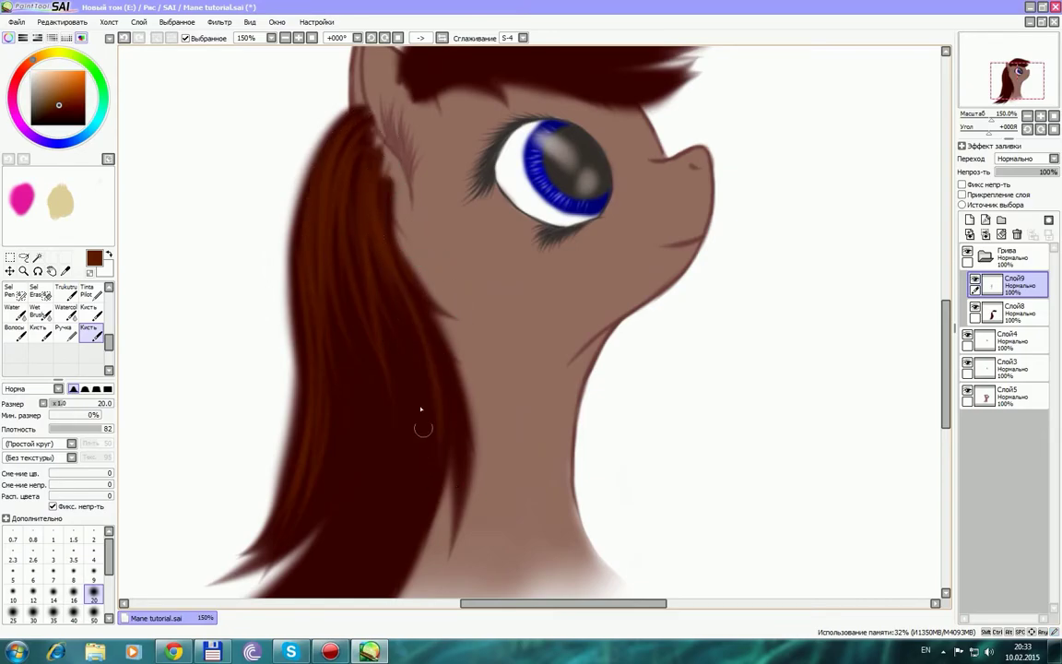
Paint lighter brown strands along the mane's inner side next to the neck.
drag(412, 423, 392, 331)
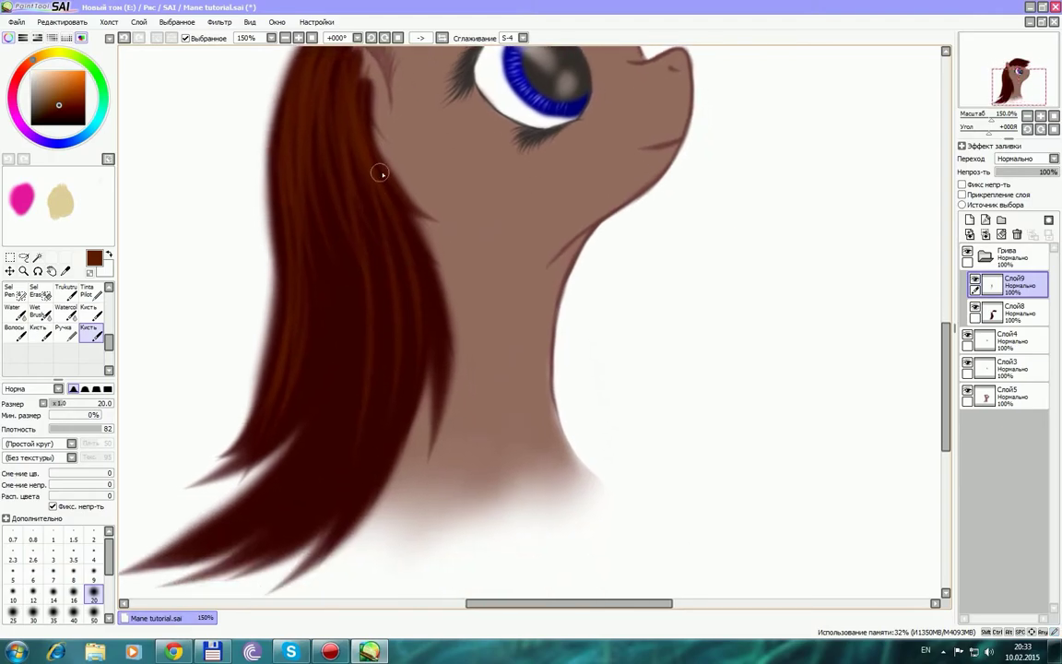
drag(377, 167, 435, 345)
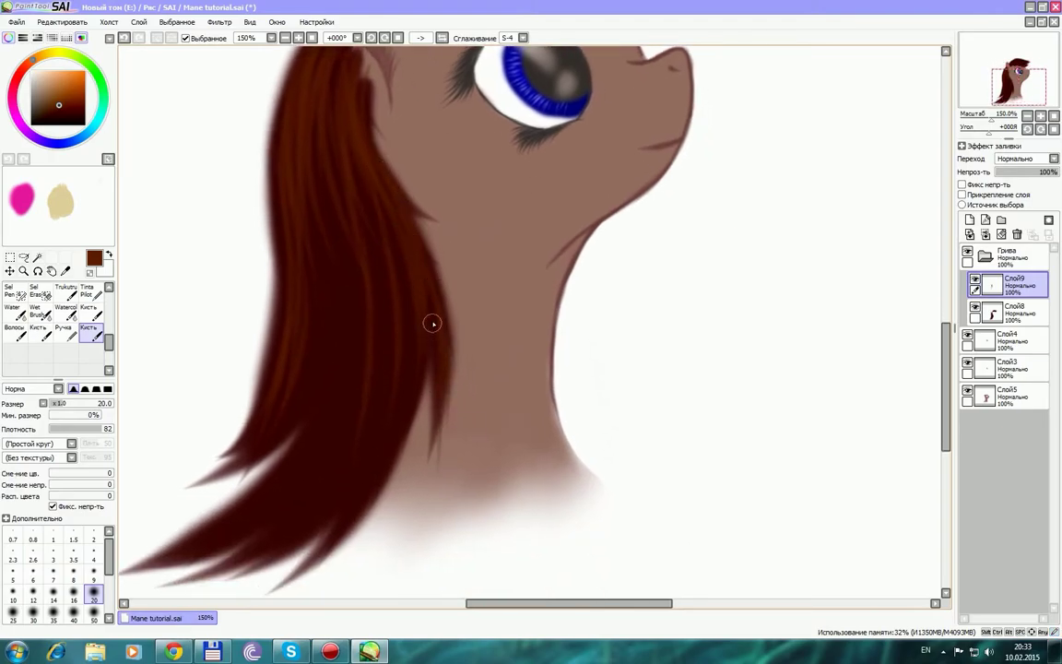
mouse_move(375, 297)
mouse_down()
mouse_move(419, 365)
mouse_move(413, 392)
mouse_up()
drag(357, 192, 446, 436)
drag(378, 229, 318, 410)
drag(353, 295, 311, 484)
Continue the lighter brown strands down through the lower mane to its backward-swept tips.
mouse_move(324, 242)
mouse_down()
mouse_move(318, 419)
mouse_move(235, 530)
mouse_up()
drag(295, 447, 184, 551)
drag(321, 286, 282, 440)
drag(360, 295, 313, 489)
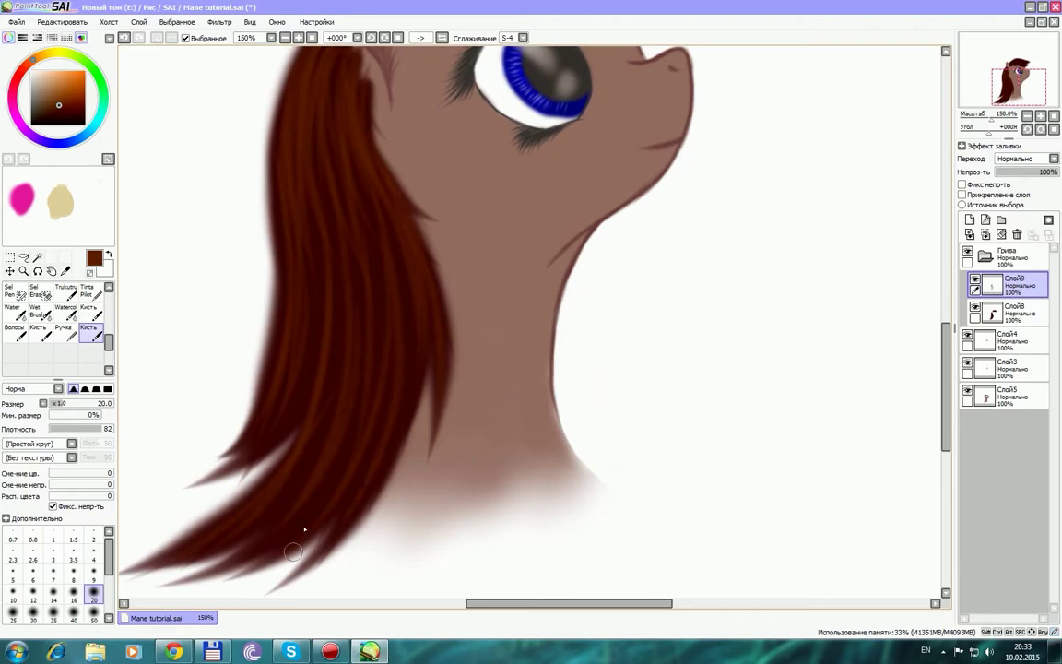
drag(398, 382, 276, 583)
mouse_move(351, 465)
mouse_down()
mouse_move(280, 544)
mouse_move(261, 547)
mouse_up()
drag(331, 431, 258, 523)
drag(326, 463, 340, 527)
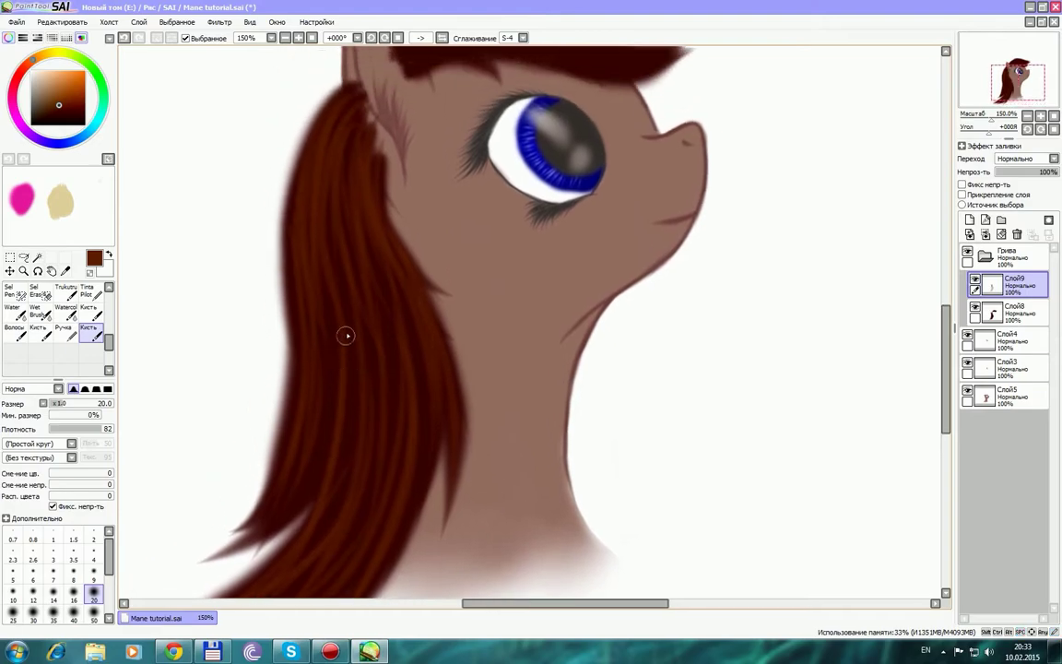
Fill remaining dark areas at the outer edge and middle of the back mane with more lighter brown strands.
drag(292, 309, 222, 547)
drag(294, 467, 280, 504)
drag(373, 288, 398, 440)
drag(406, 274, 406, 537)
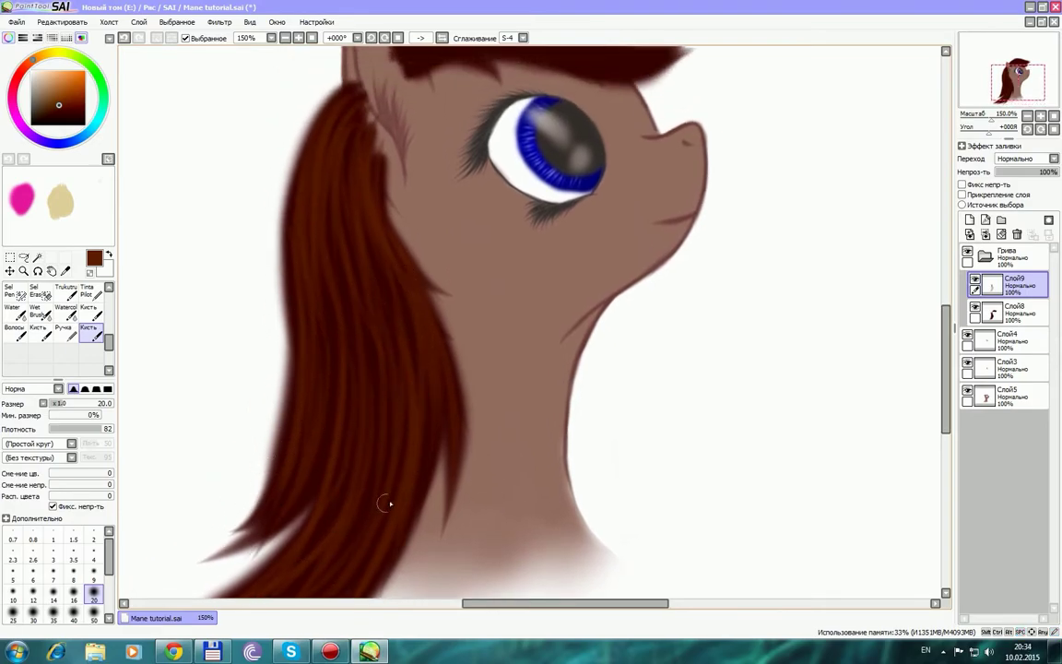
With the canvas view mirrored and rotated to -067°, paint lighter brown strands over the forelock's crown and outer side.
drag(449, 471, 460, 565)
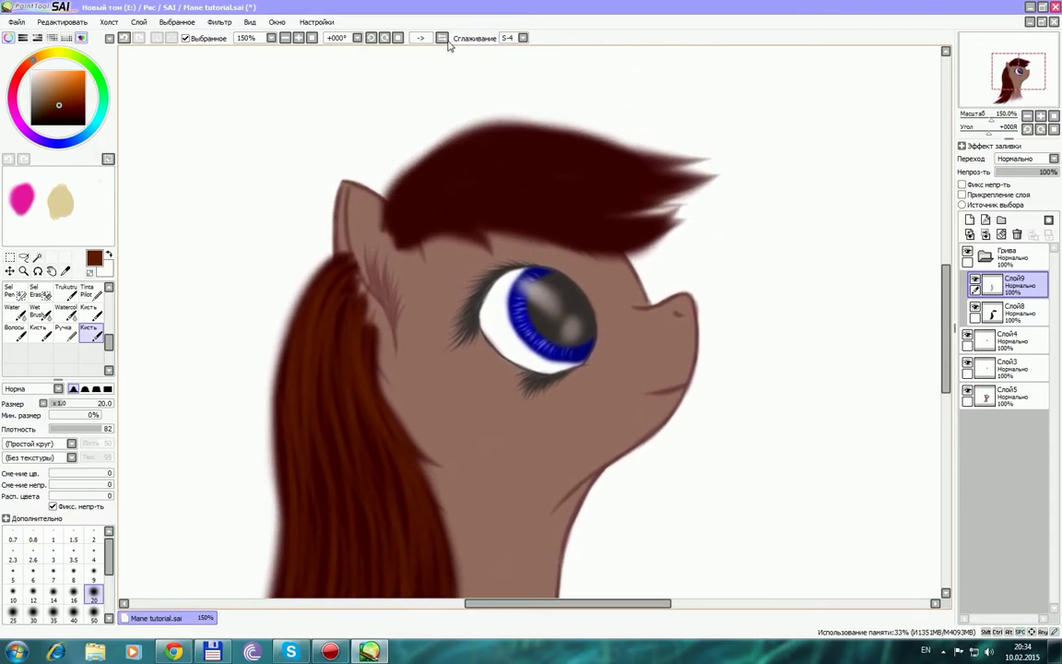
click(443, 38)
key(Delete)
key(Delete)
key(Delete)
key(Delete)
key(Delete)
key(Delete)
key(Delete)
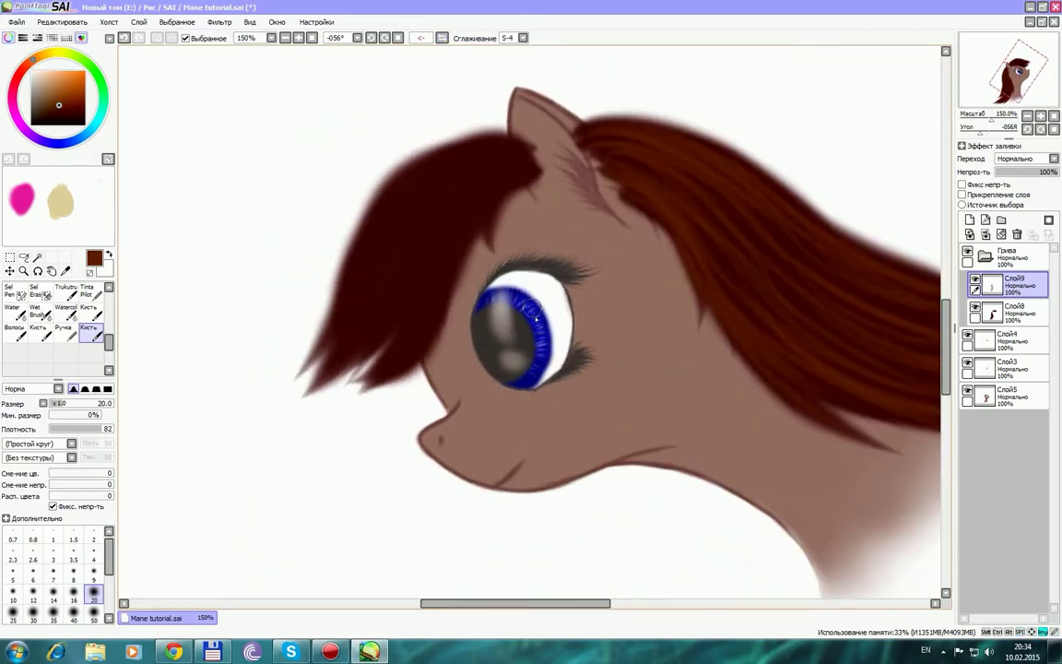
drag(533, 310, 535, 391)
key(Delete)
mouse_move(491, 243)
mouse_down()
mouse_move(377, 334)
mouse_move(396, 389)
mouse_up()
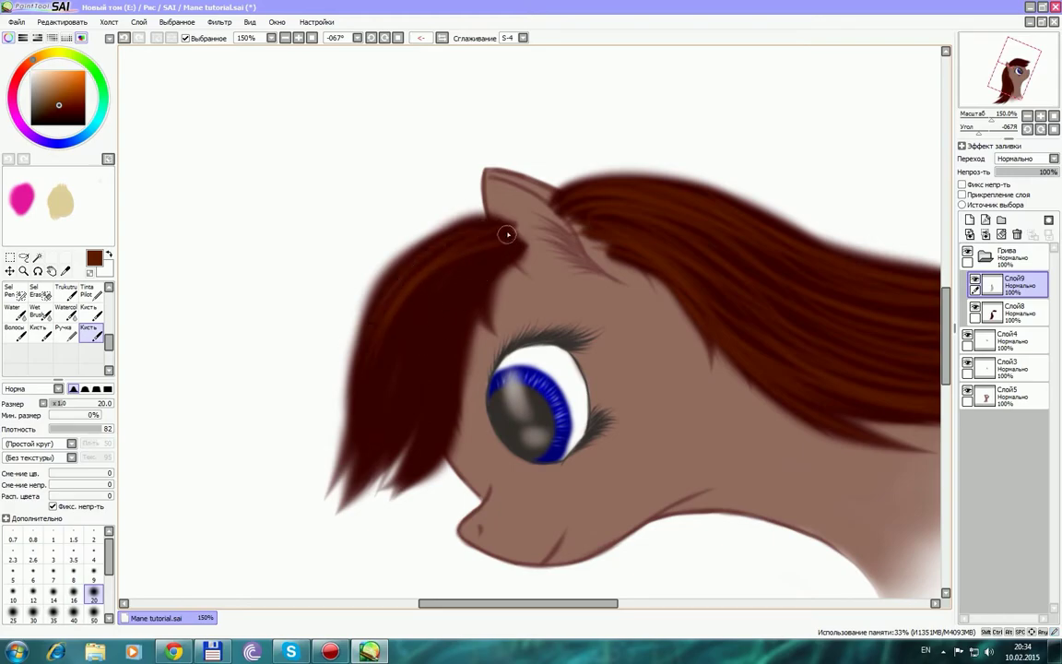
drag(461, 222, 385, 323)
drag(433, 233, 359, 341)
drag(397, 235, 339, 369)
drag(369, 280, 333, 420)
Add lighter brown strands through the forelock's inner side by the eye and toward its tips.
drag(438, 271, 405, 403)
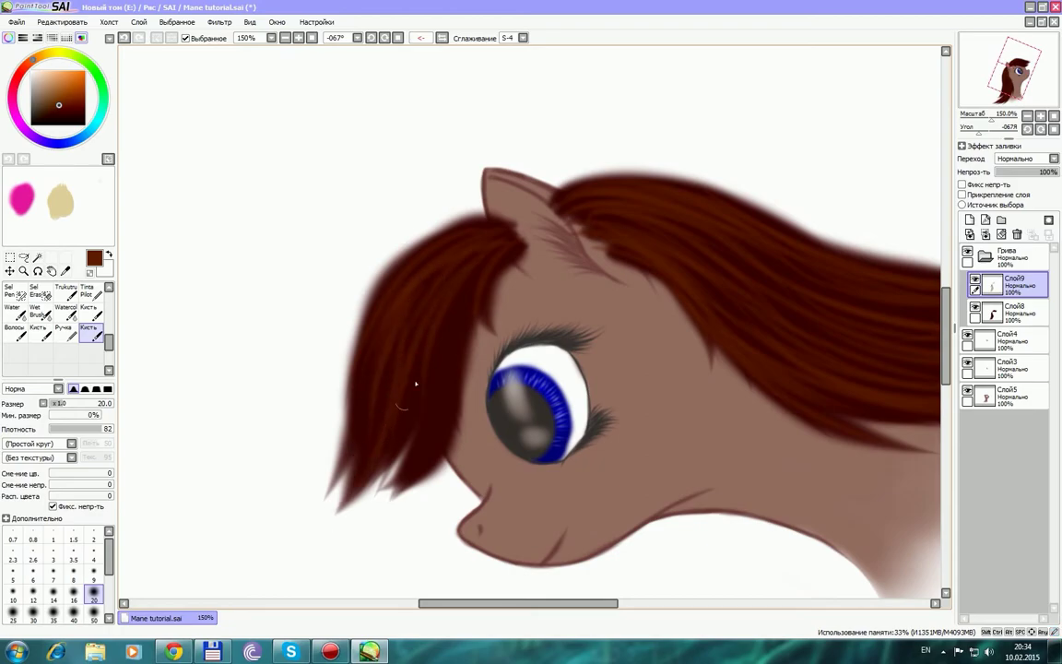
drag(464, 302, 394, 502)
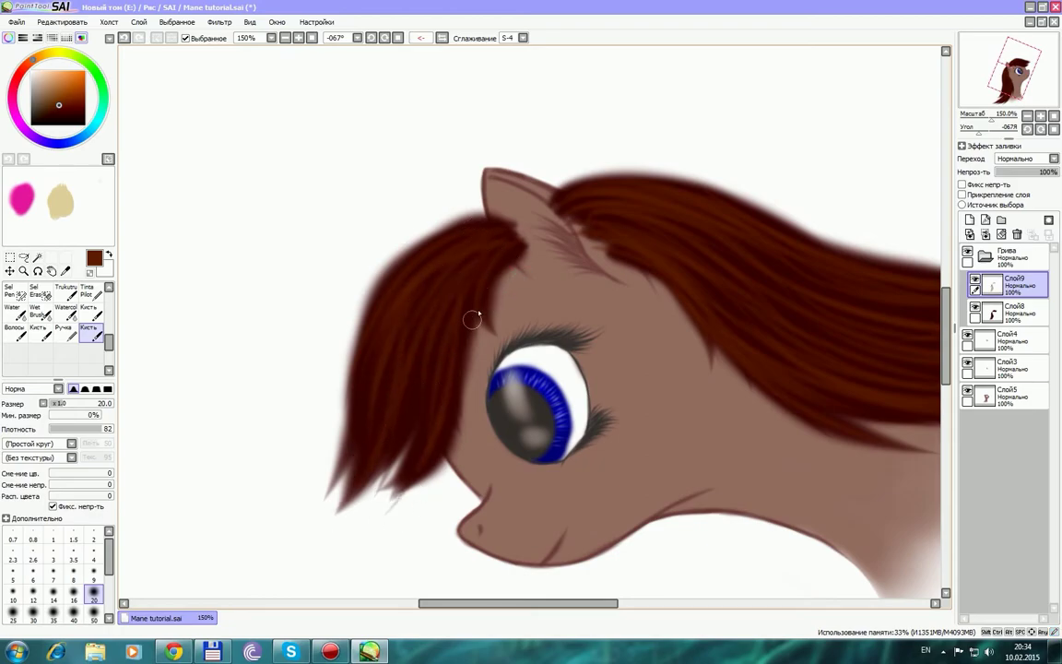
drag(453, 397, 437, 453)
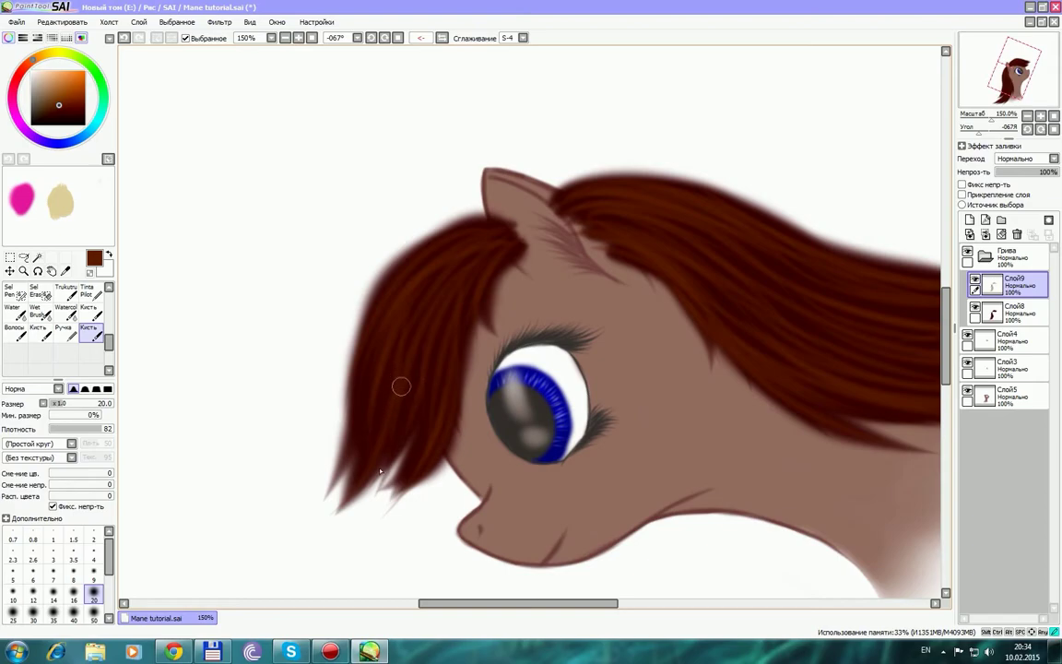
drag(420, 269, 366, 417)
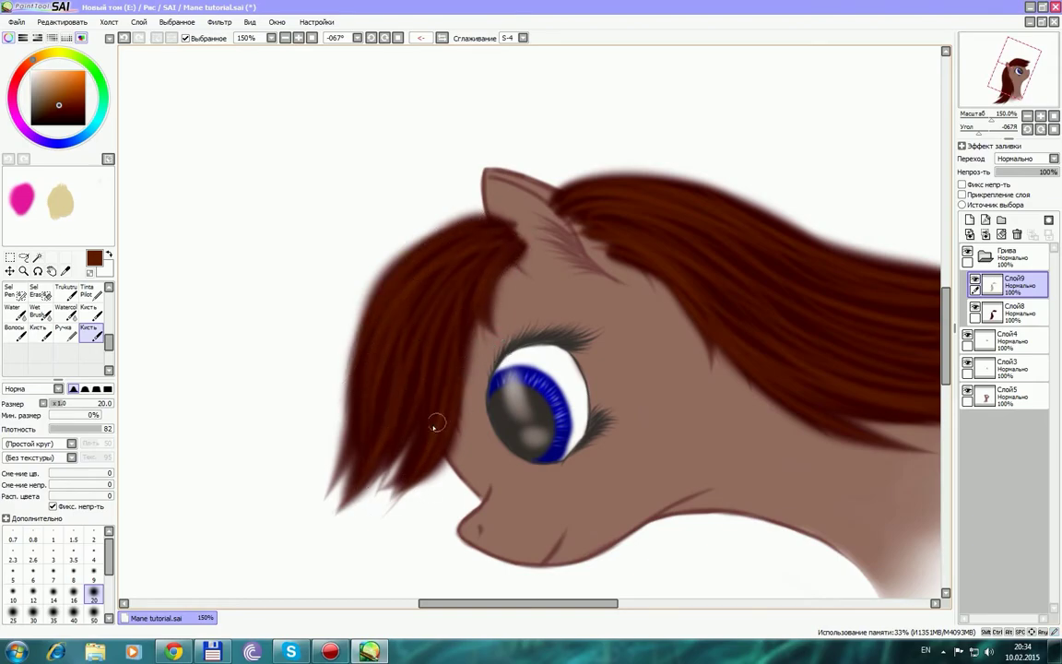
drag(426, 350, 421, 440)
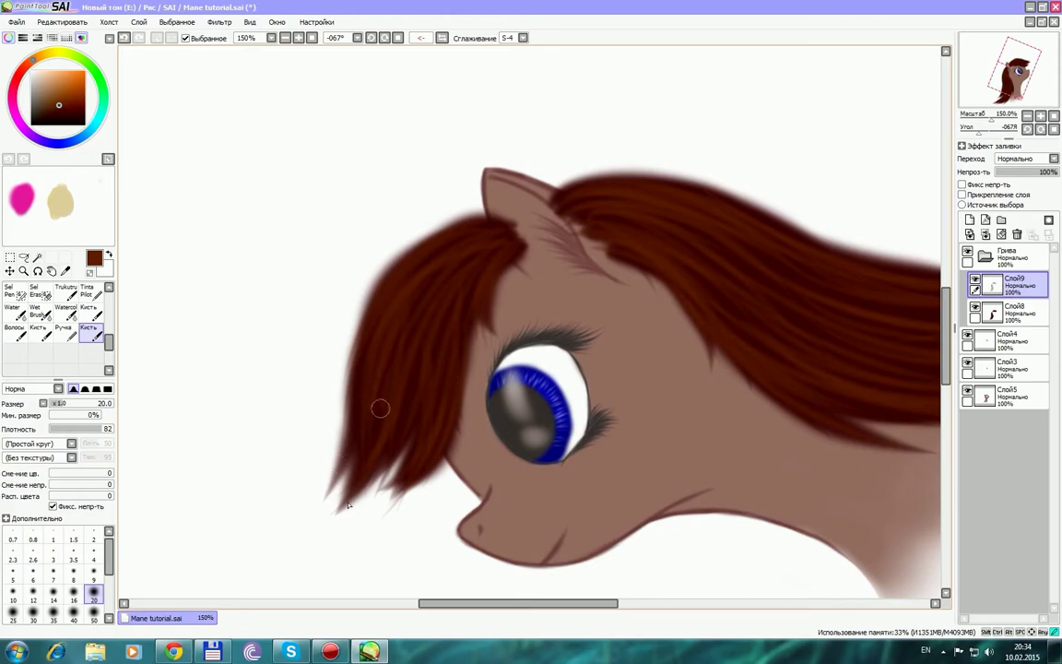
Finish the forelock's outer strands and restore the unmirrored canvas view at 0° rotation.
drag(376, 323, 358, 408)
click(443, 39)
key(Delete)
key(Delete)
key(Delete)
key(Delete)
key(Delete)
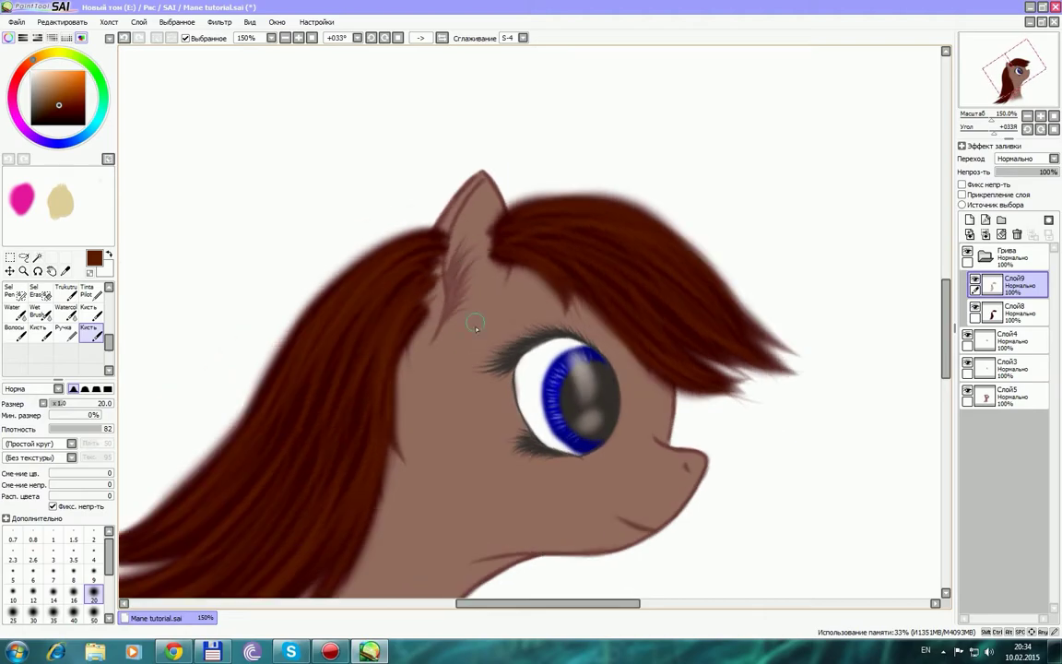
drag(508, 388, 562, 231)
Pick a brighter orange-brown and, with a size 9 brush, paint strands down the outer side of the upper back mane.
click(60, 95)
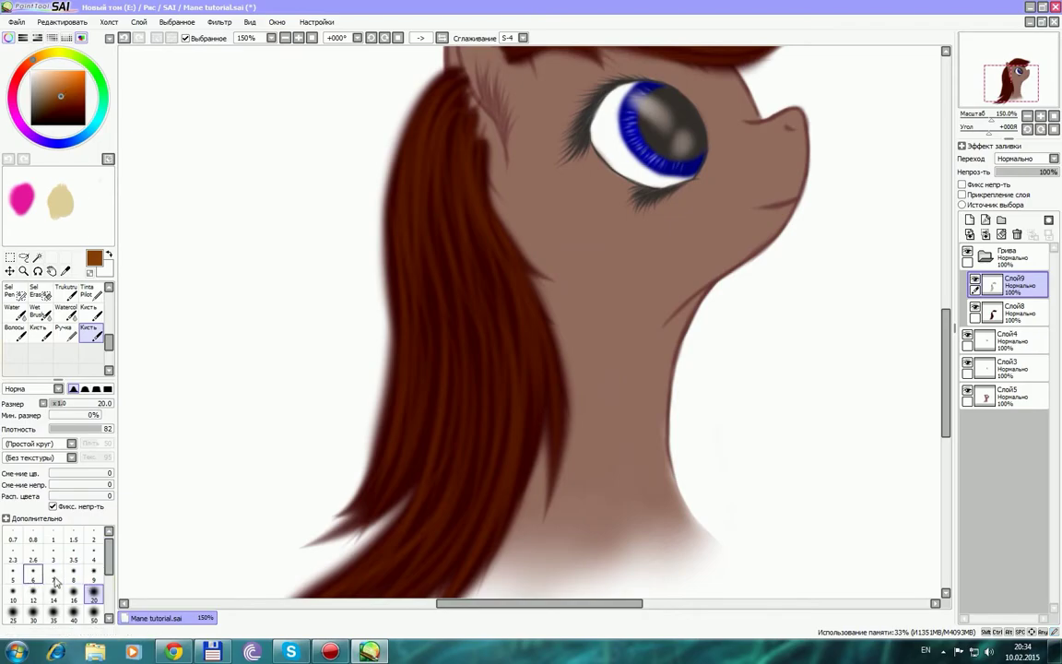
click(93, 569)
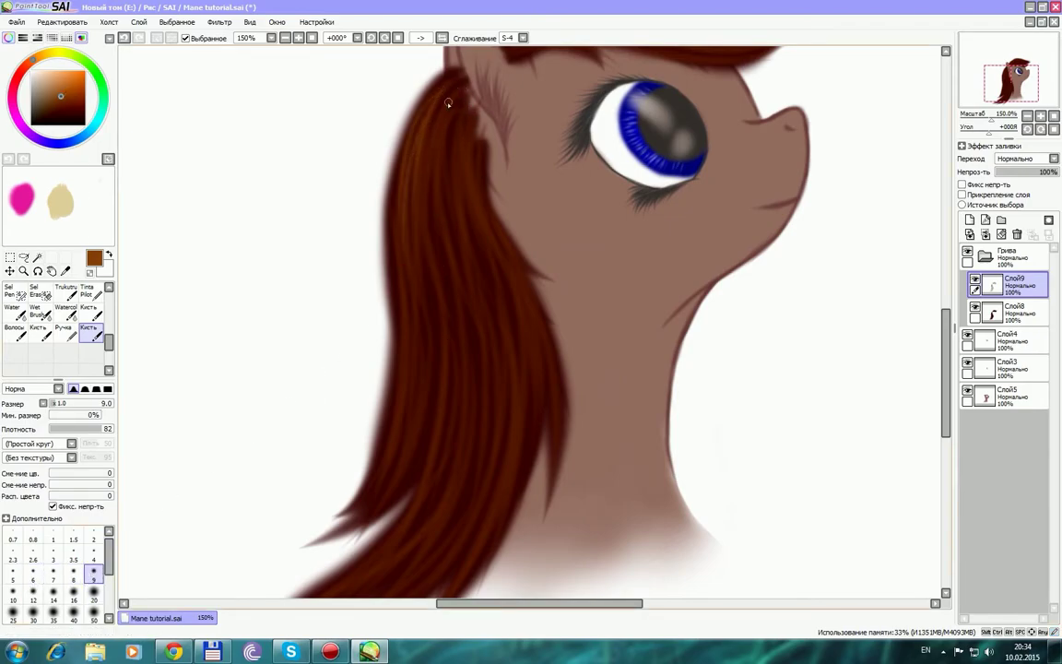
drag(424, 112, 405, 186)
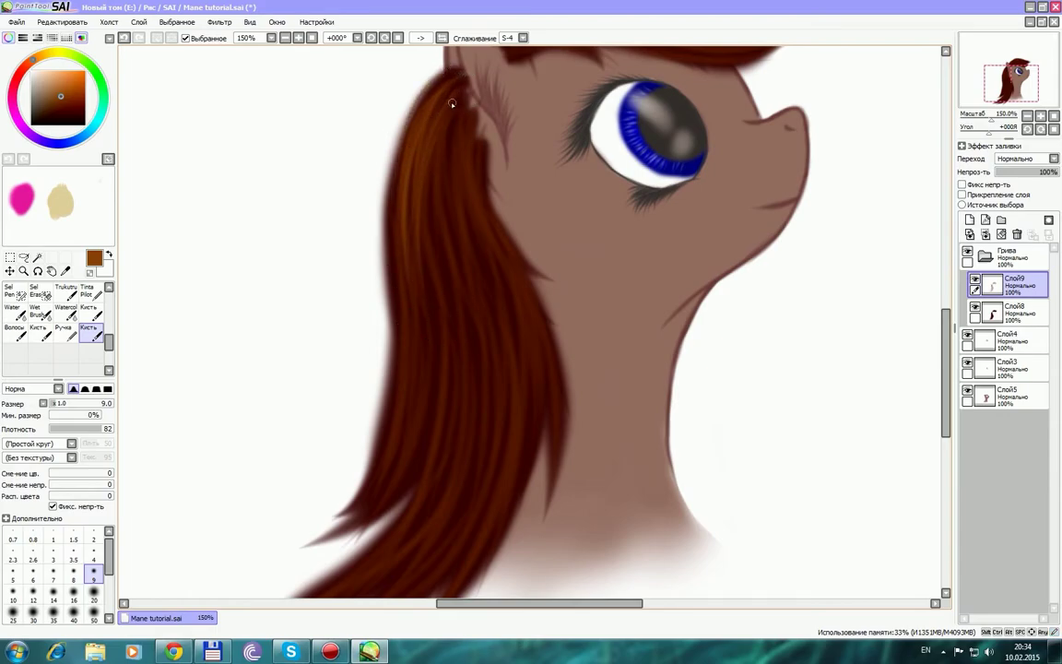
key(ctrl+z)
drag(412, 148, 401, 258)
drag(424, 423, 426, 444)
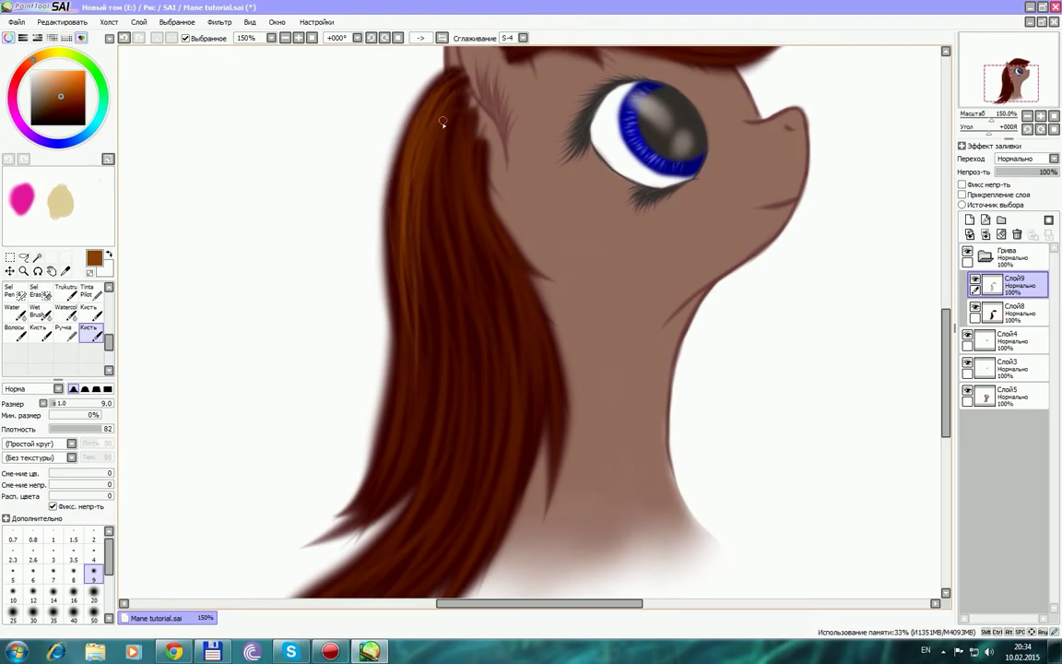
Add brighter brown strands from below the ear down through the middle of the back mane.
drag(505, 352, 493, 390)
drag(436, 179, 453, 375)
mouse_move(445, 159)
mouse_down()
mouse_move(408, 282)
mouse_move(426, 375)
mouse_move(442, 363)
mouse_up()
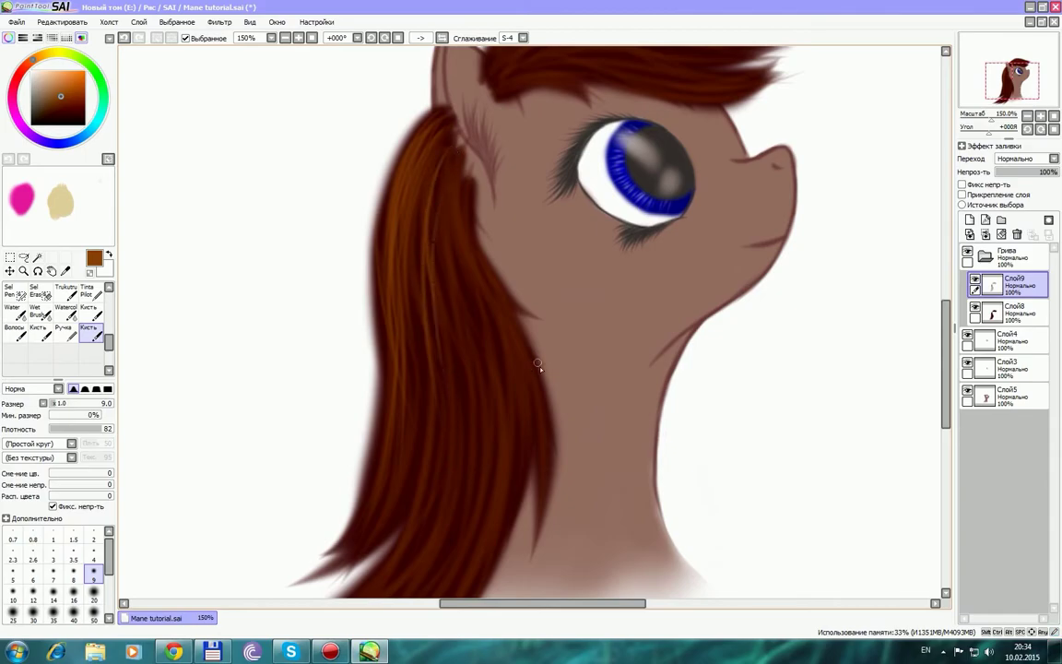
scroll(542, 379, down, 1)
drag(556, 376, 521, 354)
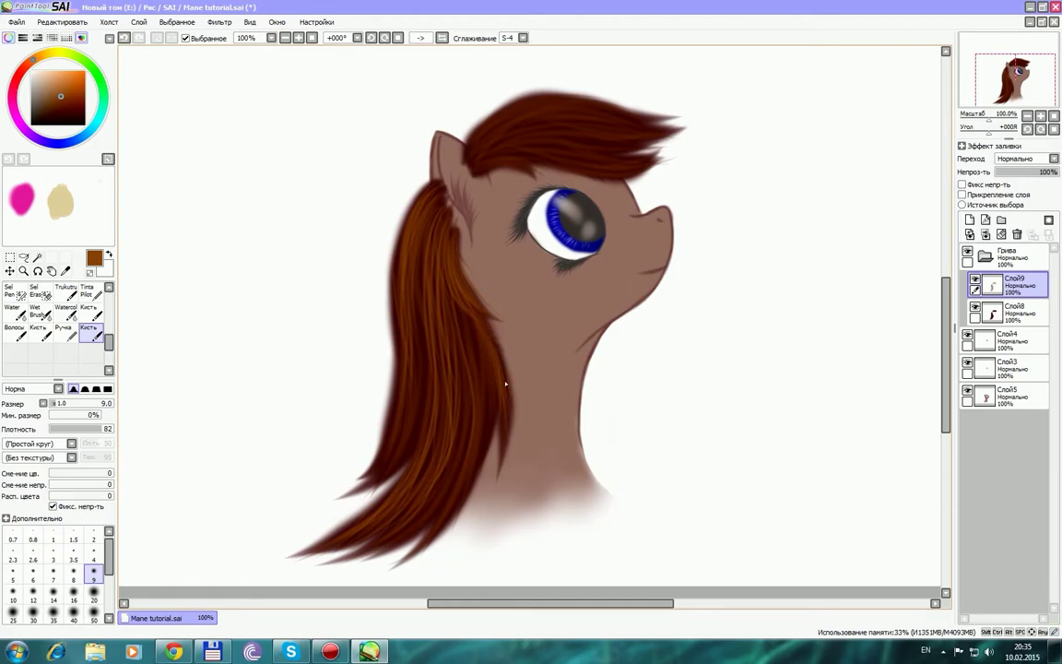
Undo the last strand and paint more brighter strands through the lower mane and the lock beneath the ear.
key(ctrl+z)
mouse_move(476, 335)
mouse_down()
mouse_move(488, 440)
mouse_move(479, 401)
mouse_move(437, 505)
mouse_up()
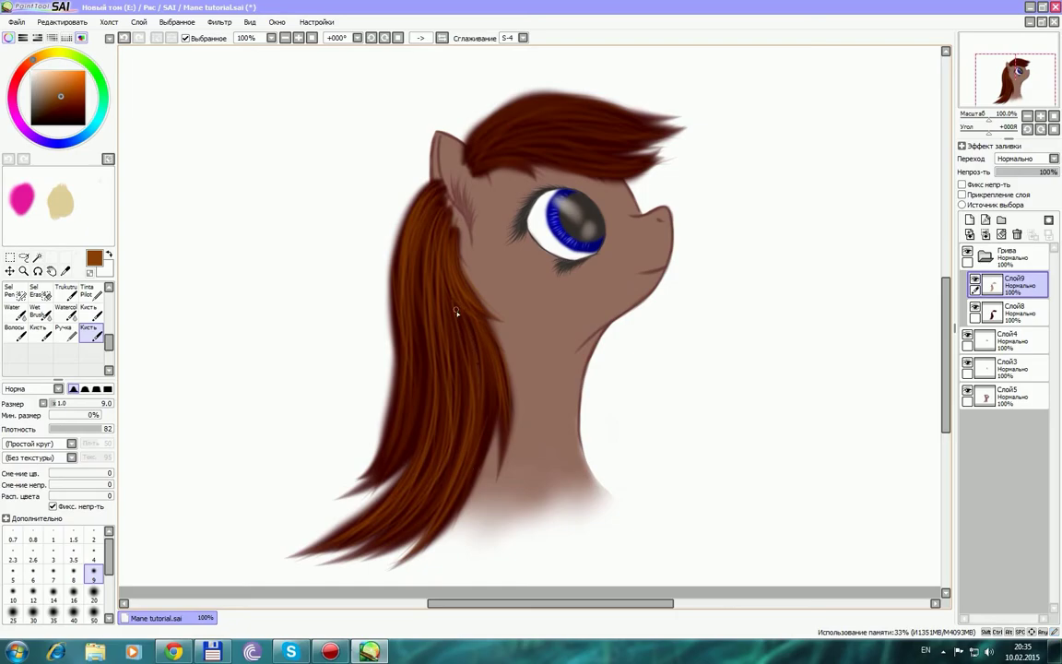
scroll(464, 425, up, 1)
mouse_move(496, 415)
mouse_down()
mouse_move(517, 389)
mouse_move(501, 381)
mouse_up()
drag(451, 207, 472, 323)
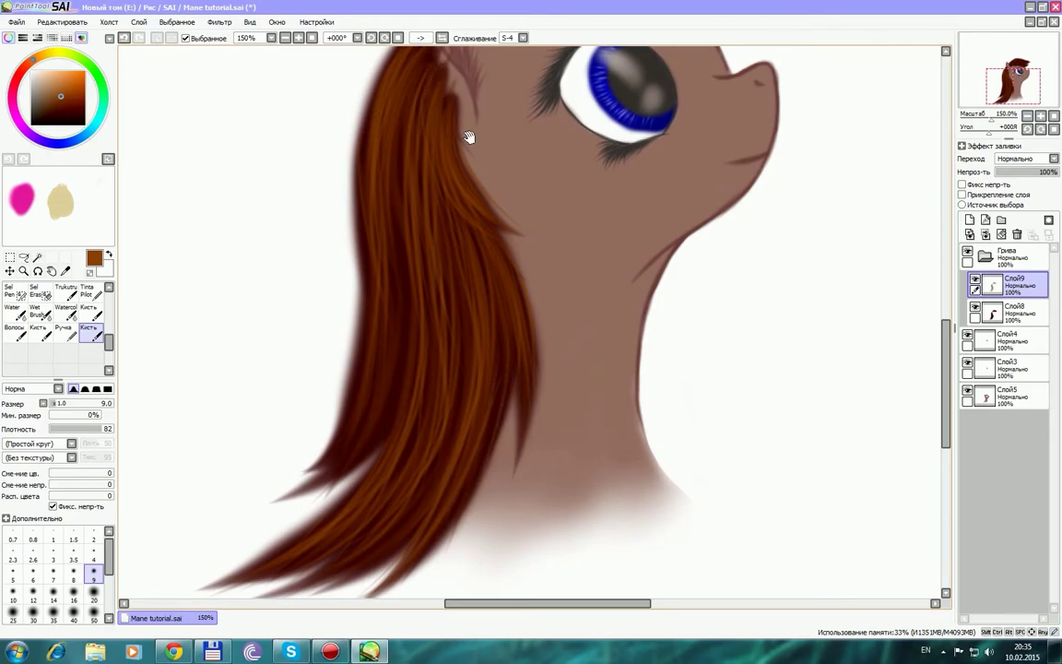
drag(472, 124, 437, 241)
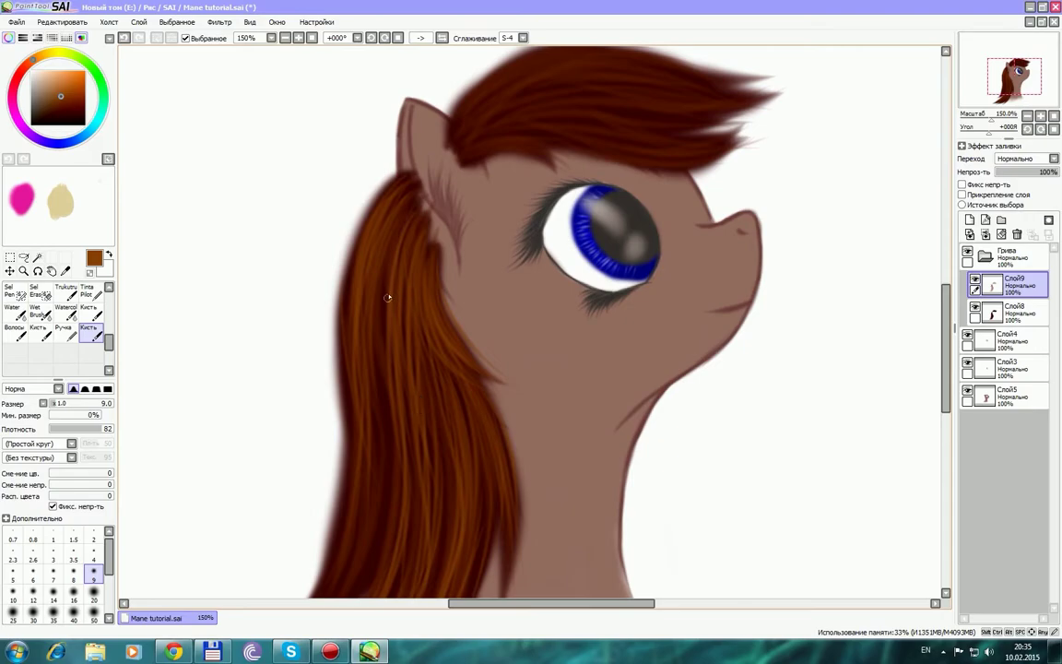
drag(375, 342, 428, 253)
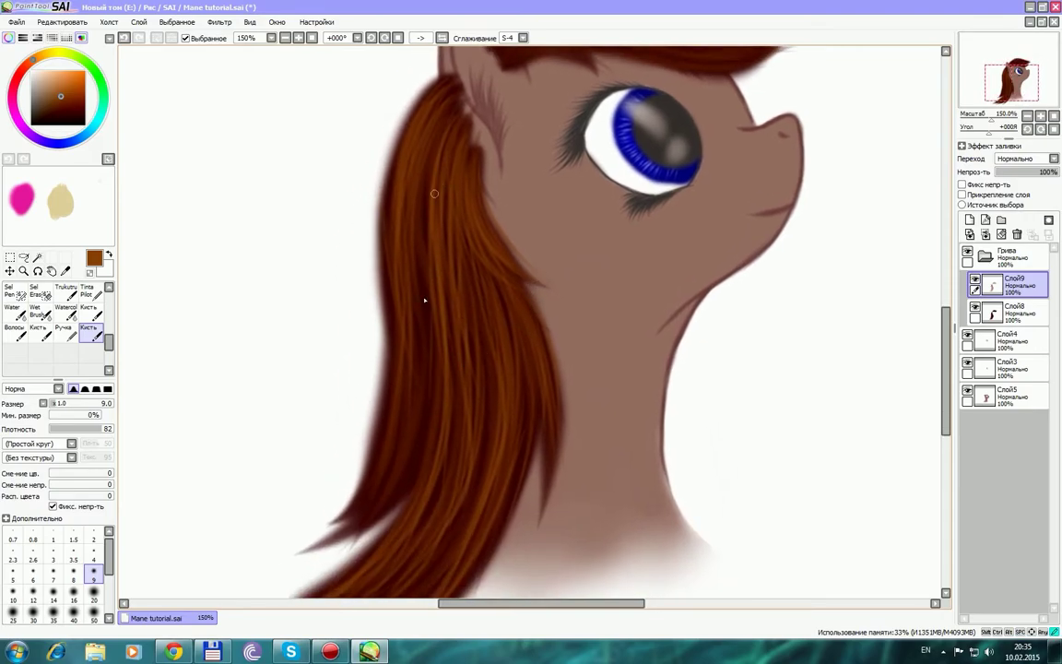
drag(448, 319, 429, 465)
Paint brighter brown strands across the backward-swept tips of the lower mane.
mouse_move(490, 436)
mouse_down()
mouse_move(549, 323)
mouse_move(415, 487)
mouse_up()
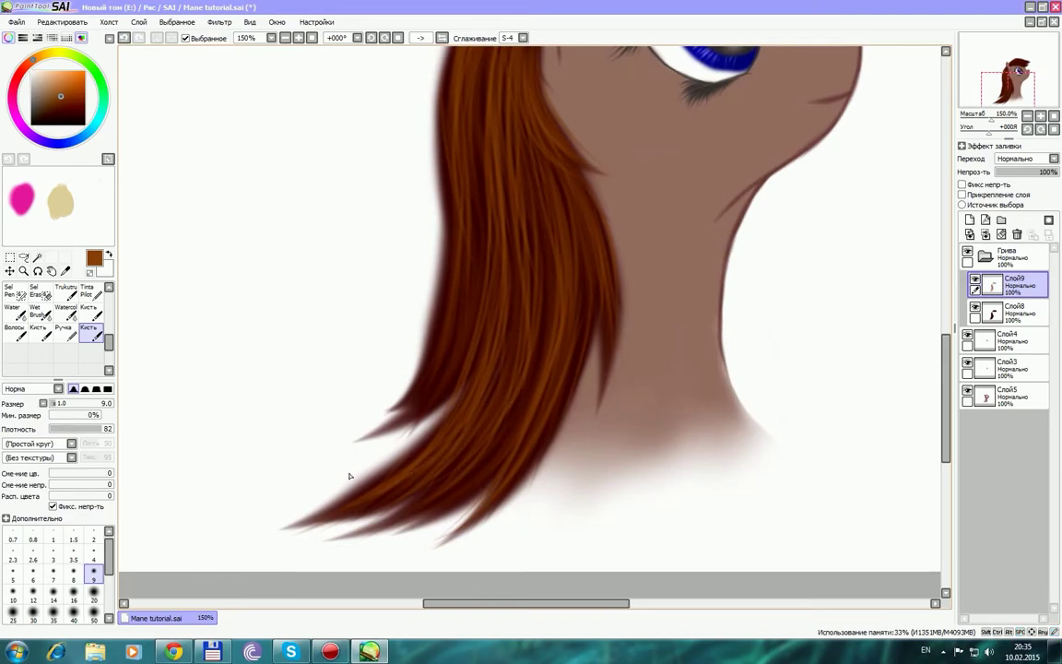
mouse_move(319, 490)
mouse_down()
mouse_move(469, 393)
mouse_move(319, 490)
mouse_up()
drag(398, 466, 341, 508)
drag(438, 481, 352, 516)
drag(453, 451, 353, 513)
drag(499, 423, 469, 471)
drag(530, 409, 465, 488)
drag(511, 457, 379, 542)
mouse_move(460, 489)
mouse_down()
mouse_move(352, 547)
mouse_move(404, 522)
mouse_up()
drag(546, 433, 509, 500)
Add brighter strands along the mane's neck-side edge and the pointed lock on the neck, undoing a stray stroke.
drag(588, 319, 531, 471)
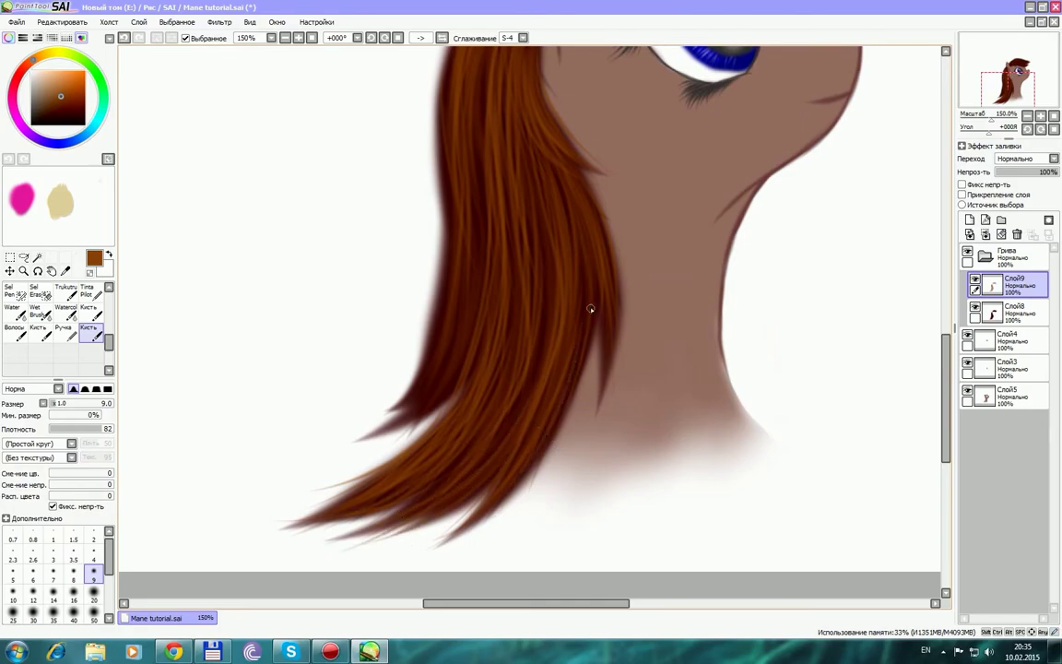
drag(594, 318, 464, 548)
drag(560, 421, 425, 550)
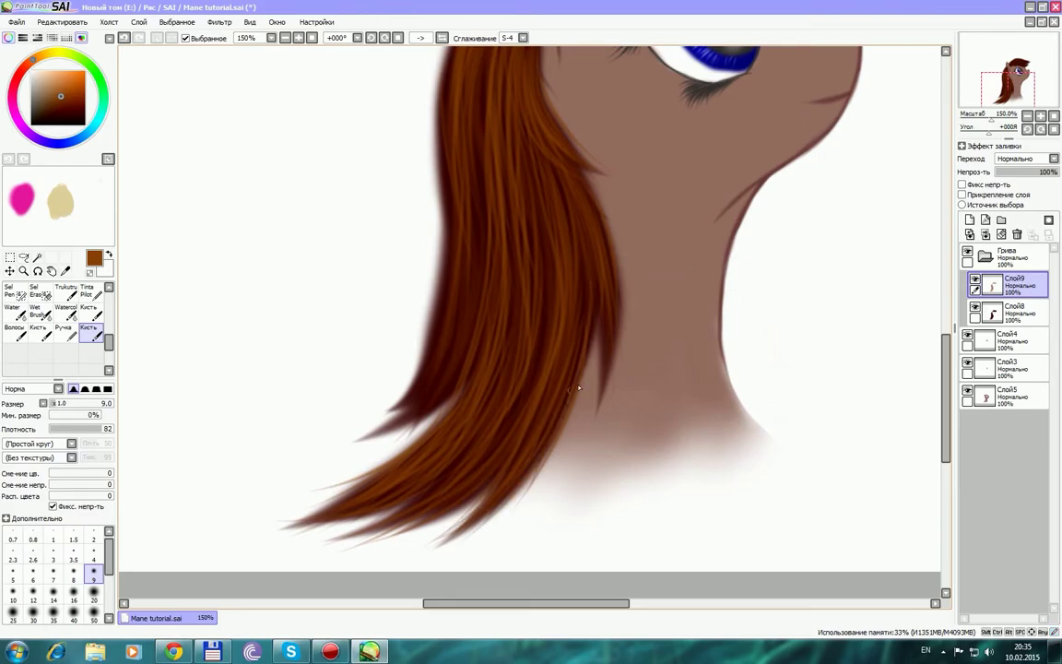
drag(585, 359, 519, 507)
key(ctrl+z)
drag(595, 257, 615, 333)
scroll(583, 287, up, 4)
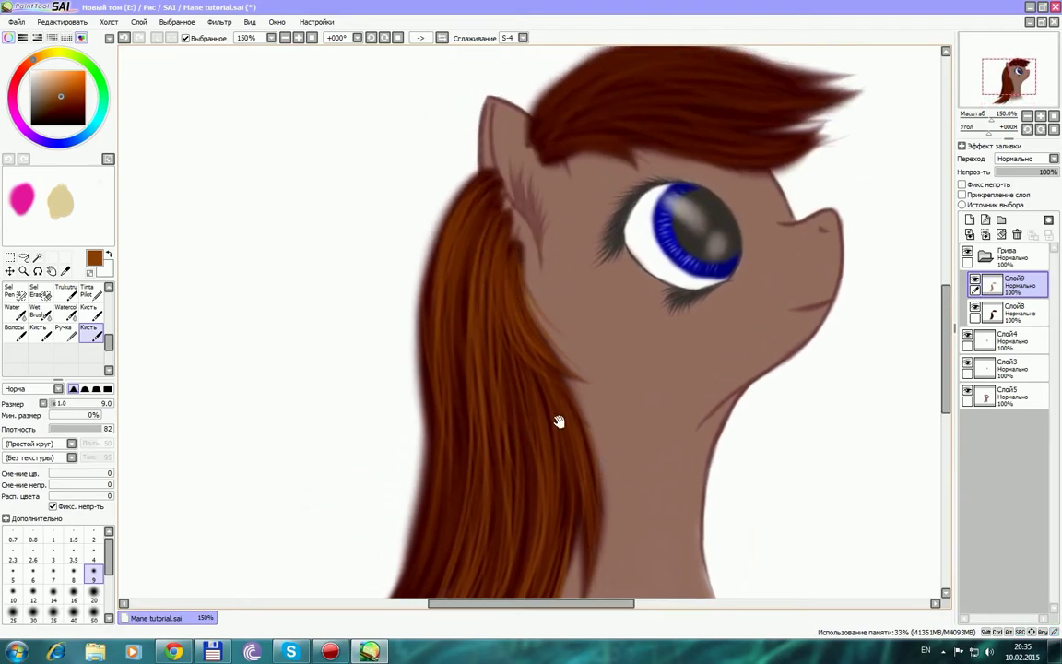
scroll(560, 427, down, 3)
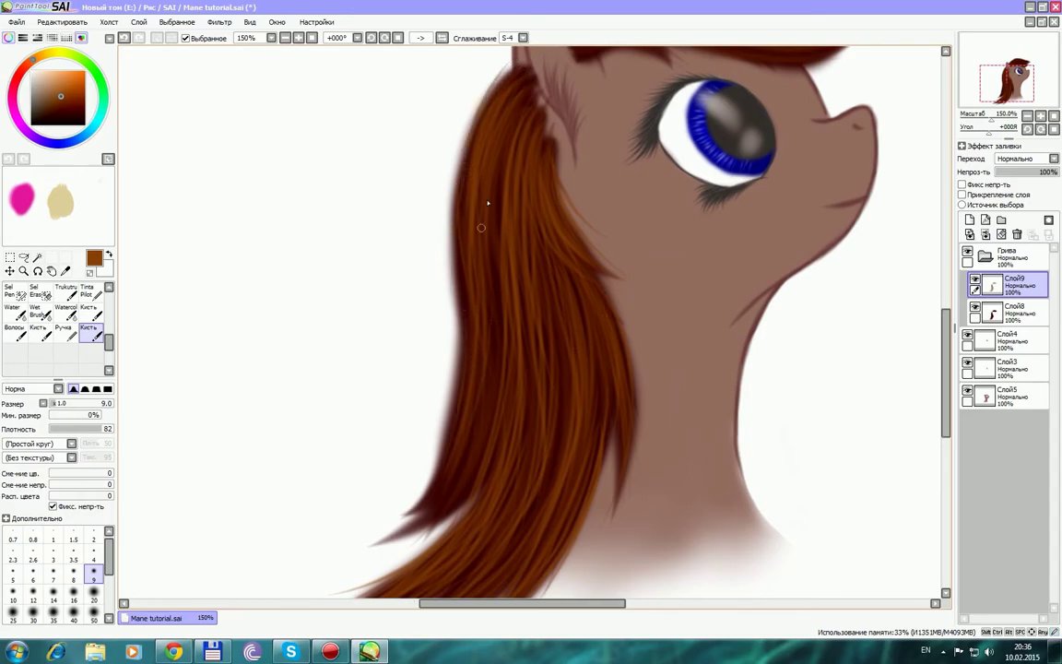
Undo the last two strokes and paint brighter strands down the back mane's outer edge from the ear.
key(ctrl+z)
key(ctrl+z)
mouse_move(523, 70)
mouse_down()
mouse_move(494, 187)
mouse_move(466, 200)
mouse_up()
drag(481, 106, 449, 243)
drag(474, 155, 463, 319)
drag(463, 253, 466, 368)
drag(468, 300, 421, 468)
Continue the brighter strands through the short outer lock and its tips at the back of the mane.
drag(460, 385, 412, 508)
mouse_move(458, 433)
mouse_down()
mouse_move(430, 507)
mouse_move(448, 442)
mouse_move(387, 544)
mouse_up()
drag(490, 396, 441, 550)
mouse_move(500, 189)
mouse_down()
mouse_move(500, 438)
mouse_move(494, 338)
mouse_move(484, 442)
mouse_move(453, 498)
mouse_up()
drag(486, 459, 442, 540)
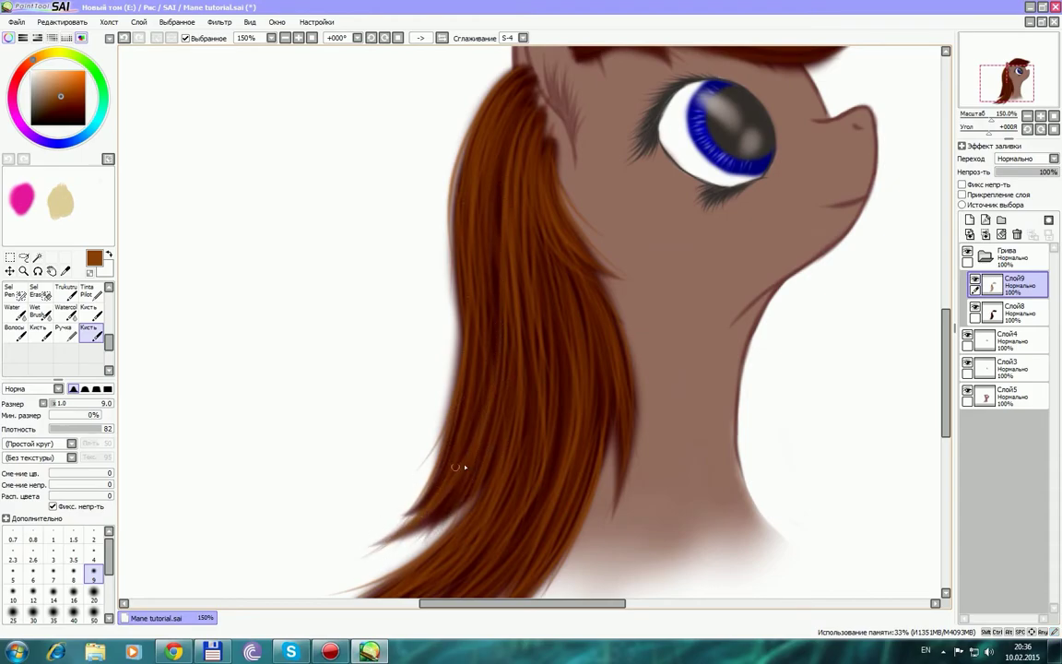
drag(473, 484, 410, 546)
drag(470, 428, 402, 533)
Mirror the canvas view, rotate it to -067°, and paint brighter brown strands over the forelock's crown.
mouse_move(541, 437)
mouse_down()
mouse_move(551, 299)
mouse_move(555, 350)
mouse_up()
drag(638, 327, 524, 652)
click(444, 38)
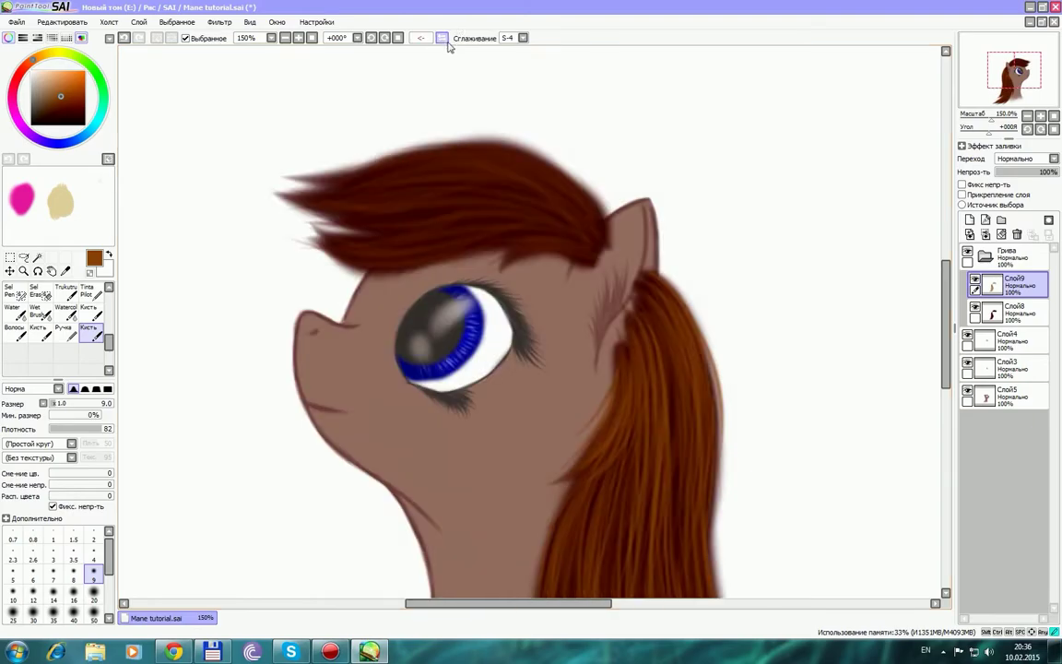
drag(435, 299, 493, 242)
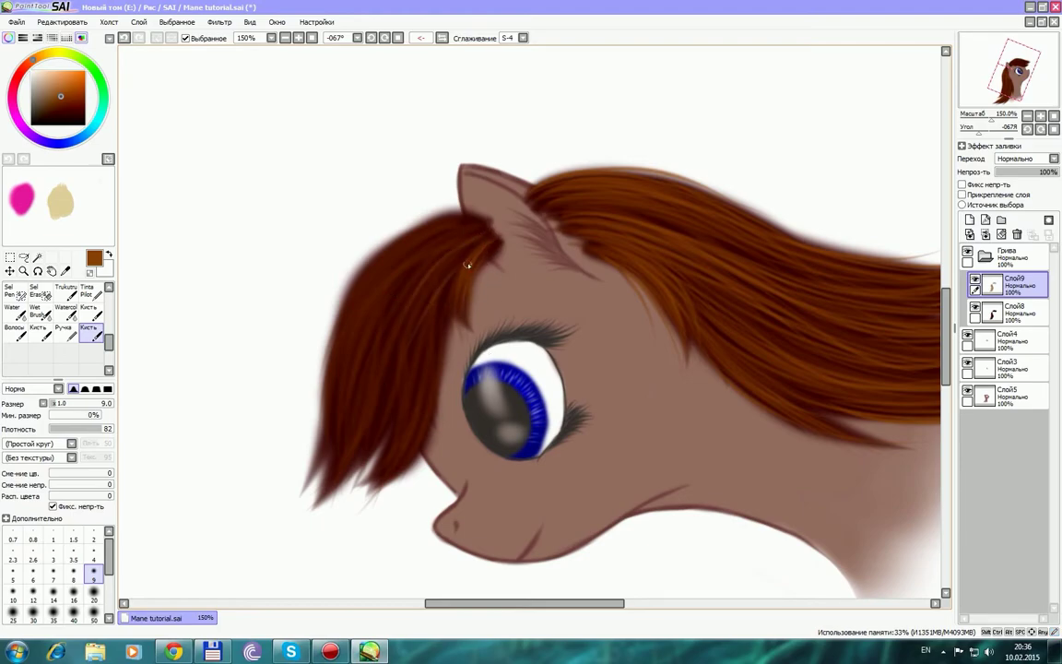
key(ctrl+z)
key(ctrl+z)
mouse_move(492, 230)
mouse_down()
mouse_move(372, 368)
mouse_move(334, 372)
mouse_move(460, 235)
mouse_move(364, 306)
mouse_up()
mouse_move(452, 247)
mouse_down()
mouse_move(340, 363)
mouse_move(352, 397)
mouse_move(373, 270)
mouse_move(312, 387)
mouse_up()
Paint brighter strands along the forelock's outer side and undo the last two strokes at the crown.
drag(387, 238, 333, 367)
drag(364, 281, 318, 387)
drag(350, 318, 320, 417)
drag(357, 275, 319, 397)
drag(360, 309, 313, 400)
drag(411, 231, 340, 298)
drag(455, 217, 378, 261)
key(ctrl+z)
key(ctrl+z)
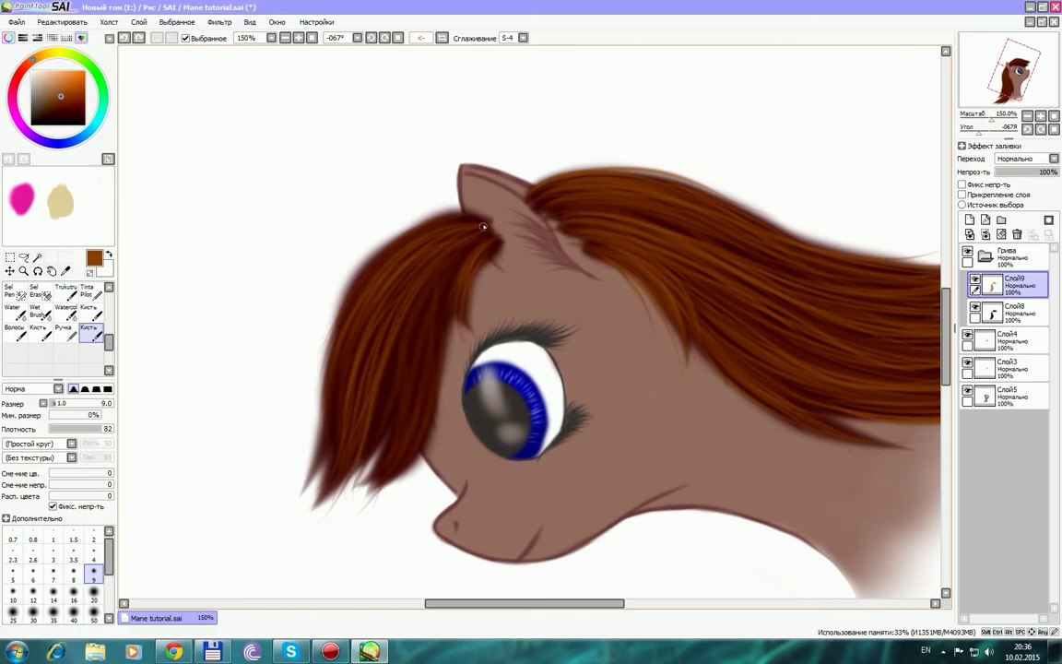
Redo one undone stroke and extend the brighter strands down the outer half of the forelock to its tips.
key(ctrl+y)
drag(400, 295, 350, 425)
drag(355, 373, 328, 534)
drag(353, 408, 327, 540)
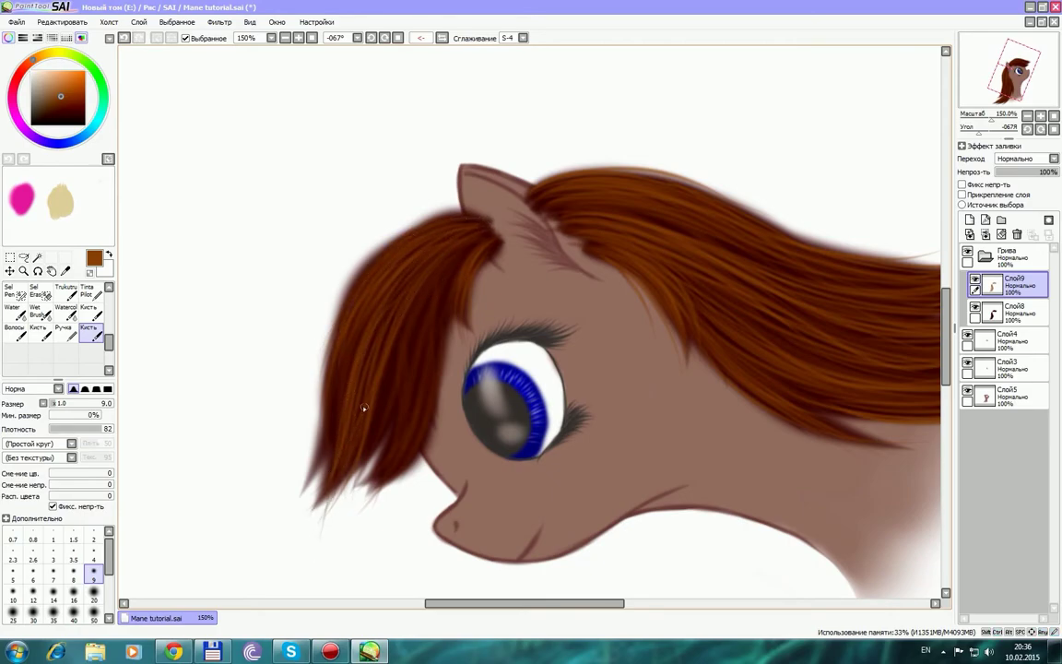
drag(378, 291, 343, 378)
drag(355, 323, 336, 448)
drag(417, 259, 364, 392)
drag(473, 236, 347, 491)
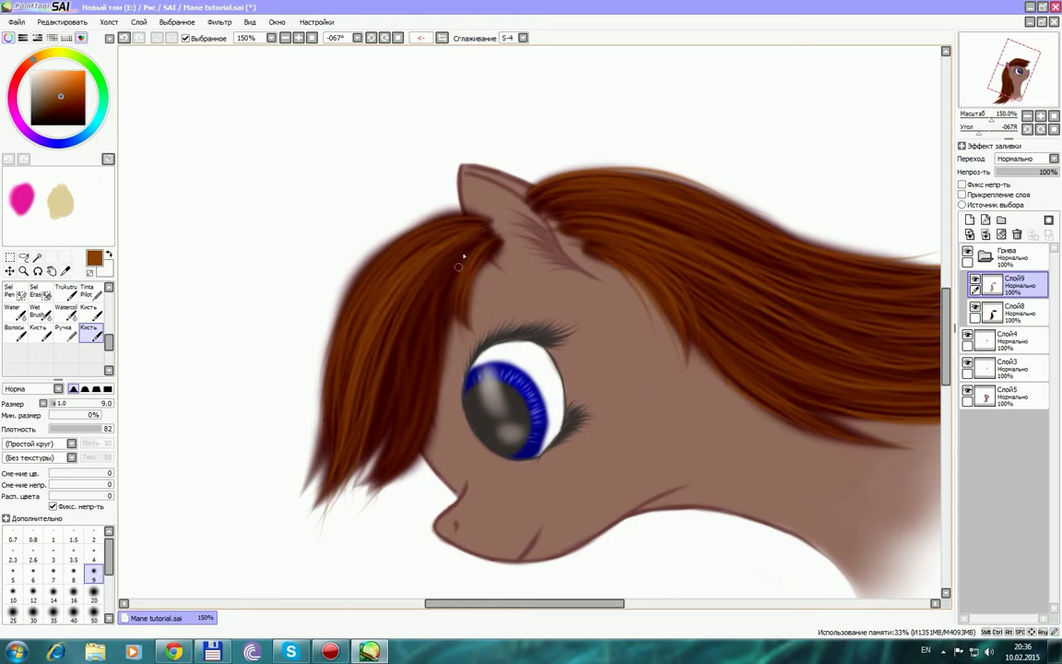
Work brighter strands into the middle of the forelock, undoing strokes that do not fit.
drag(377, 343, 354, 419)
key(ctrl+z)
key(ctrl+z)
key(ctrl+z)
key(ctrl+z)
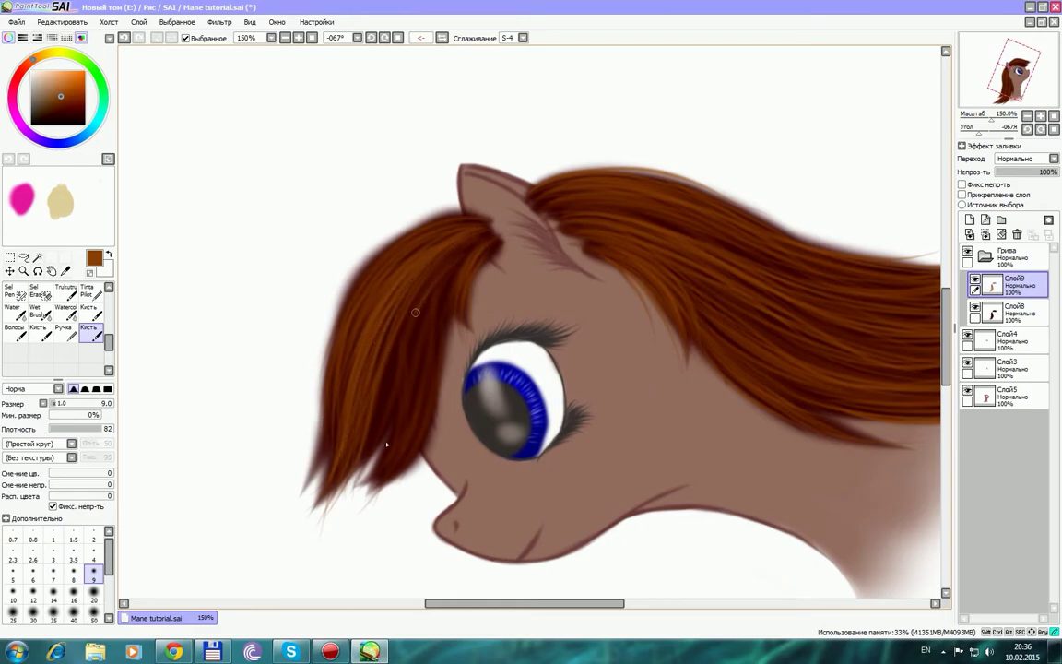
key(ctrl+z)
key(ctrl+z)
key(ctrl+z)
key(ctrl+z)
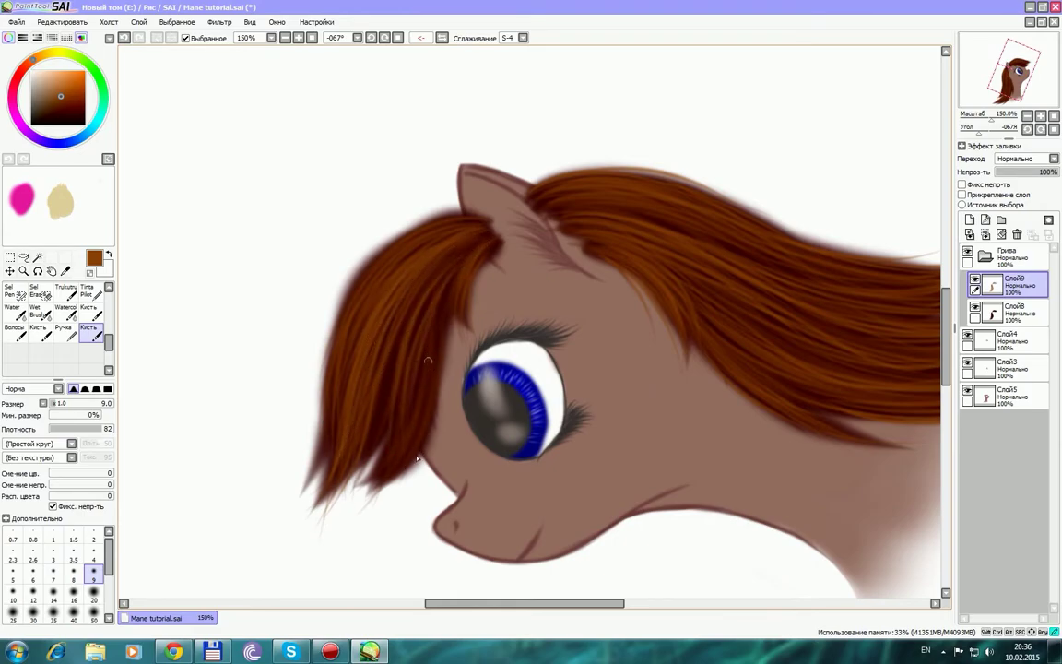
key(ctrl+z)
key(ctrl+z)
key(ctrl+z)
key(ctrl+z)
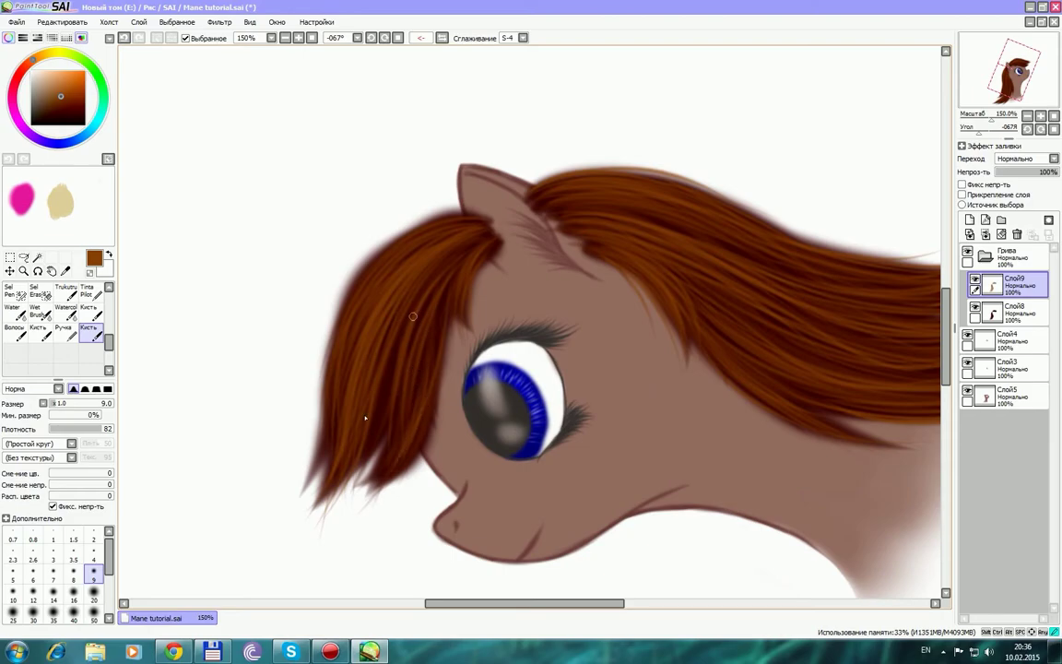
Add brighter strands along the forelock's inner side by the eye, down to the inner tips.
mouse_move(464, 264)
mouse_down()
mouse_move(423, 445)
mouse_move(365, 514)
mouse_up()
drag(429, 384, 419, 449)
drag(446, 308, 437, 365)
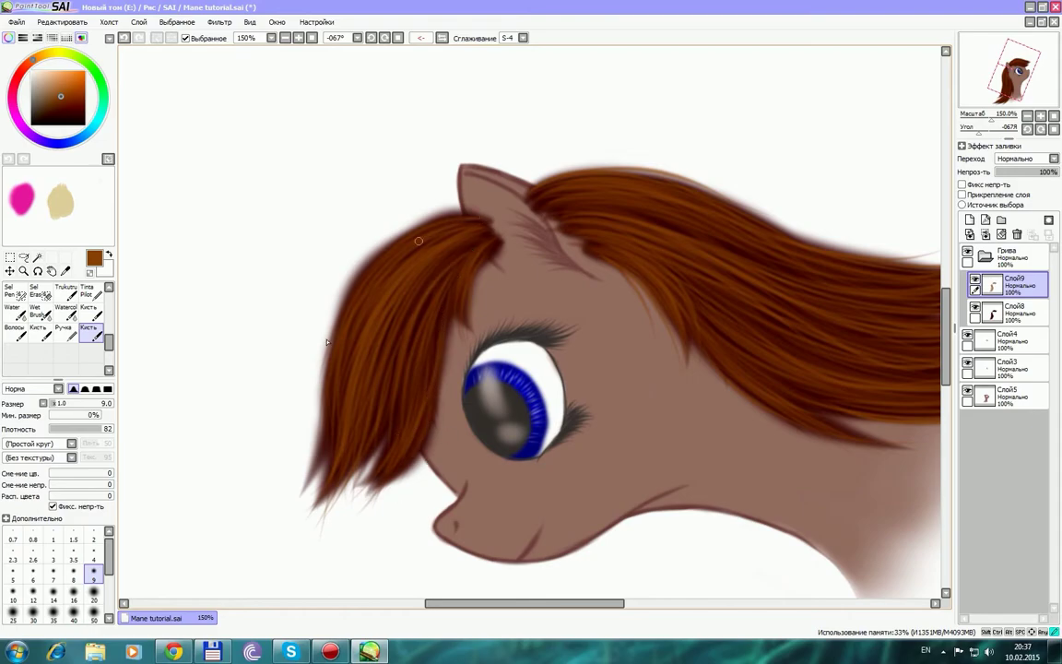
Turn off the mirrored canvas view and reset its rotation to 0°.
drag(575, 325, 441, 317)
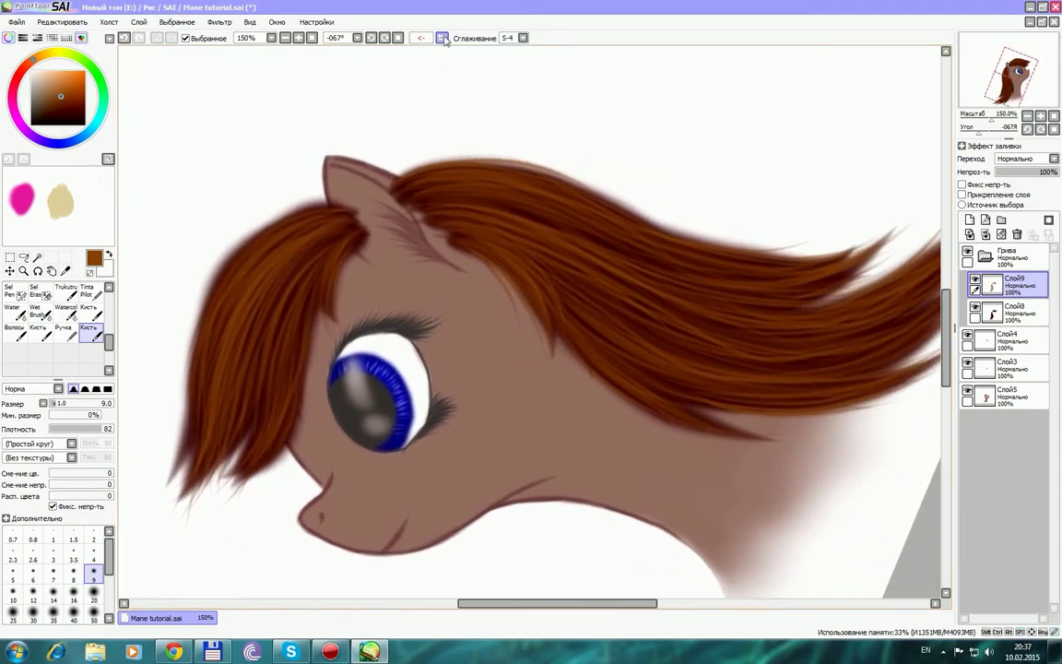
click(442, 38)
key(Delete)
key(Delete)
key(Delete)
key(Delete)
key(Delete)
key(Delete)
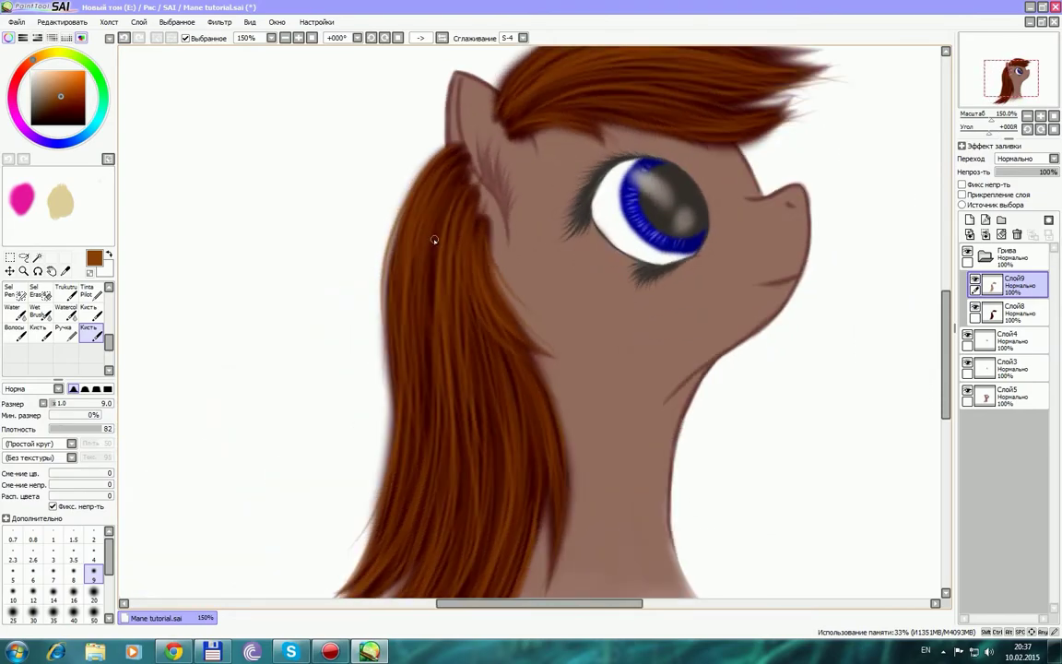
Pick a lighter orange-brown, set the brush to size 4 and density 68, and draw fine highlights on the mane's upper outer edge.
click(62, 87)
click(94, 553)
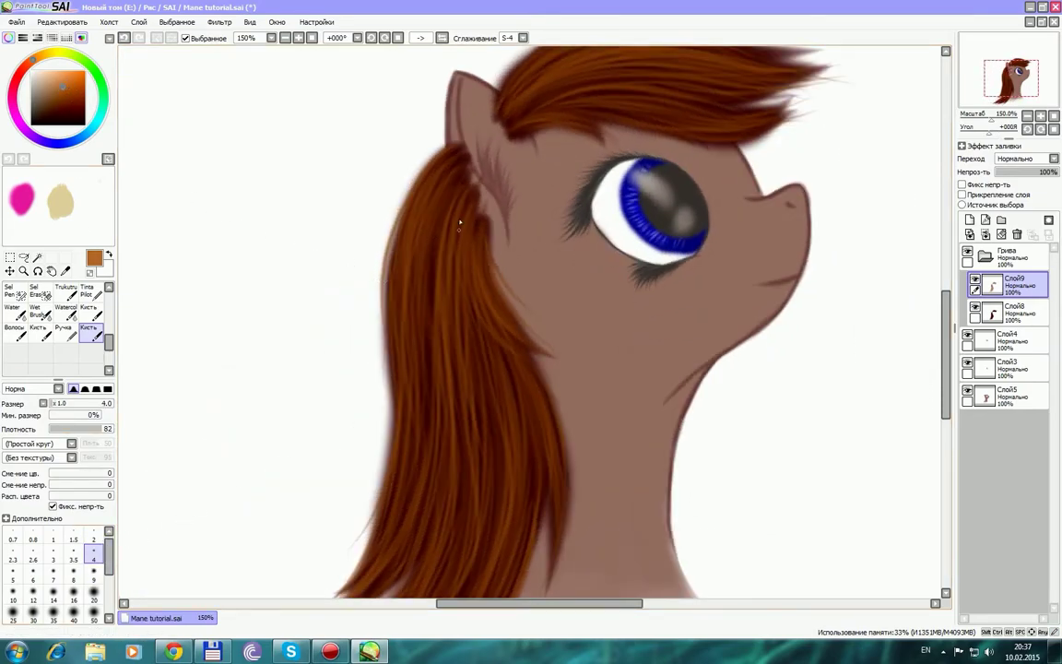
drag(494, 278, 489, 260)
drag(101, 430, 92, 429)
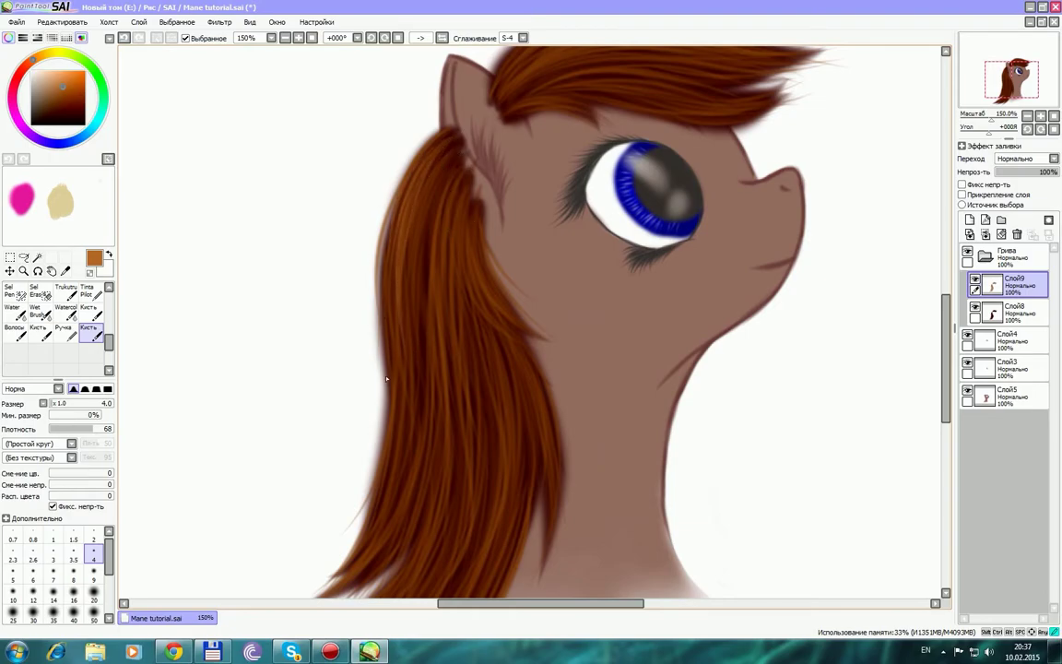
drag(424, 165, 390, 291)
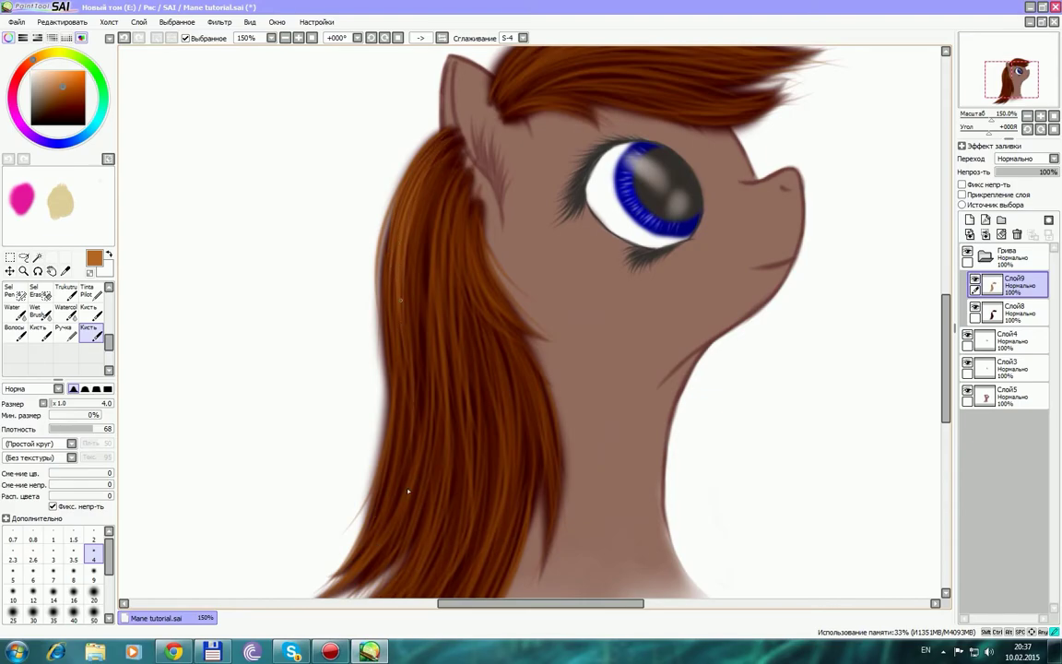
drag(504, 449, 459, 454)
Draw fine light hairs through the lock beneath the ear, curving toward its tip on the neck.
drag(426, 212, 474, 352)
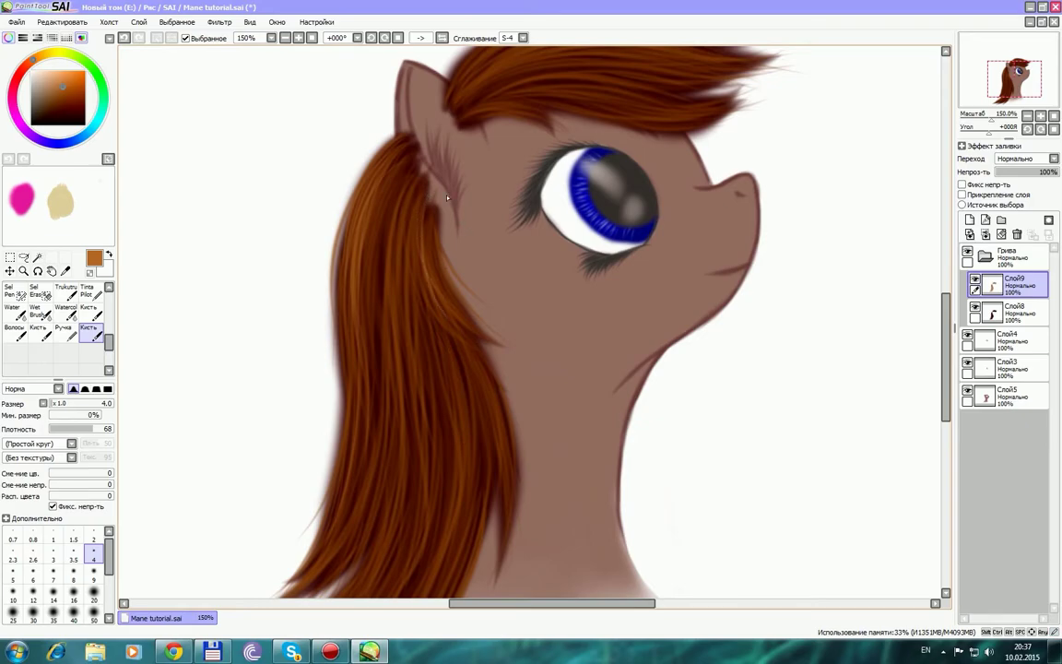
drag(433, 230, 450, 303)
drag(425, 208, 450, 339)
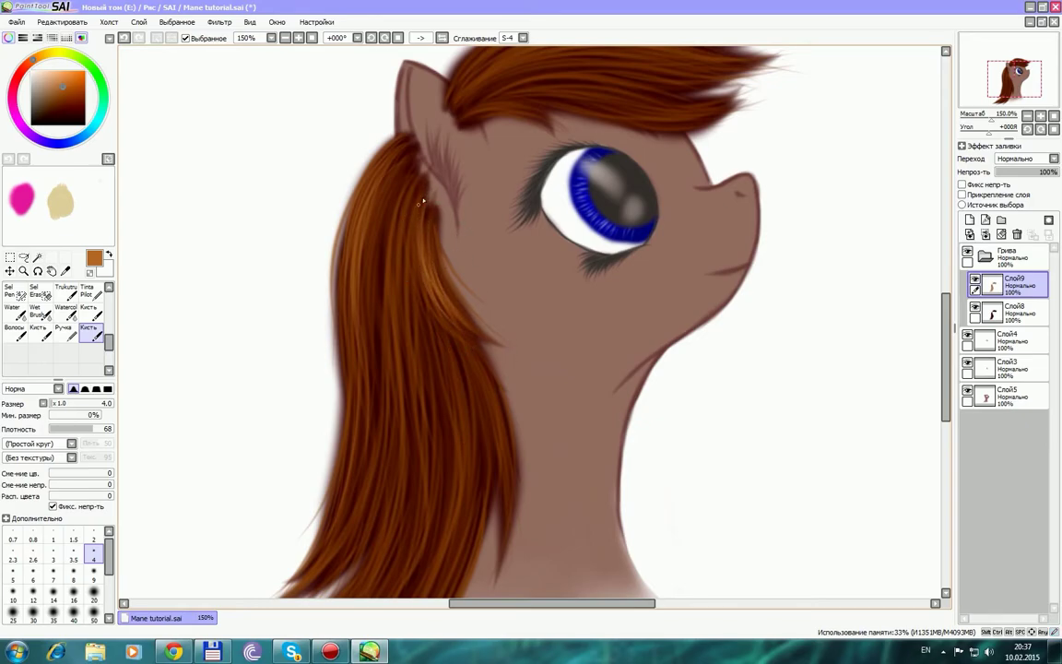
drag(428, 247, 423, 369)
Add fine light hairs to the upper outer part and middle of the back mane.
drag(351, 238, 348, 292)
drag(364, 212, 359, 314)
mouse_move(369, 239)
mouse_down()
mouse_move(361, 367)
mouse_move(413, 452)
mouse_up()
drag(417, 377, 415, 425)
drag(410, 335, 408, 347)
drag(427, 232, 506, 363)
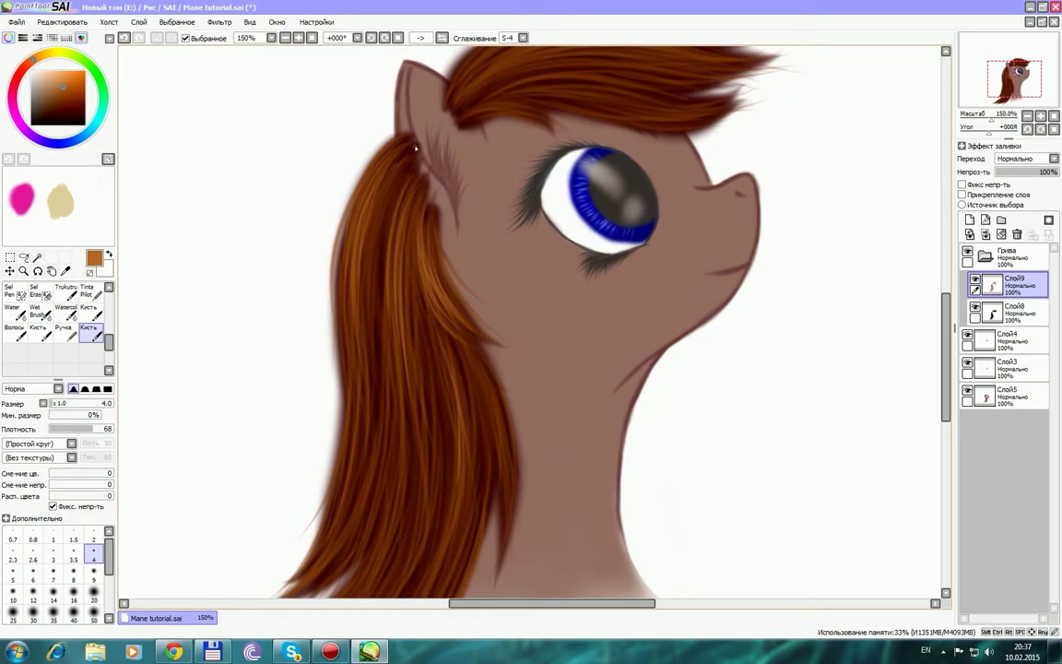
Extend the fine light hairs down the outer side of the back mane toward its lower edge.
drag(389, 212, 390, 421)
drag(359, 316, 363, 393)
mouse_move(345, 261)
mouse_down()
mouse_move(350, 425)
mouse_move(329, 529)
mouse_up()
drag(360, 401, 346, 502)
drag(329, 364, 320, 372)
drag(324, 404, 304, 470)
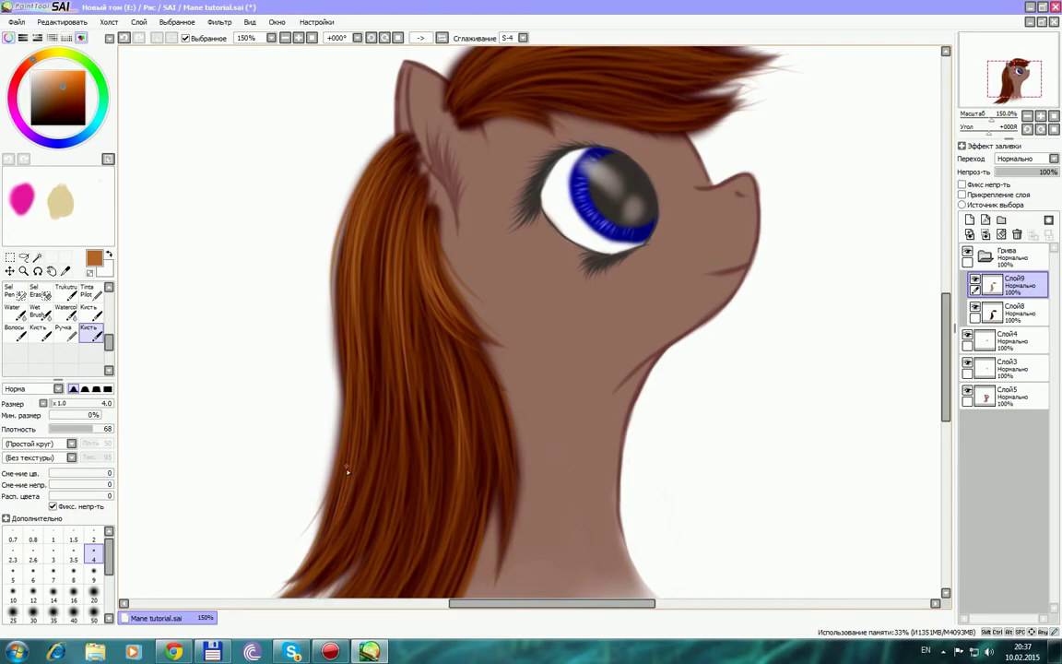
Draw fine light hairs down the middle of the back mane, curving with the flow of the hair.
drag(399, 308, 412, 464)
drag(490, 447, 467, 371)
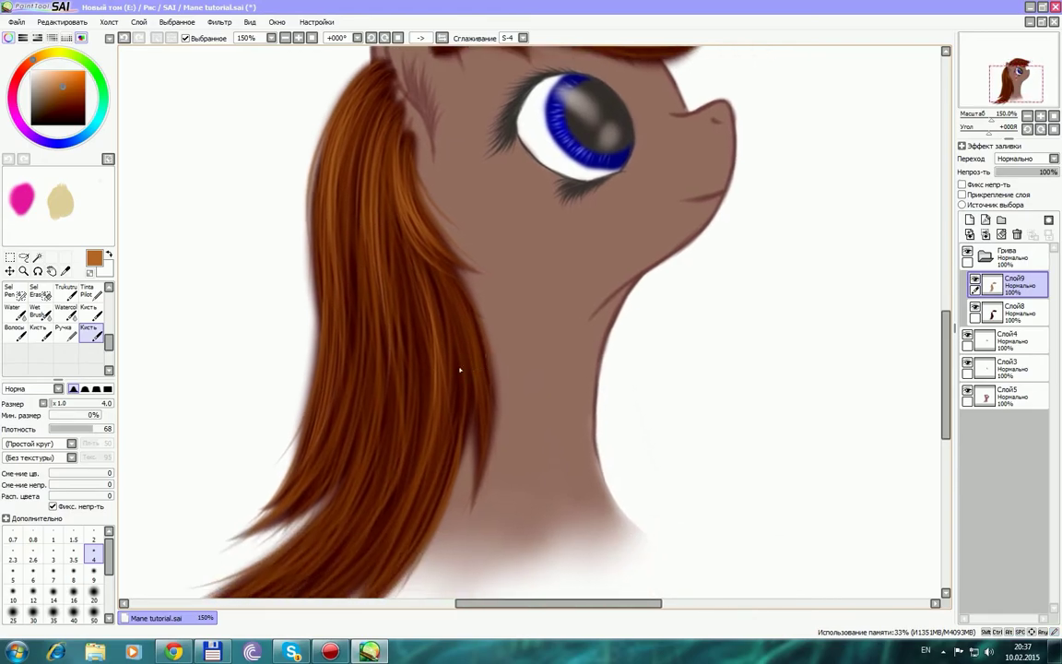
mouse_move(387, 337)
mouse_down()
mouse_move(364, 489)
mouse_move(366, 463)
mouse_up()
drag(382, 219, 378, 279)
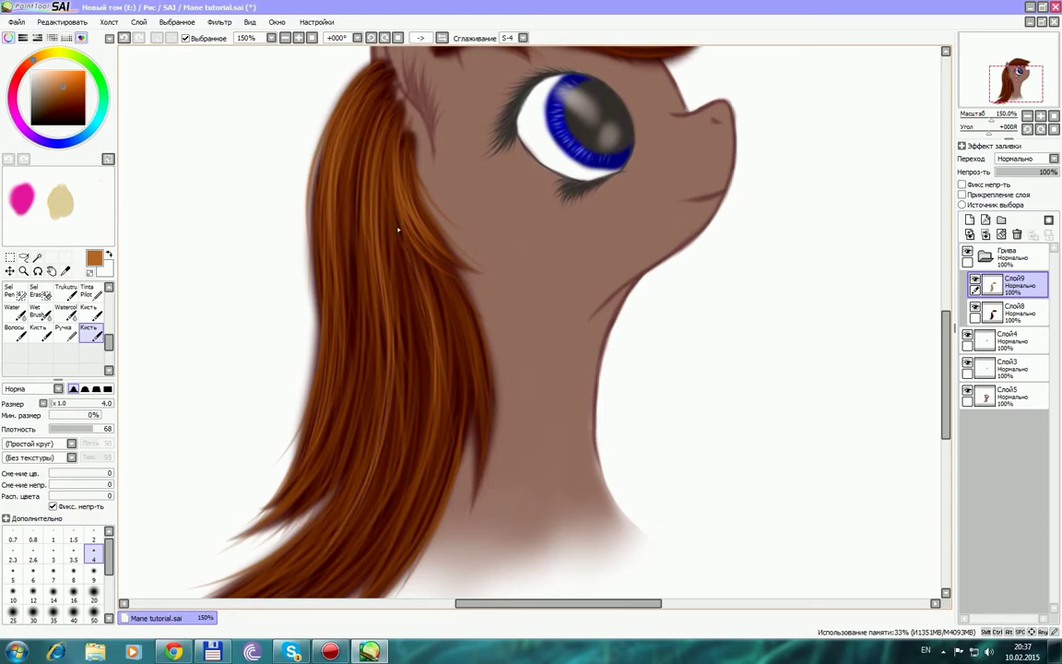
drag(376, 222, 364, 250)
drag(420, 461, 411, 487)
drag(429, 365, 391, 538)
mouse_move(428, 413)
mouse_down()
mouse_move(374, 573)
mouse_move(390, 561)
mouse_up()
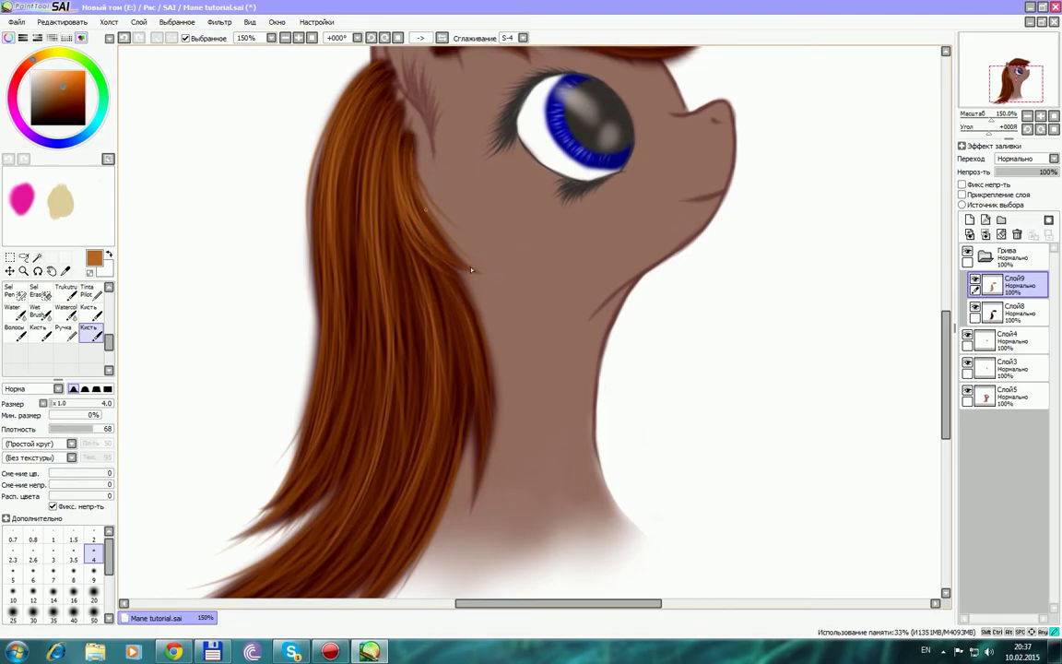
Add fine light hairs to the mane's inner strand beside the neck and through its lower middle.
drag(469, 343, 481, 425)
drag(459, 336, 470, 430)
drag(458, 313, 476, 500)
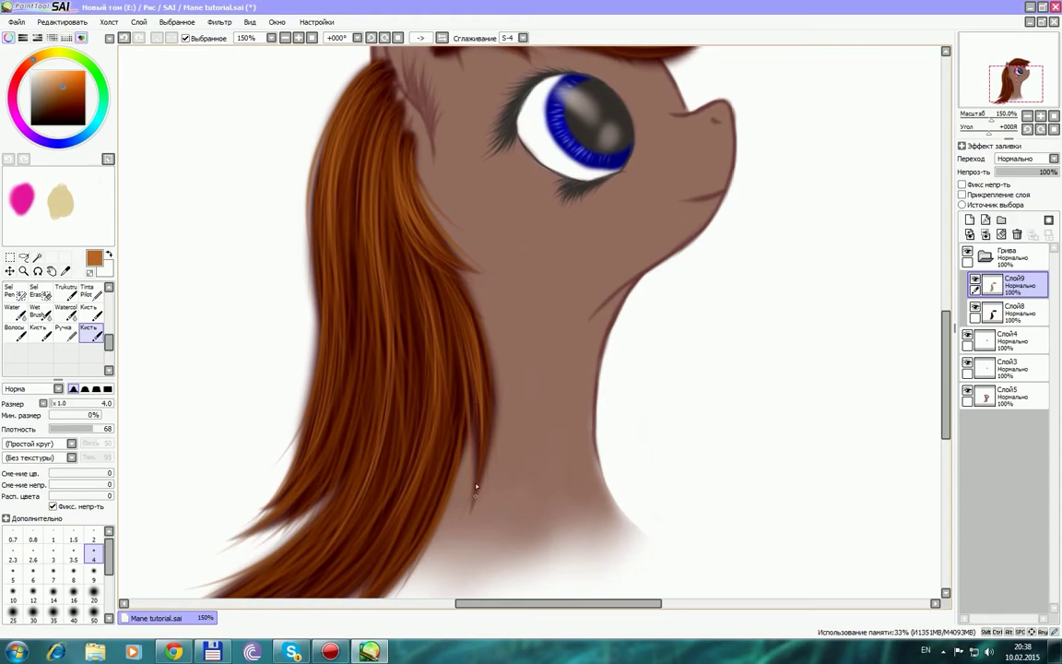
drag(400, 315, 379, 515)
drag(380, 401, 353, 576)
Extend the fine light hairs through the lower back mane toward its pointed tips.
key(space)
drag(463, 475, 498, 345)
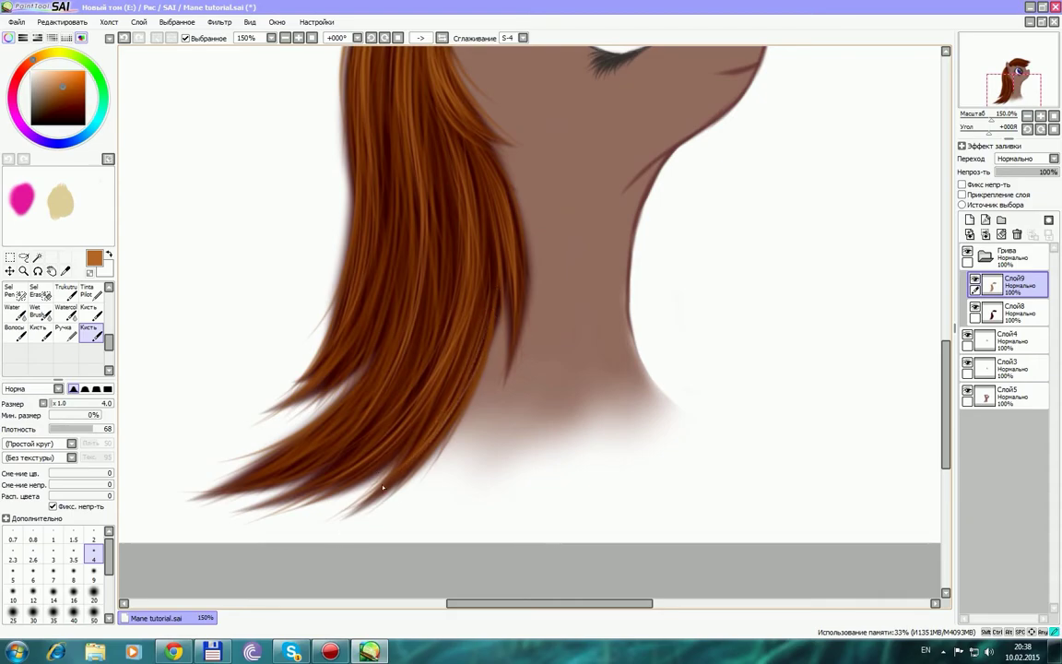
scroll(474, 476, up, 3)
drag(411, 323, 379, 469)
drag(424, 291, 327, 552)
mouse_move(400, 418)
mouse_down()
mouse_move(320, 560)
mouse_move(271, 567)
mouse_up()
Draw dense fine light hairs along the outer lower lock of the back mane, converging toward its tip.
drag(369, 311, 327, 414)
mouse_move(332, 276)
mouse_down()
mouse_move(304, 369)
mouse_move(311, 380)
mouse_up()
drag(337, 333, 293, 411)
drag(347, 256, 311, 379)
drag(352, 299, 306, 402)
drag(351, 327, 308, 407)
drag(345, 364, 303, 418)
drag(337, 385, 292, 436)
scroll(452, 382, up, 3)
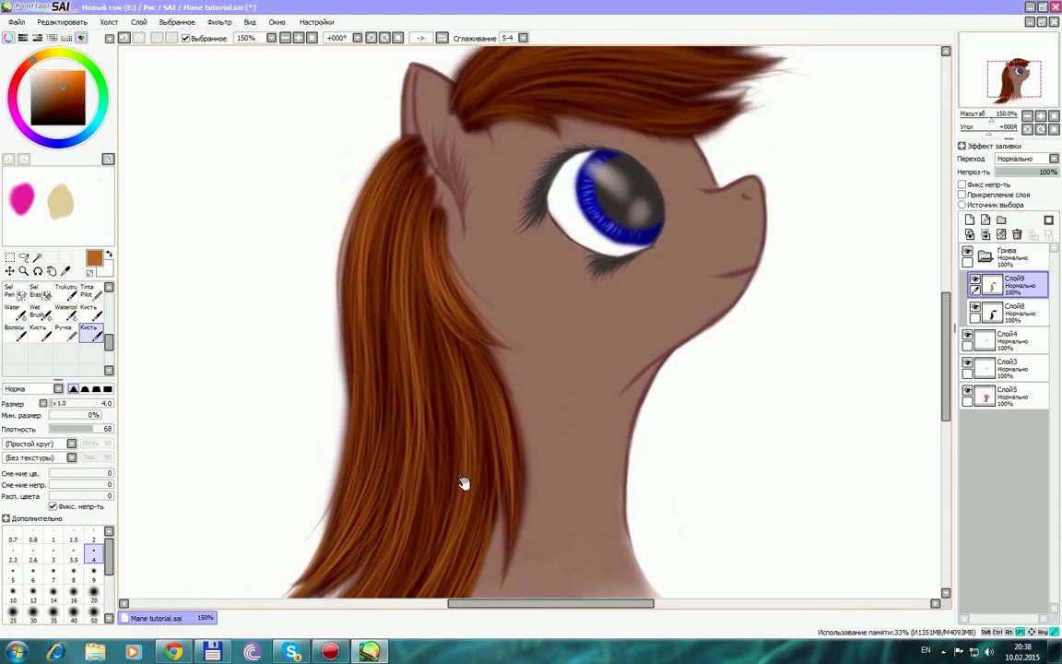
scroll(434, 446, down, 1)
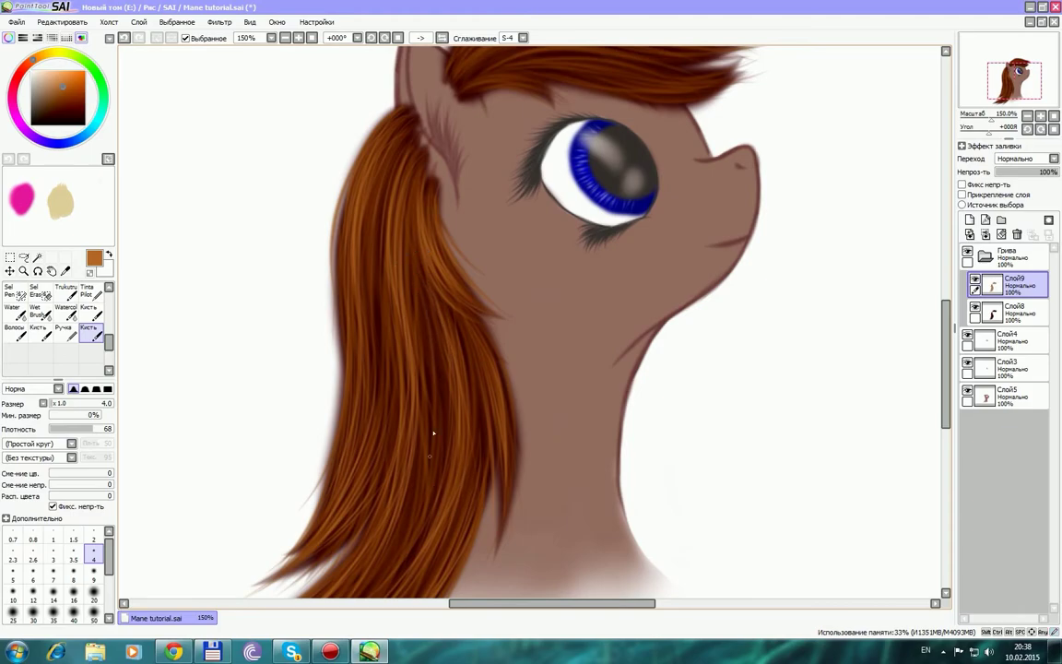
Flip the canvas view horizontally and rotate it to -056° for working on the forelock.
drag(471, 458, 475, 308)
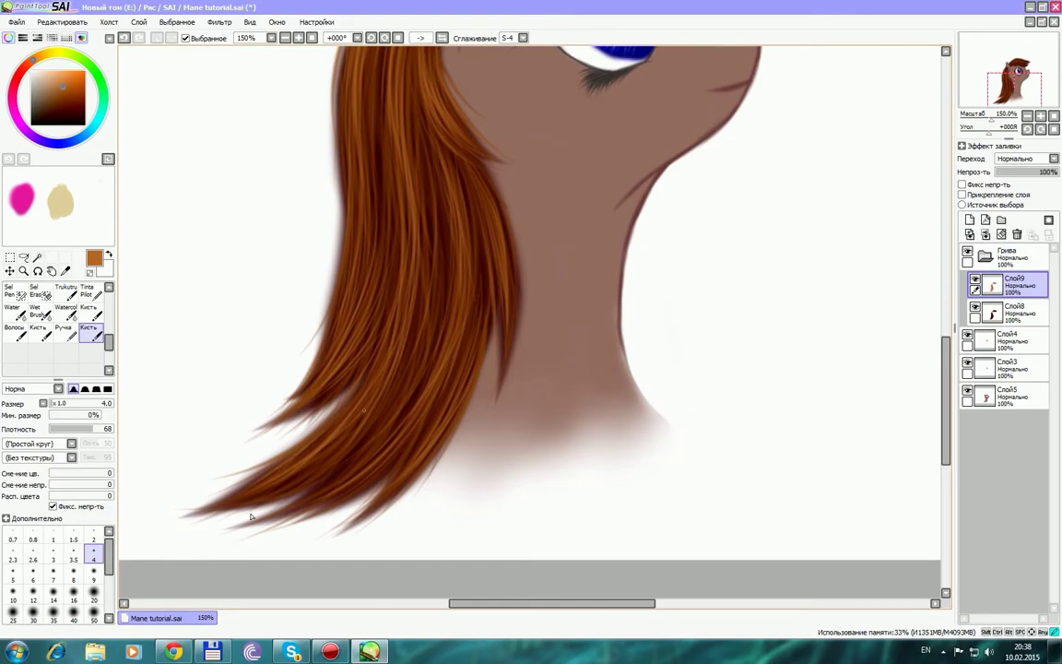
drag(499, 344, 453, 562)
click(442, 38)
key(Delete)
key(Delete)
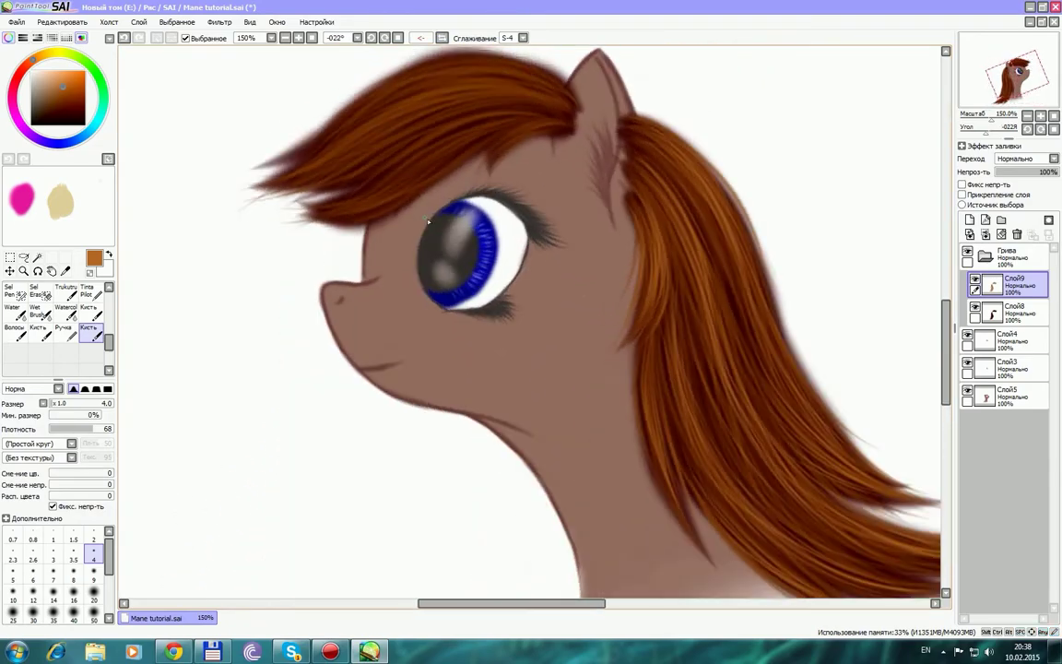
key(Delete)
key(Delete)
key(Delete)
drag(508, 295, 559, 374)
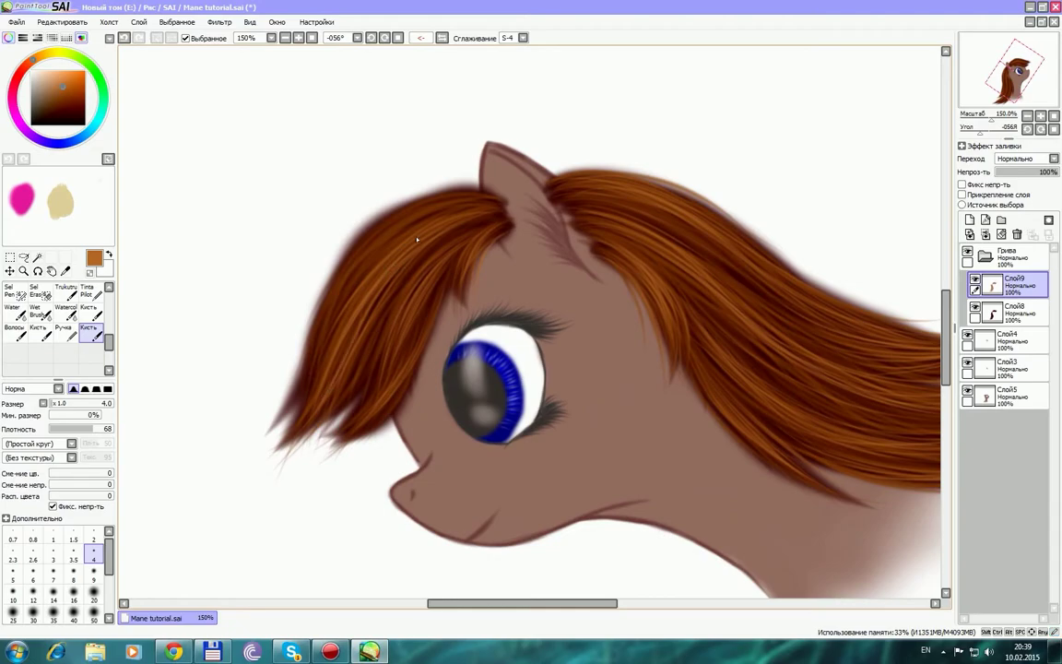
Draw fine light hairs over the forelock, following its curve from the root to the tips.
drag(322, 297, 309, 316)
mouse_move(430, 203)
mouse_down()
mouse_move(300, 322)
mouse_move(327, 318)
mouse_up()
key(ctrl+z)
drag(482, 264, 449, 363)
key(Delete)
key(Delete)
drag(420, 317, 316, 431)
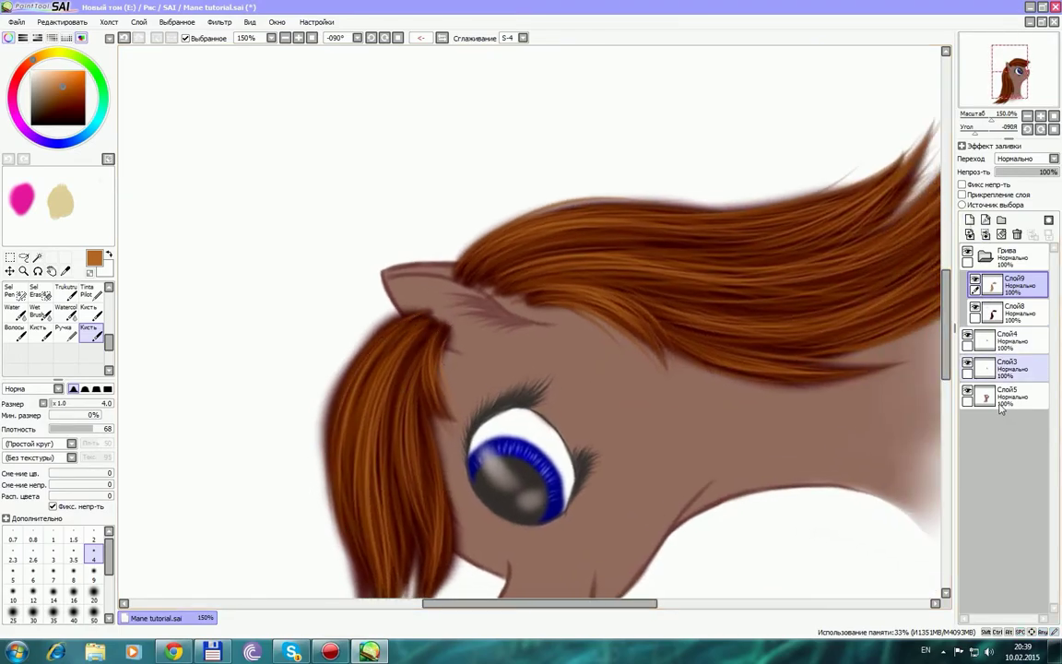
Create a new layer and place it beneath the body layer Слой5.
click(1009, 403)
click(970, 220)
drag(1009, 397, 1009, 426)
drag(765, 430, 715, 331)
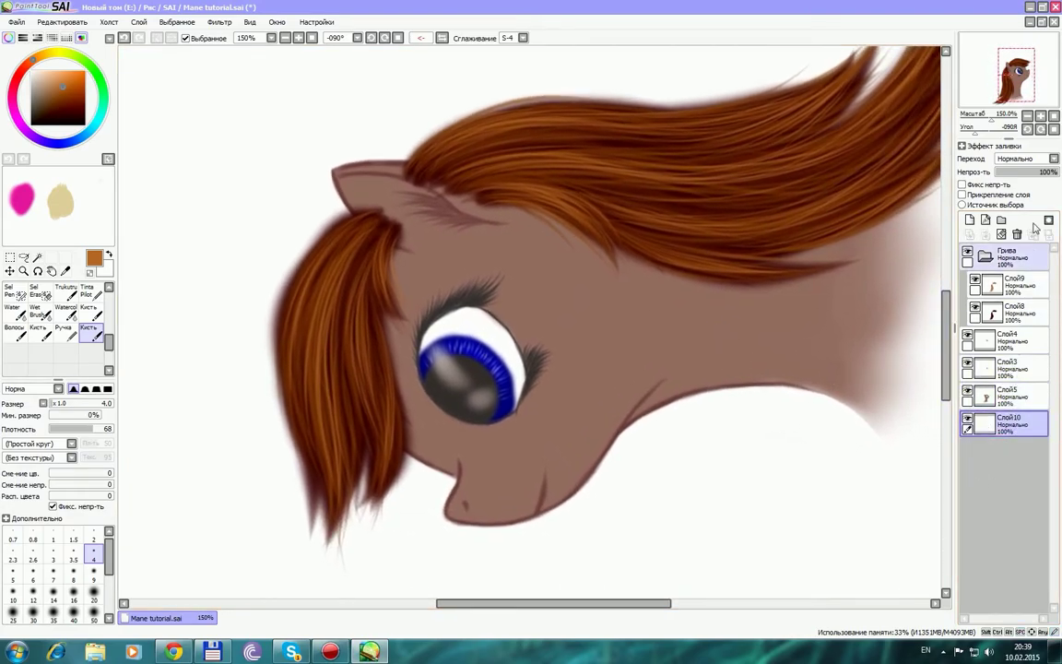
Open and cancel the hue and saturation filter, and apply brightness +2 and contrast -37 to the empty layer.
click(220, 22)
click(235, 38)
mouse_move(718, 210)
mouse_down()
mouse_move(679, 220)
mouse_move(716, 217)
mouse_up()
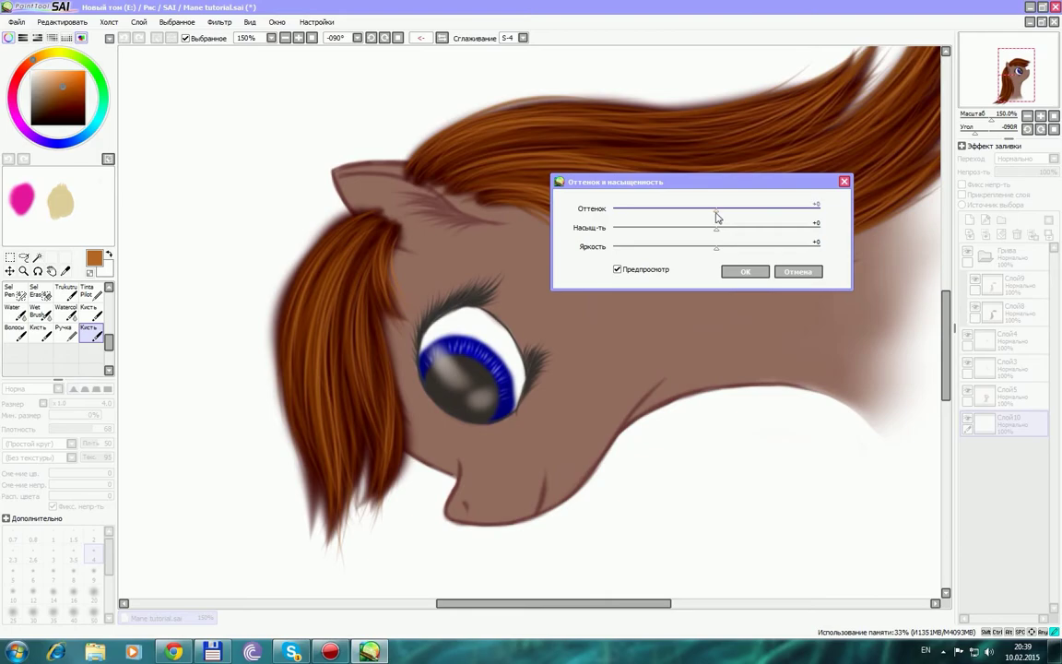
click(798, 271)
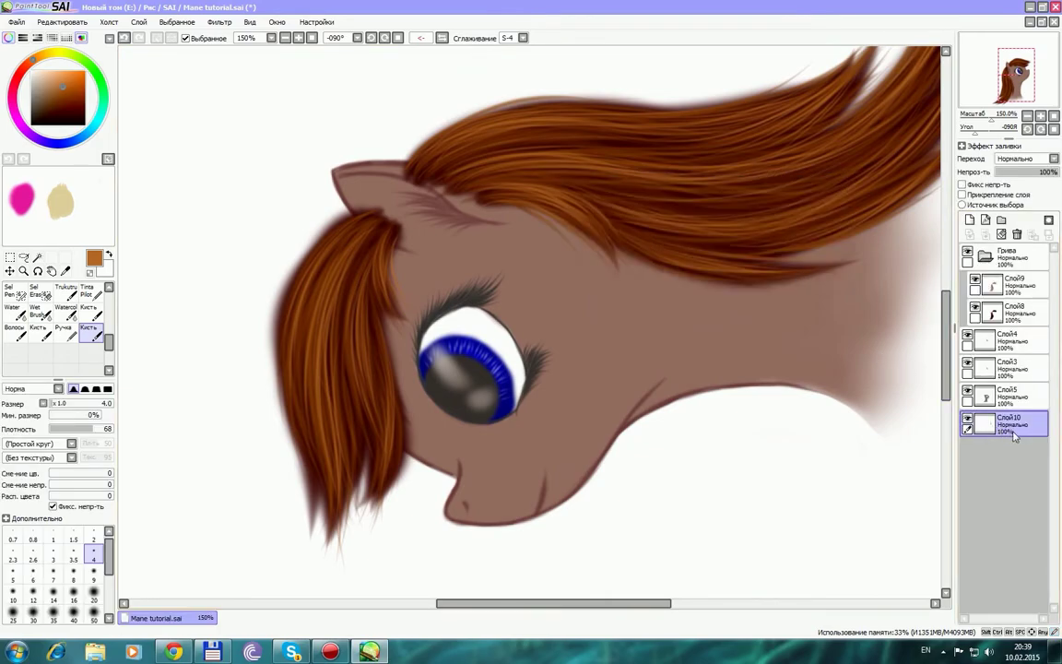
click(219, 21)
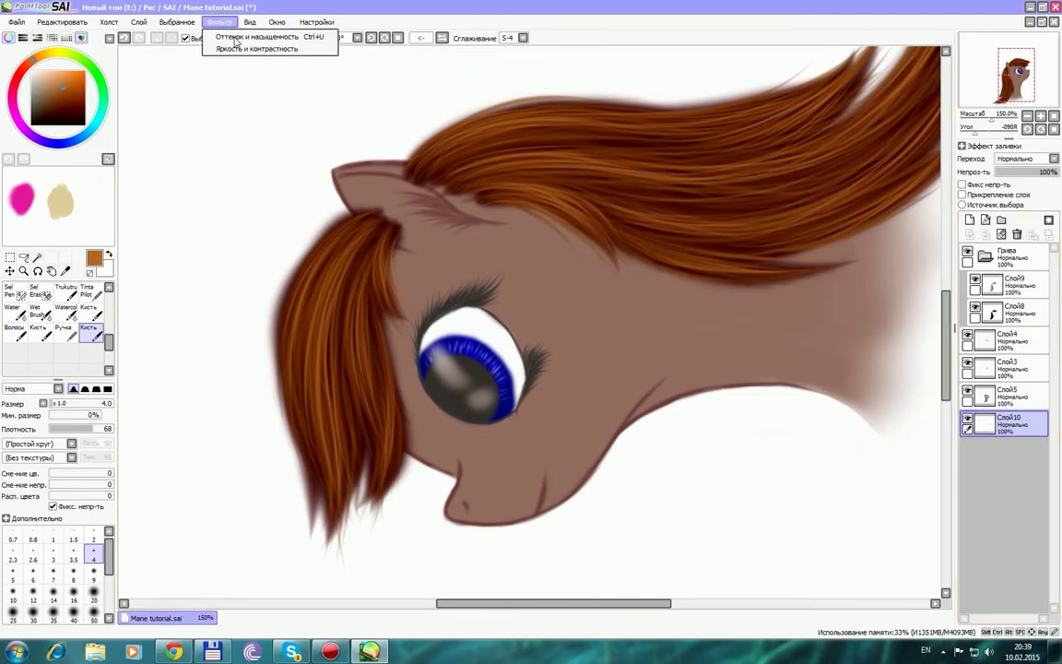
click(224, 48)
drag(609, 424, 572, 450)
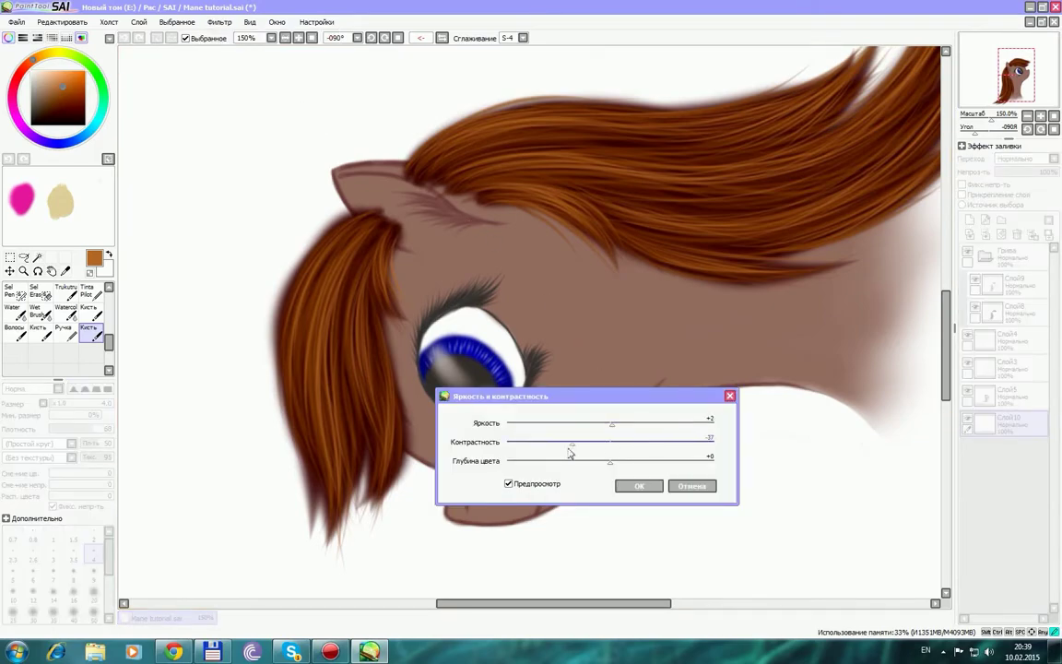
click(639, 485)
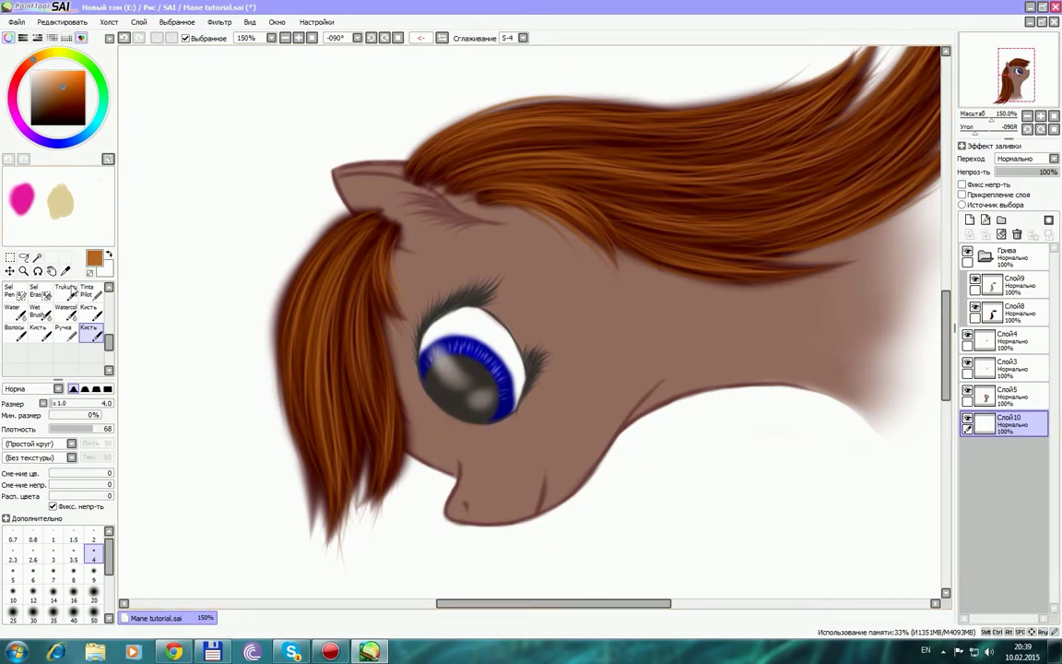
Try a Bucket fill of the background in orange-brown, undo it, and delete the new bottom layer.
scroll(71, 299, up, 5)
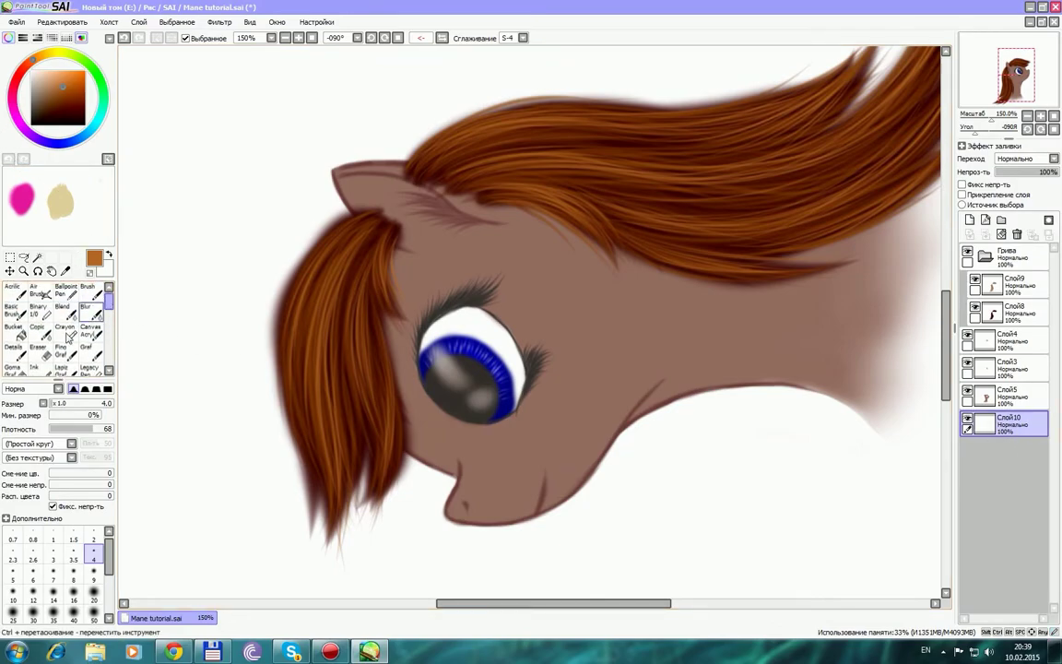
click(14, 330)
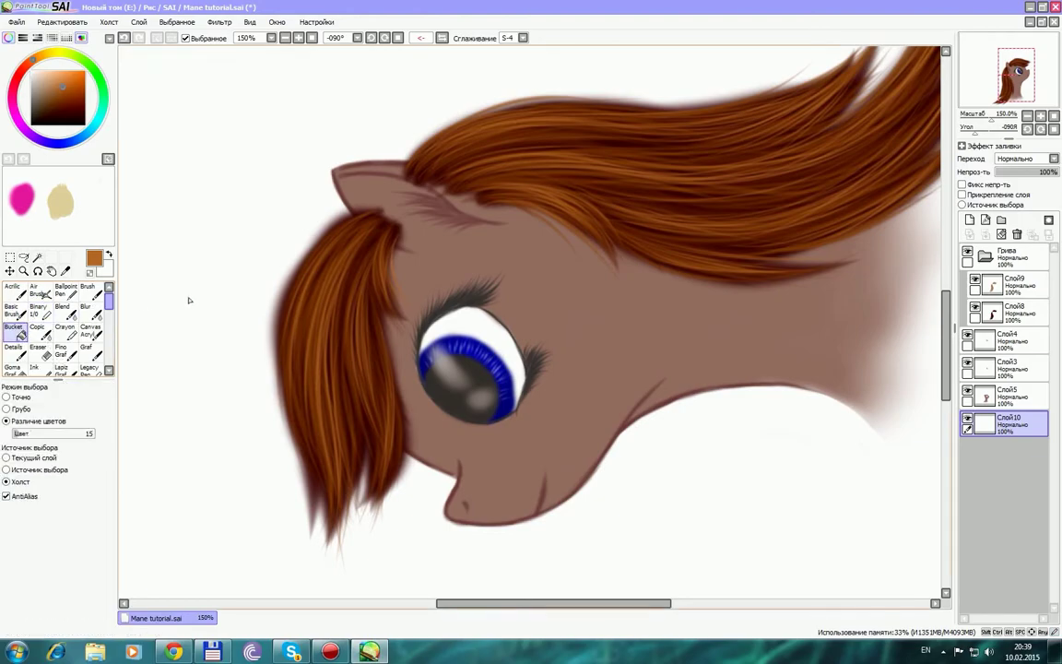
click(188, 314)
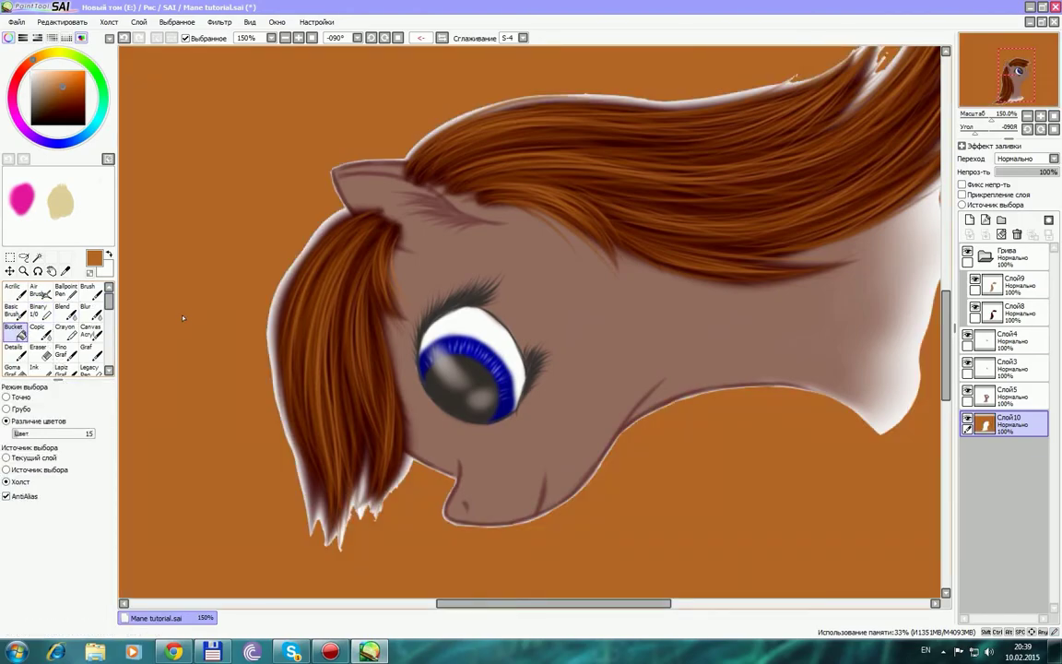
key(ctrl+z)
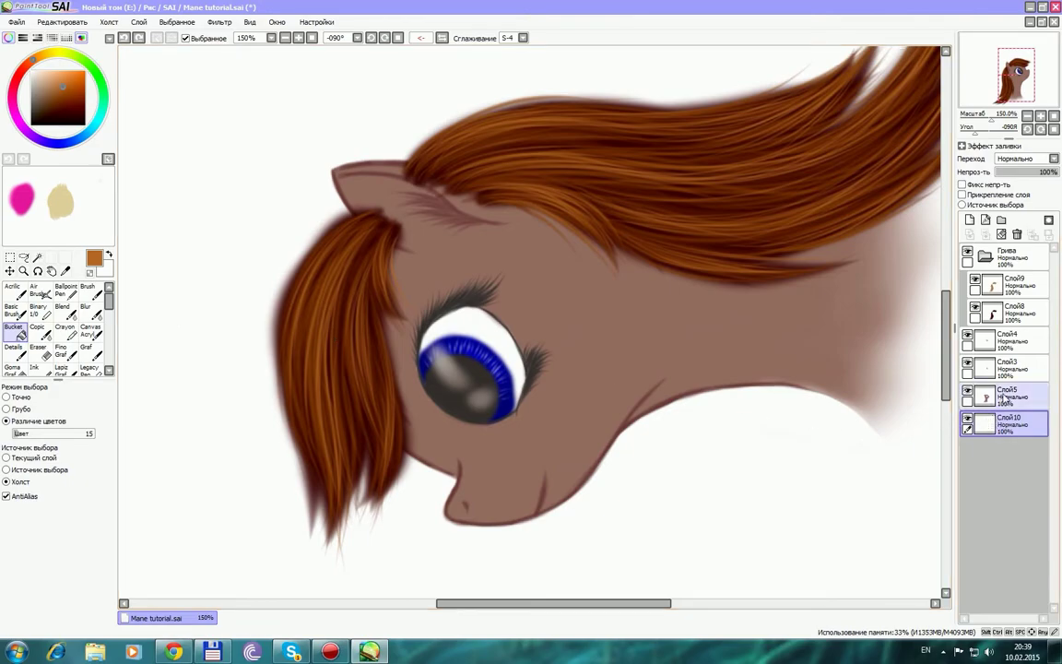
click(1017, 234)
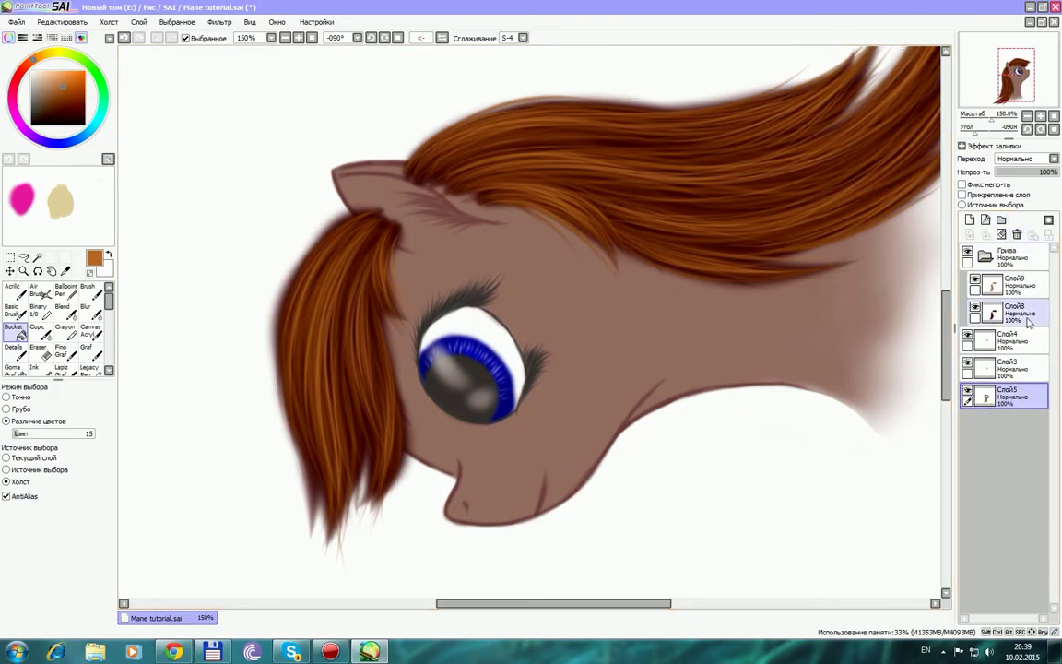
Return to layer Слой9 with the size 4 Кисть brush and draw fine light hairs on the forelock's upper outer part.
click(1032, 287)
click(350, 249)
key(ctrl+z)
drag(108, 307, 110, 352)
click(92, 330)
mouse_move(363, 234)
mouse_down()
mouse_move(320, 343)
mouse_move(319, 383)
mouse_up()
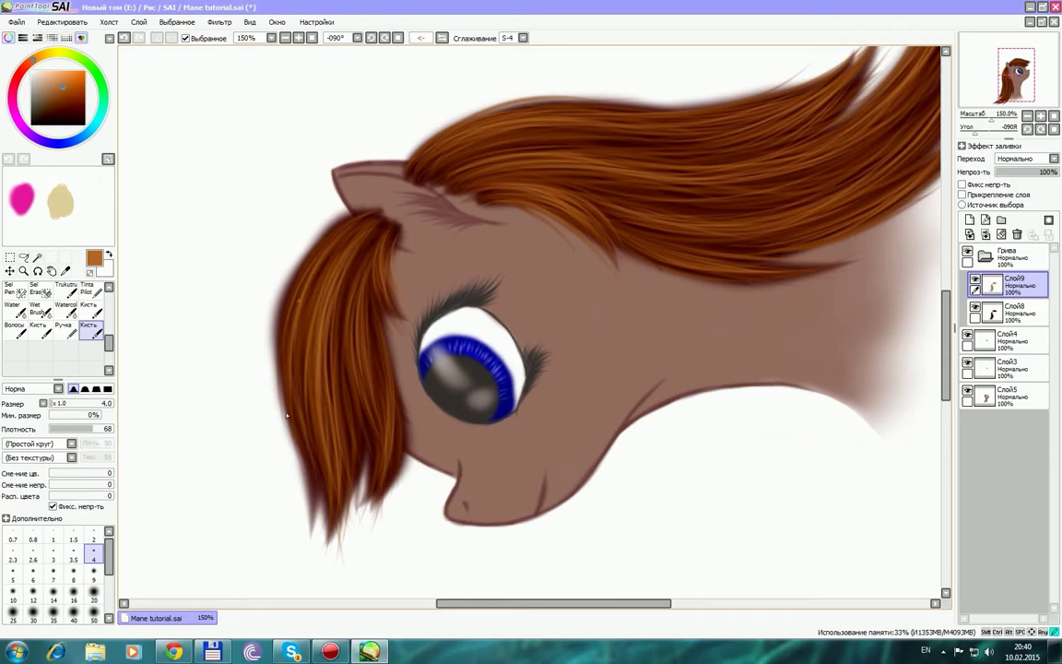
drag(329, 245, 294, 356)
drag(308, 277, 290, 376)
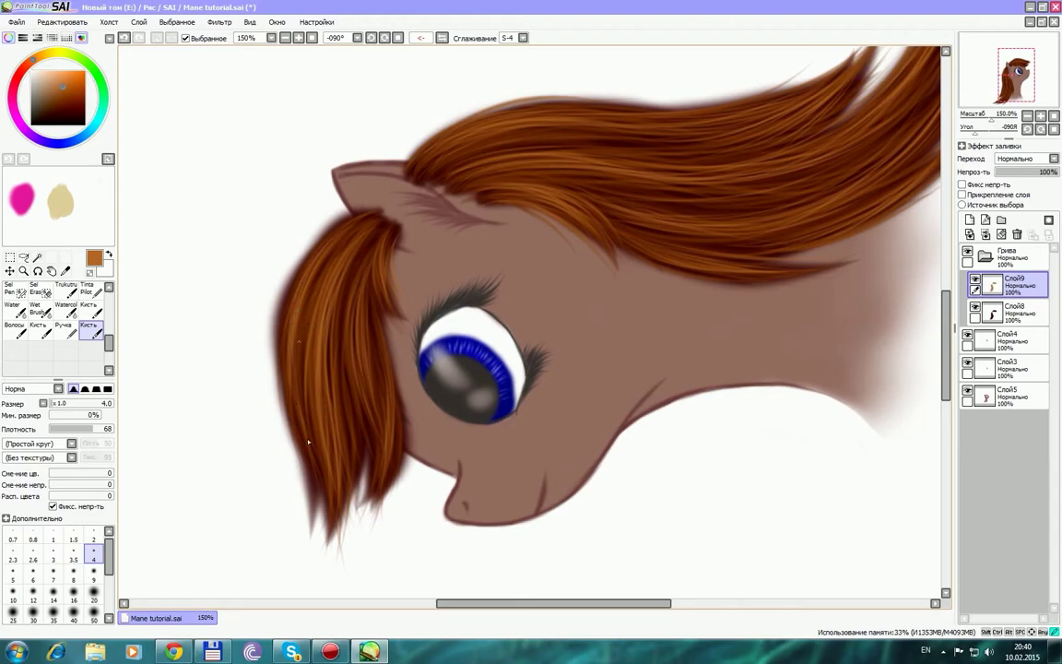
drag(335, 251, 303, 353)
drag(340, 272, 323, 415)
Add fine light hairs across the middle and both sides of the forelock.
drag(383, 354, 396, 478)
drag(356, 417, 356, 459)
mouse_move(321, 373)
mouse_down()
mouse_move(319, 414)
mouse_move(343, 484)
mouse_up()
drag(316, 366, 314, 436)
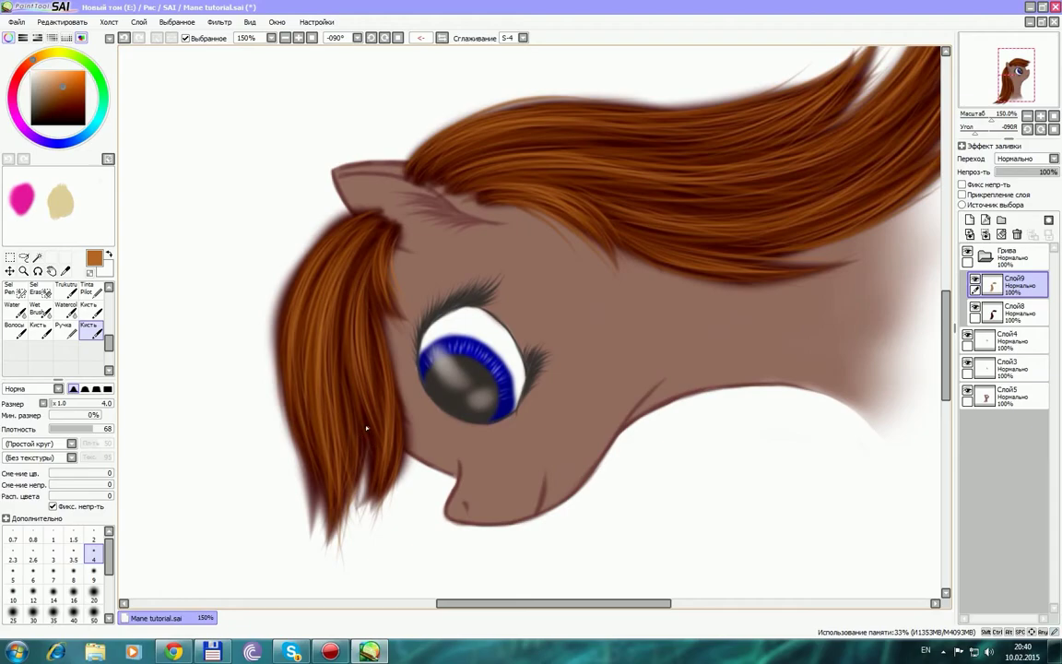
drag(337, 387, 335, 420)
drag(281, 379, 272, 428)
drag(310, 258, 286, 320)
drag(356, 300, 351, 357)
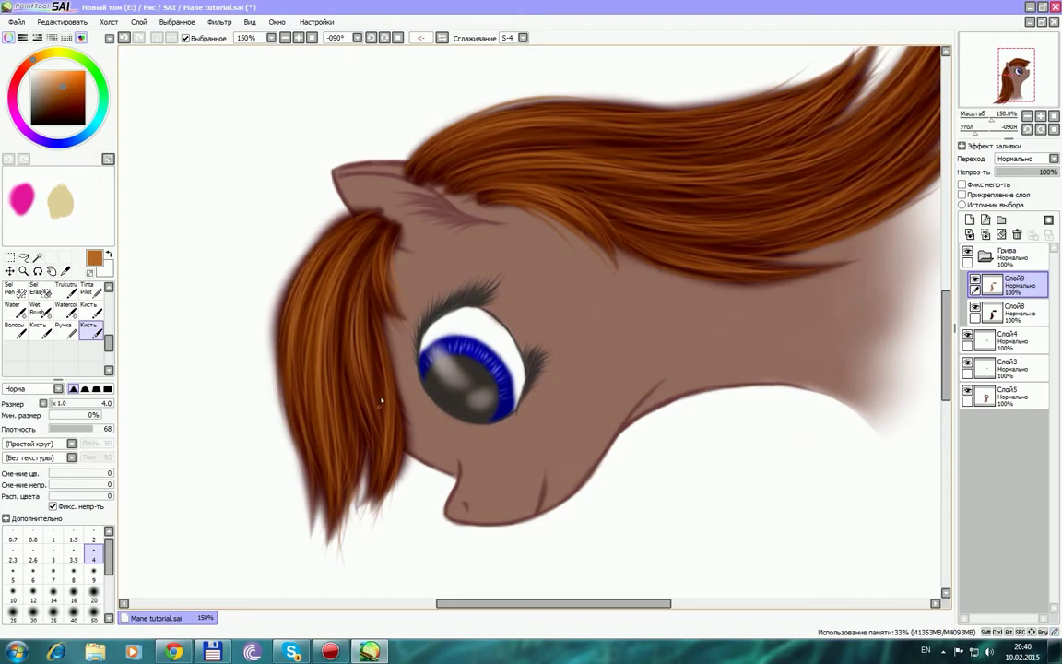
Extend the fine light hairs through the lower forelock toward its pointed ends.
drag(360, 411, 368, 445)
drag(355, 337, 349, 483)
drag(319, 428, 322, 486)
drag(290, 428, 301, 504)
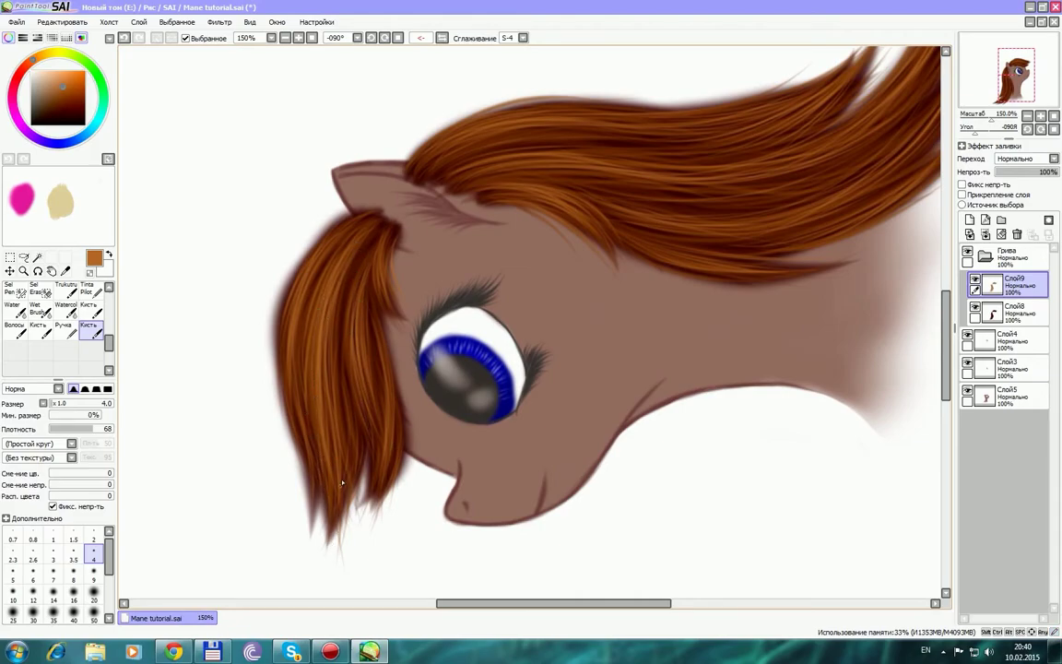
drag(314, 457, 320, 498)
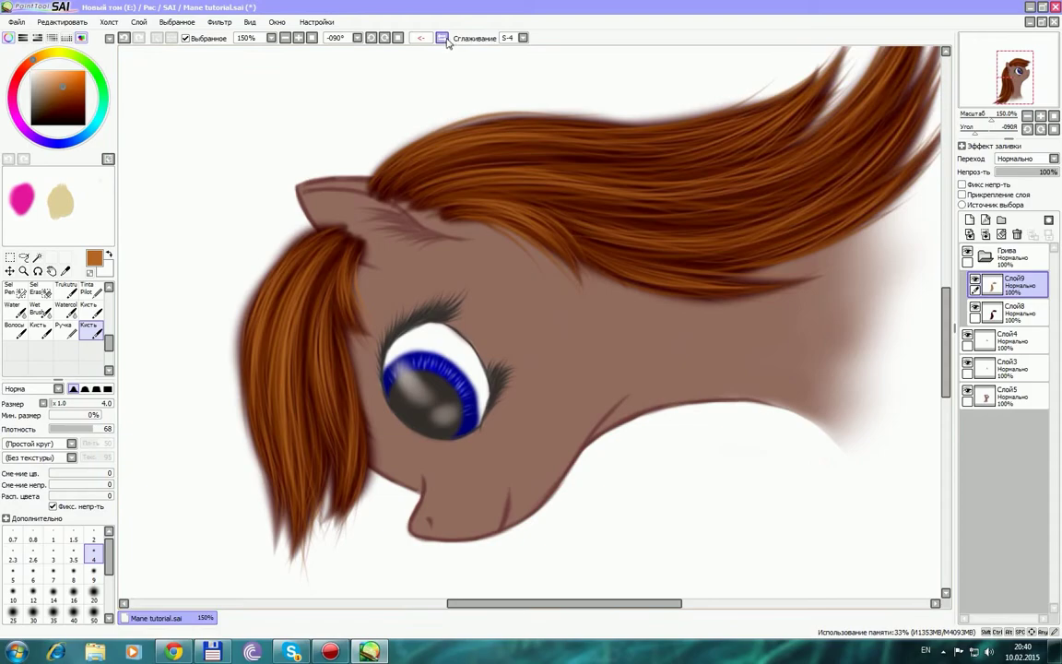
Flip the canvas view back to normal and return its rotation to 0°.
click(413, 38)
key(Delete)
key(Delete)
key(Delete)
key(Delete)
key(Delete)
key(Delete)
mouse_move(565, 290)
mouse_down()
mouse_move(553, 309)
mouse_move(557, 370)
mouse_move(610, 217)
mouse_up()
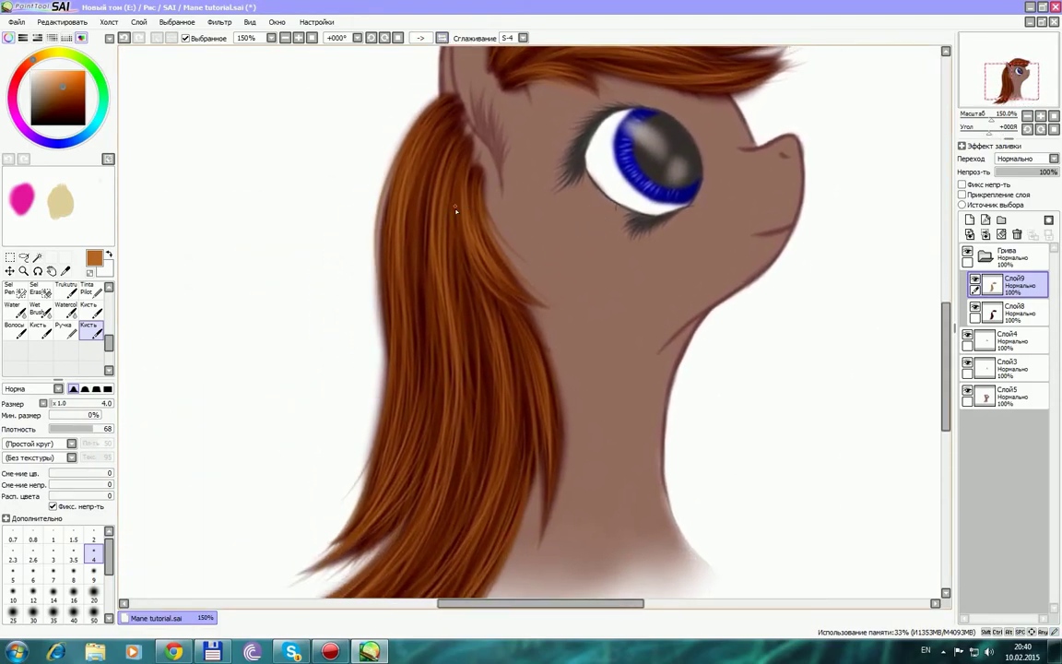
Pick a lighter orange and set the brush to size 3 and density 84.
click(67, 76)
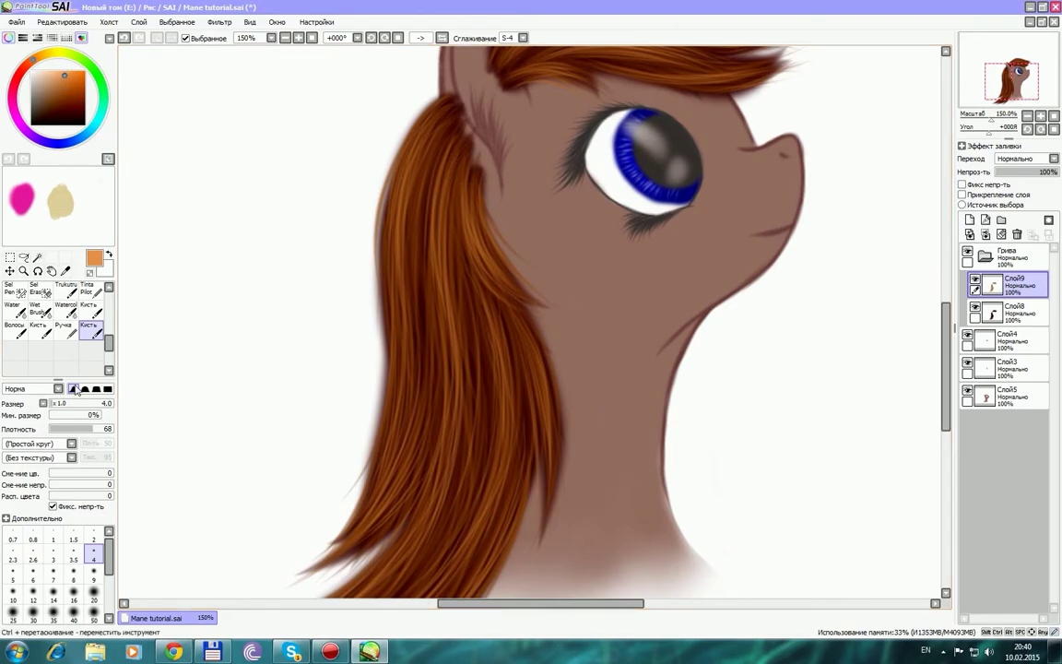
click(86, 429)
drag(86, 433, 83, 434)
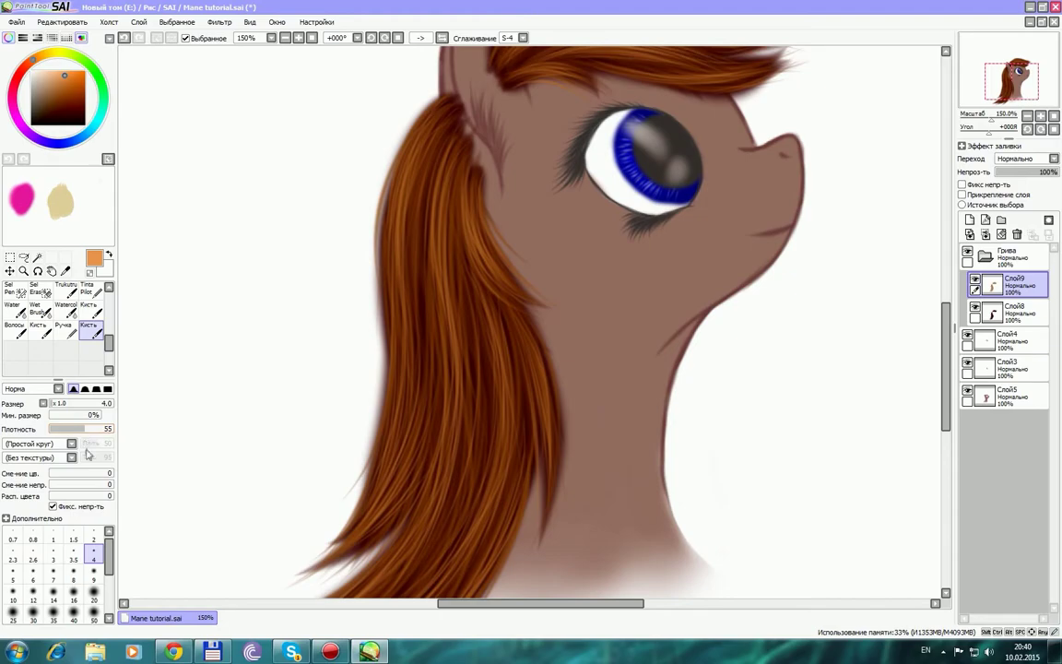
click(94, 537)
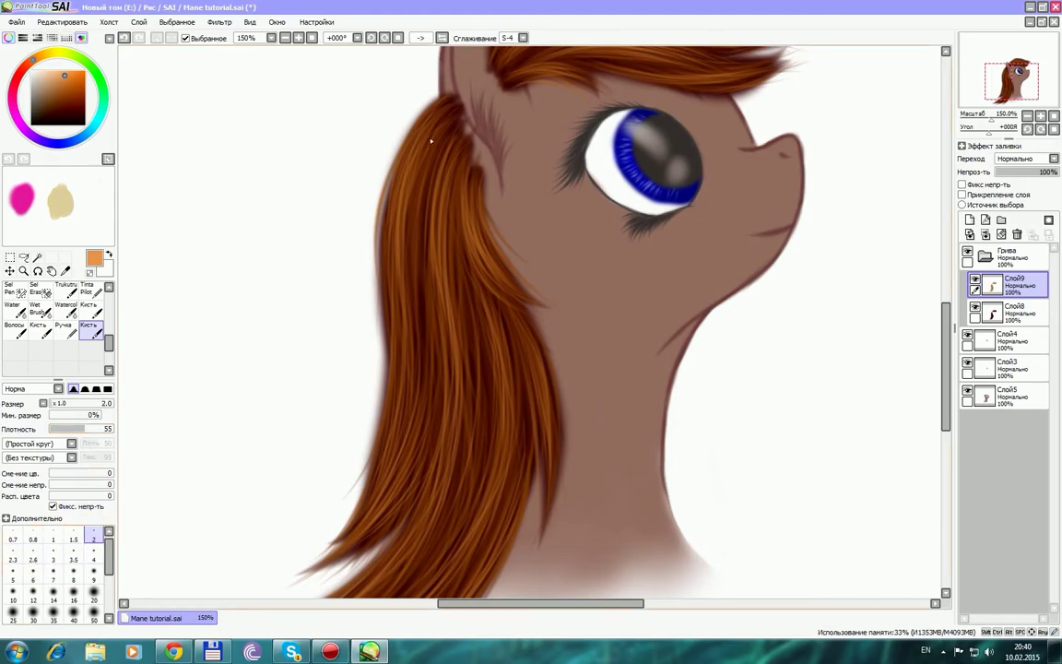
key(ctrl+z)
click(51, 554)
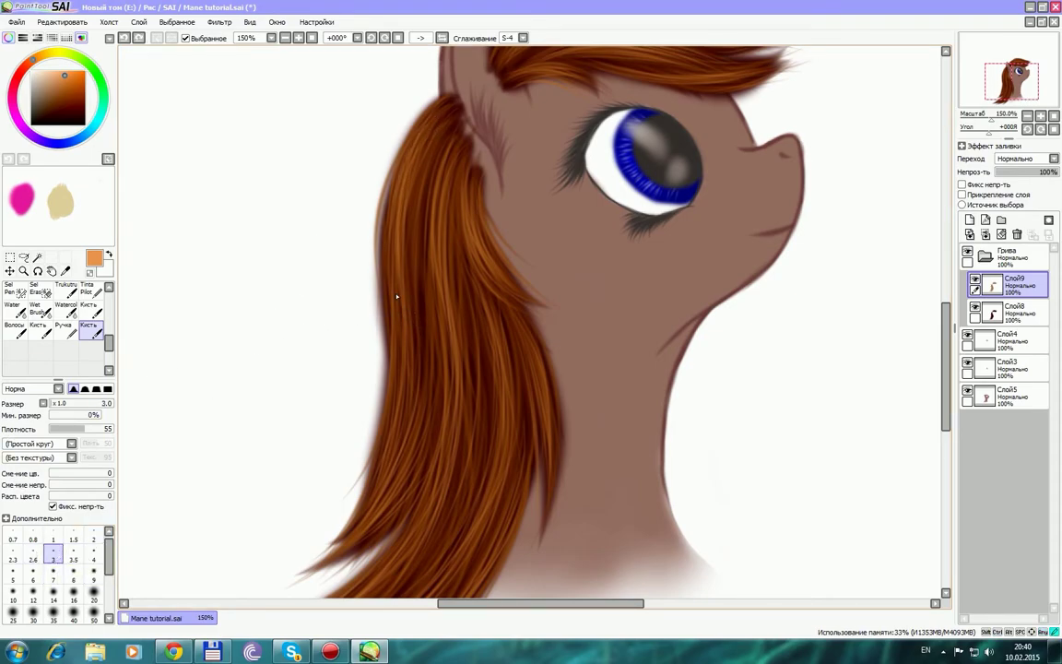
drag(85, 430, 103, 430)
Try light orange highlight hairs from the root of the back mane, and undo the strokes.
drag(442, 104, 387, 207)
drag(430, 113, 383, 210)
drag(430, 112, 376, 230)
mouse_move(427, 112)
mouse_down()
mouse_move(384, 186)
mouse_move(389, 241)
mouse_up()
mouse_move(440, 109)
mouse_down()
mouse_move(392, 236)
mouse_move(401, 220)
mouse_move(556, 370)
mouse_up()
key(ctrl+z)
key(ctrl+z)
key(ctrl+z)
key(ctrl+z)
Sketch a small circular sun with short rays in the empty upper-left corner of the canvas.
scroll(551, 370, down, 1)
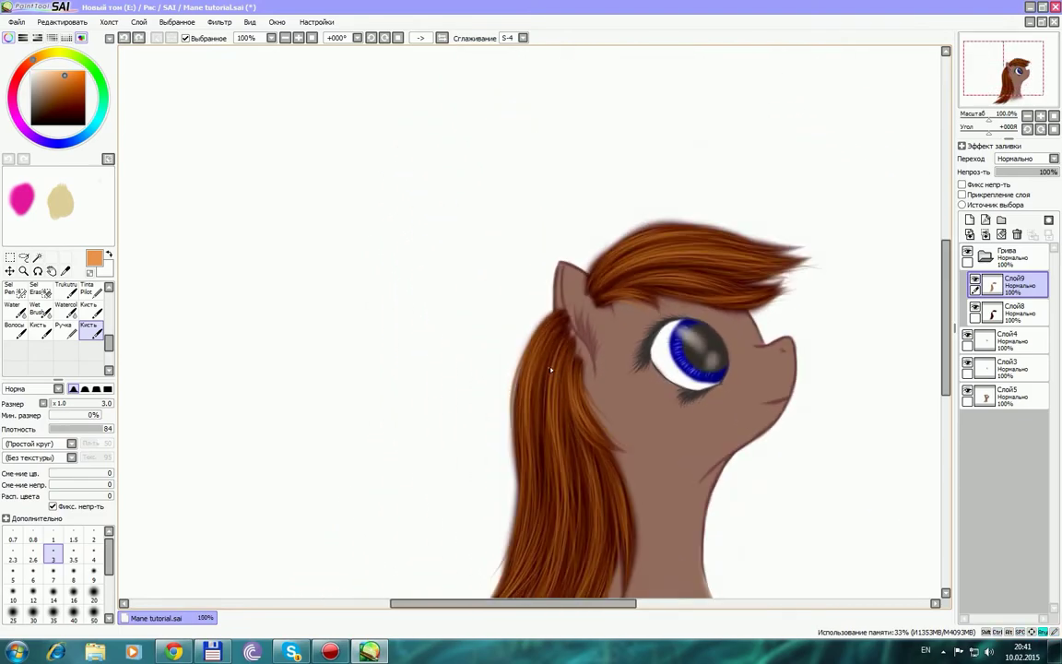
drag(654, 347, 628, 257)
mouse_move(210, 107)
mouse_down()
mouse_move(233, 153)
mouse_move(221, 90)
mouse_up()
drag(287, 103, 309, 91)
drag(284, 128, 306, 142)
mouse_move(255, 172)
mouse_down()
mouse_move(260, 191)
mouse_move(209, 189)
mouse_up()
mouse_move(198, 129)
mouse_down()
mouse_move(177, 127)
mouse_move(186, 79)
mouse_move(228, 58)
mouse_up()
drag(260, 80, 272, 65)
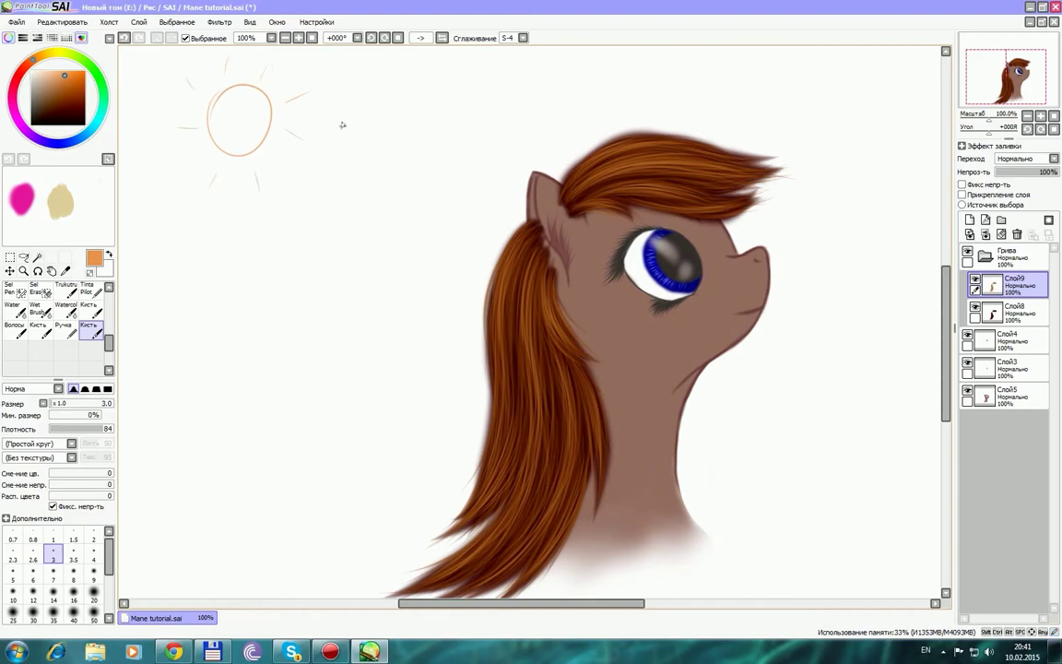
Draw light-direction arrows from the sun toward the back mane and the forelock, and undo the stray line over the mane.
drag(331, 117, 416, 160)
drag(388, 154, 414, 161)
drag(341, 212, 456, 285)
drag(311, 284, 401, 365)
mouse_move(386, 318)
mouse_down()
mouse_move(401, 366)
mouse_move(416, 372)
mouse_up()
mouse_move(316, 403)
mouse_down()
mouse_move(408, 481)
mouse_move(382, 431)
mouse_up()
drag(438, 98, 535, 146)
mouse_move(510, 125)
mouse_down()
mouse_move(541, 150)
mouse_move(533, 146)
mouse_up()
drag(530, 80, 607, 121)
drag(443, 180, 480, 211)
drag(458, 209, 481, 210)
drag(566, 294, 476, 247)
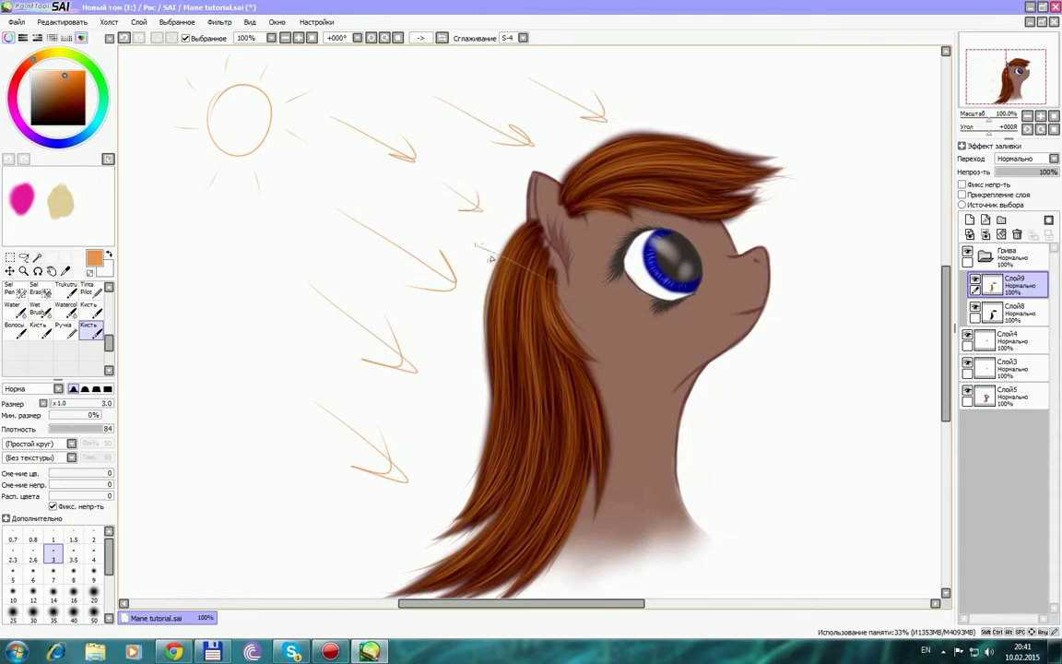
key(ctrl+z)
Paint light orange highlight hairs along the outer edge of the back mane near its root, and undo the last stroke.
drag(577, 315, 461, 265)
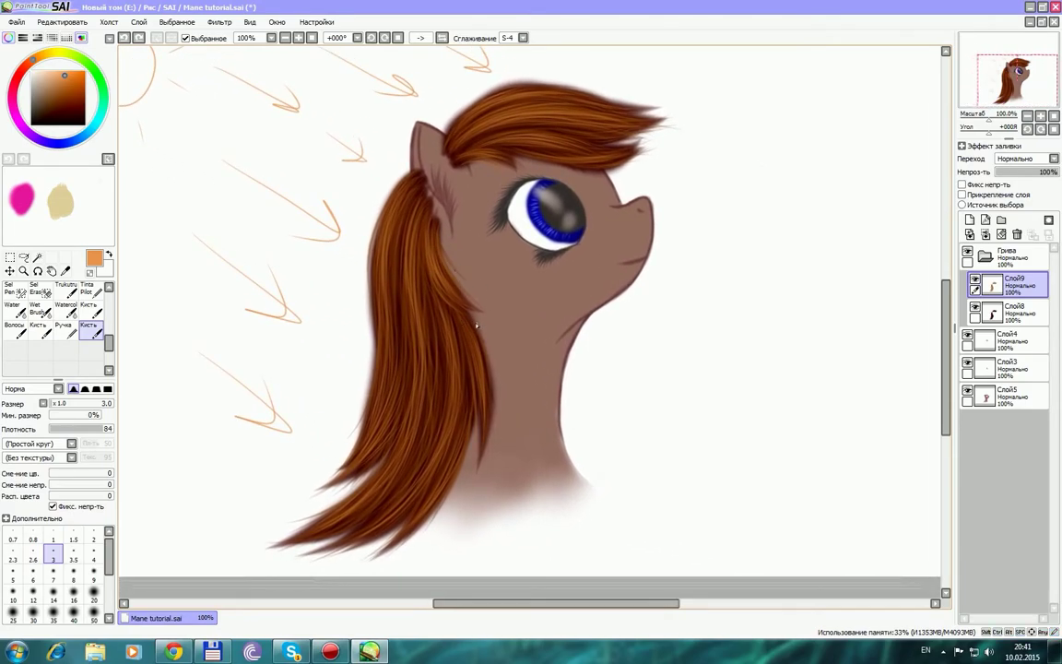
scroll(459, 341, up, 2)
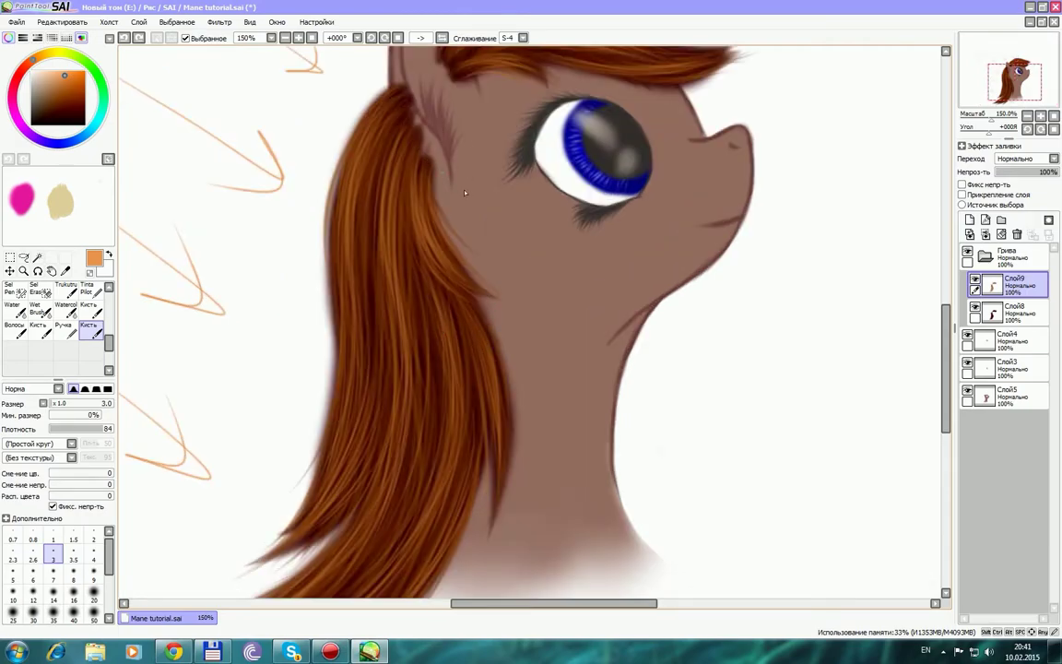
drag(457, 187, 550, 300)
drag(486, 215, 442, 328)
drag(464, 256, 440, 368)
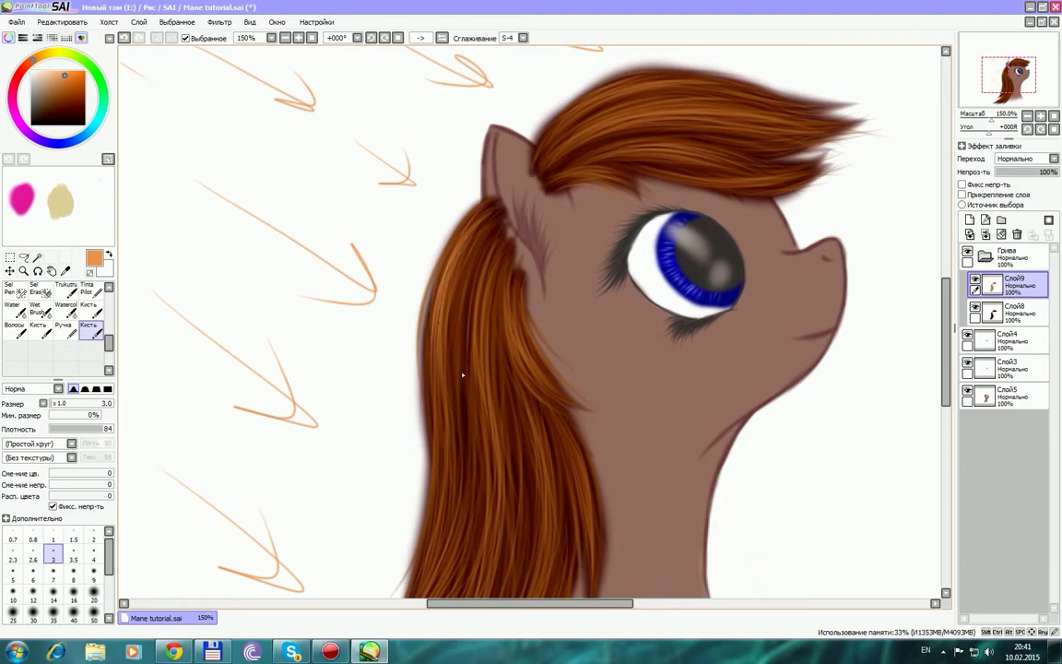
drag(481, 207, 436, 298)
mouse_move(446, 238)
mouse_down()
mouse_move(412, 327)
mouse_move(434, 300)
mouse_up()
key(ctrl+z)
Add curved light orange highlight hairs over the upper bulge of the back mane, just below the ear.
mouse_move(477, 214)
mouse_down()
mouse_move(458, 218)
mouse_move(451, 314)
mouse_up()
drag(473, 247, 450, 321)
drag(474, 219, 437, 315)
drag(460, 267, 443, 388)
drag(455, 287, 447, 358)
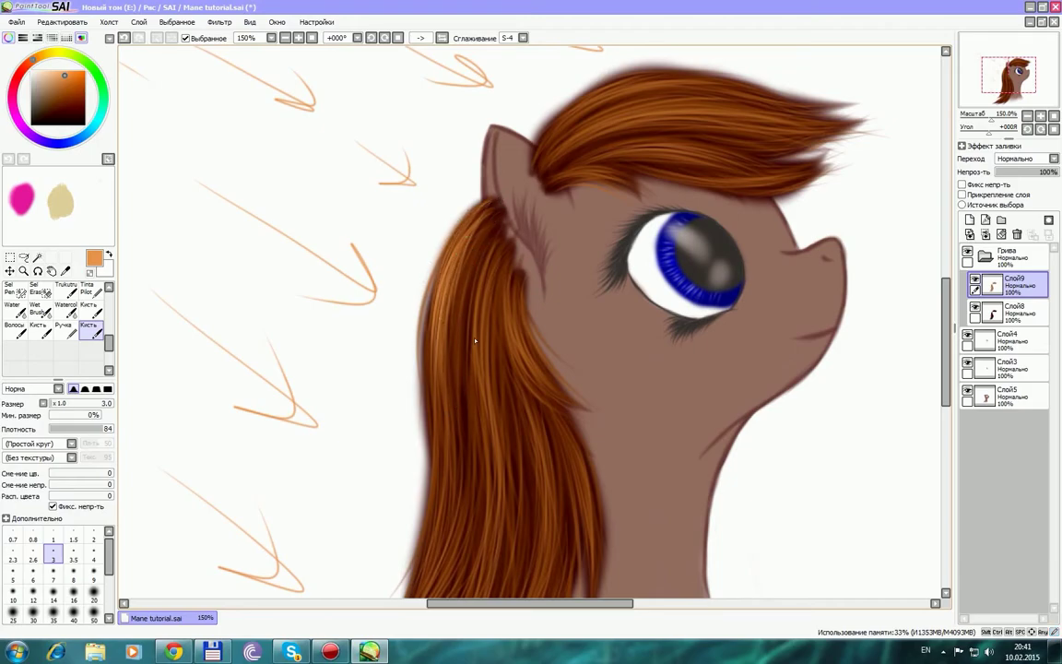
mouse_move(448, 226)
mouse_down()
mouse_move(434, 289)
mouse_move(430, 281)
mouse_move(436, 331)
mouse_up()
drag(516, 272, 512, 339)
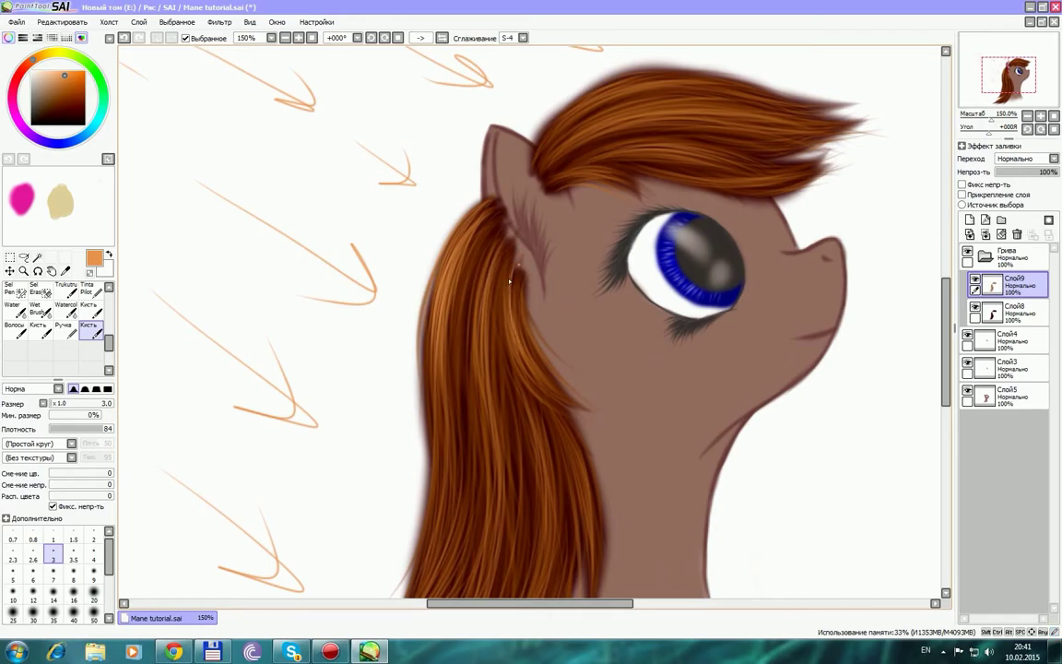
Paint long light orange hairs down the middle of the back mane.
mouse_move(507, 268)
mouse_down()
mouse_move(510, 339)
mouse_move(552, 353)
mouse_move(538, 259)
mouse_up()
drag(499, 142, 462, 198)
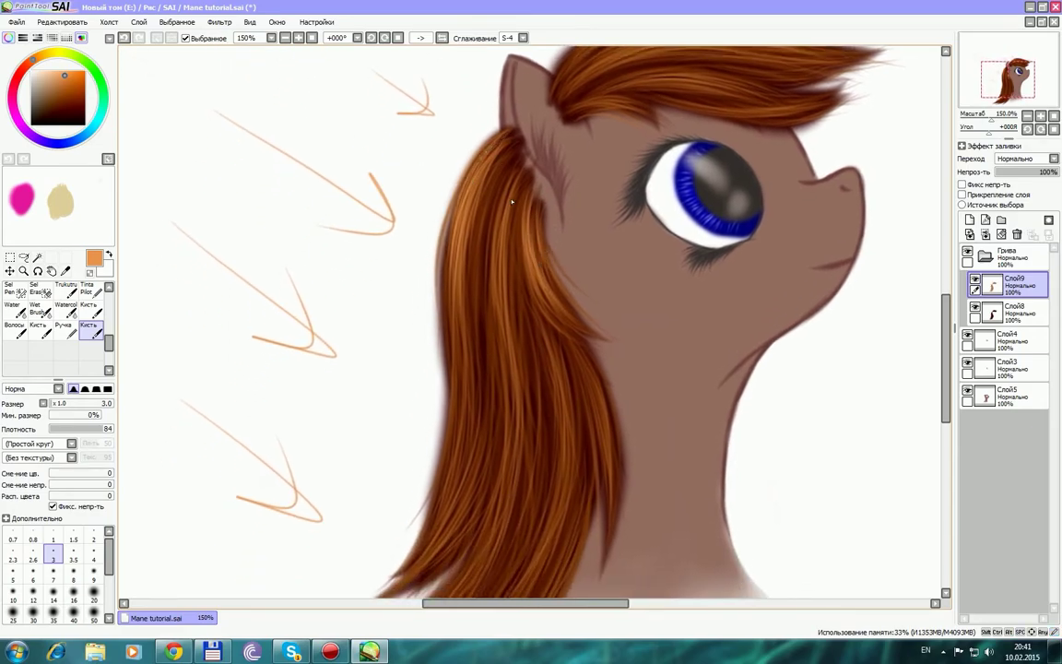
mouse_move(516, 172)
mouse_down()
mouse_move(497, 281)
mouse_move(492, 256)
mouse_move(524, 382)
mouse_up()
mouse_move(556, 320)
mouse_down()
mouse_move(573, 370)
mouse_move(562, 552)
mouse_up()
drag(513, 361, 514, 430)
drag(506, 374, 496, 461)
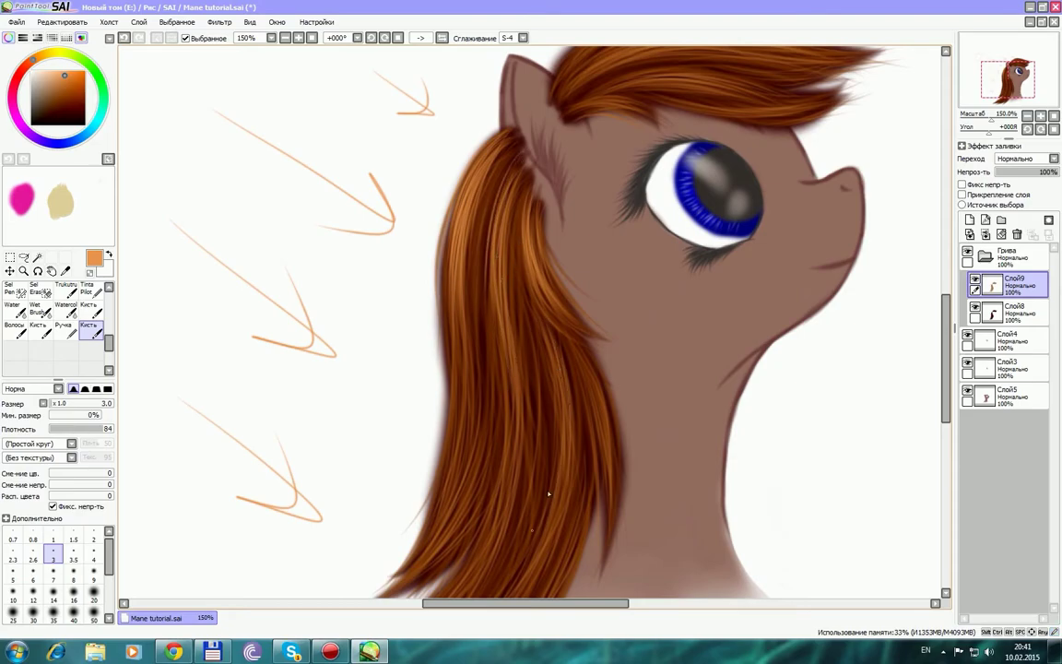
mouse_move(528, 328)
mouse_down()
mouse_move(543, 415)
mouse_move(539, 406)
mouse_up()
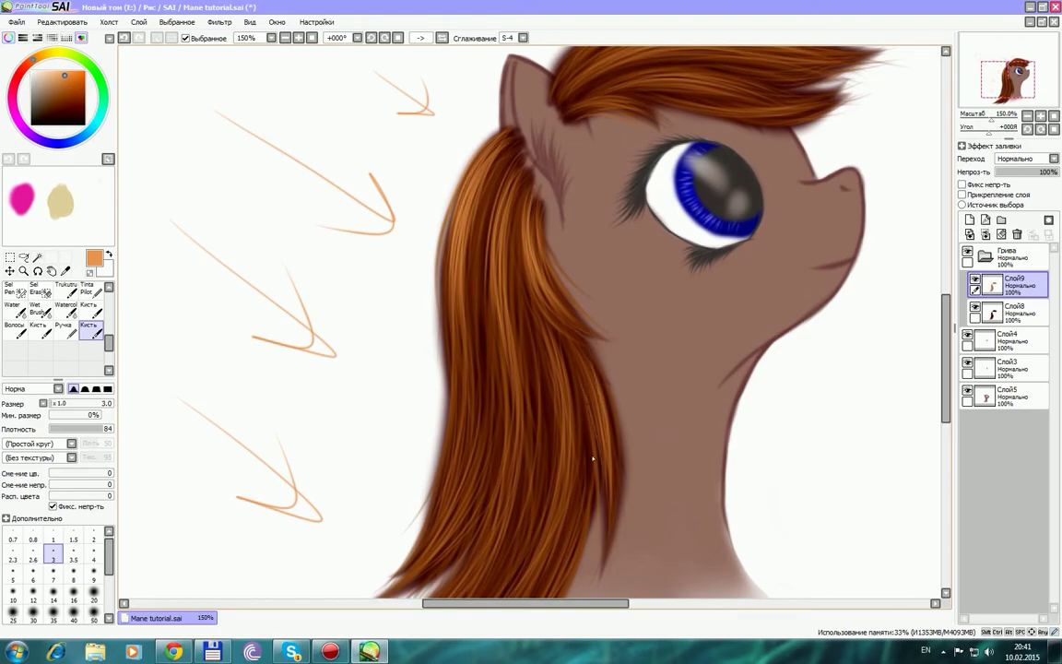
Thicken the highlights on the back mane's upper bulge and central strands with more light orange hairs.
drag(482, 194, 478, 228)
drag(498, 319, 505, 449)
drag(523, 337, 538, 384)
drag(522, 315, 542, 408)
drag(511, 170, 484, 278)
drag(514, 187, 497, 287)
drag(508, 207, 515, 308)
drag(461, 202, 458, 273)
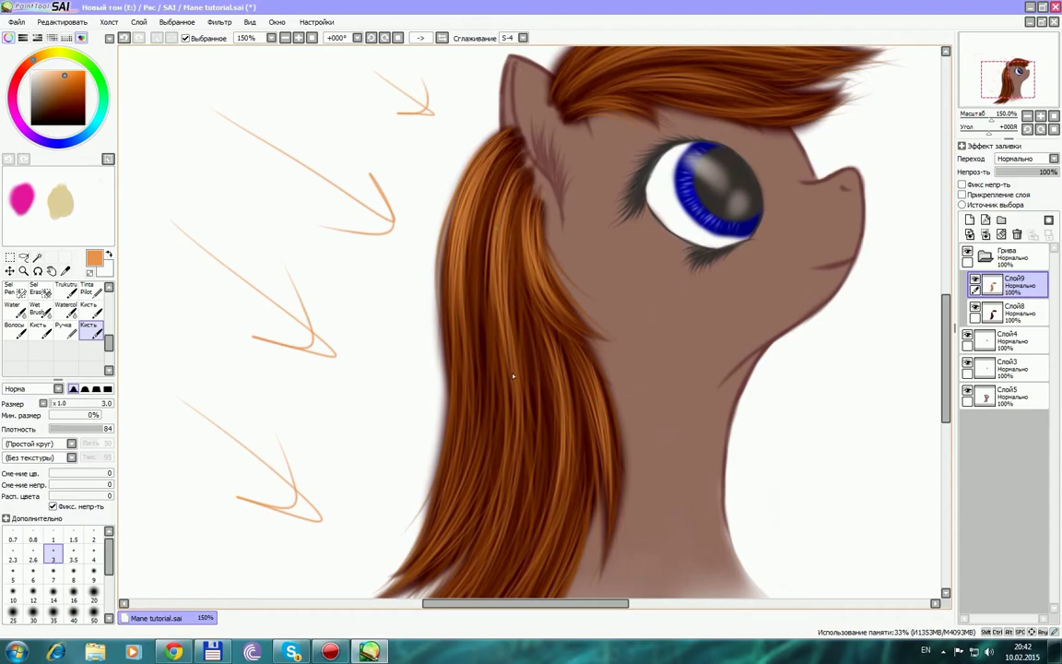
Add highlight hairs to the back mane's upper outer edge and to the strands beside the cheek.
drag(543, 348, 563, 335)
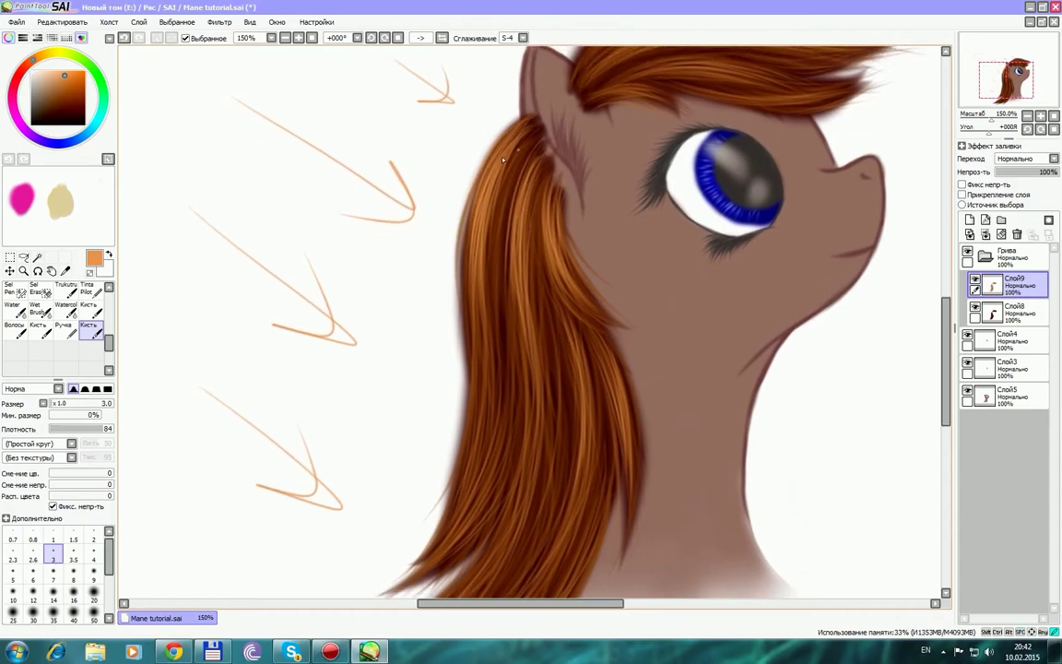
drag(531, 137, 474, 276)
drag(478, 214, 468, 298)
drag(463, 253, 461, 317)
drag(576, 380, 588, 289)
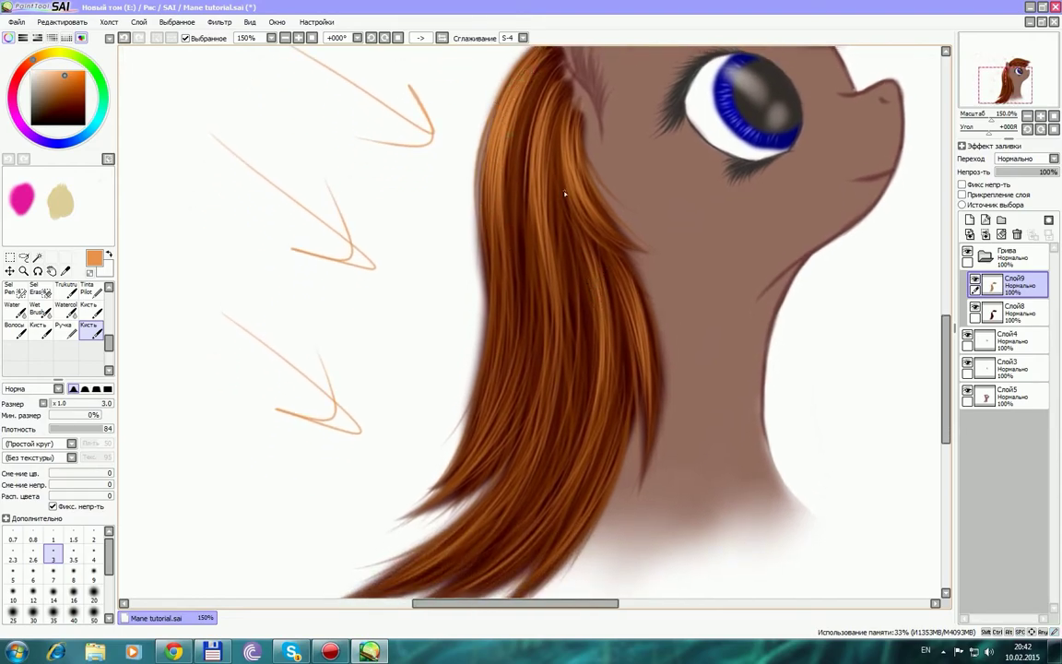
mouse_move(547, 120)
mouse_down()
mouse_move(542, 199)
mouse_move(550, 192)
mouse_up()
drag(553, 147, 550, 217)
drag(569, 105, 603, 192)
Paint long light orange hairs on the neck-side locks of the back mane, replacing one unsatisfactory stroke.
mouse_move(624, 277)
mouse_down()
mouse_move(659, 371)
mouse_move(649, 388)
mouse_up()
drag(599, 273, 608, 406)
drag(595, 247, 594, 439)
drag(614, 355, 602, 442)
drag(603, 318, 611, 407)
key(ctrl+z)
mouse_move(592, 253)
mouse_down()
mouse_move(582, 481)
mouse_move(527, 539)
mouse_up()
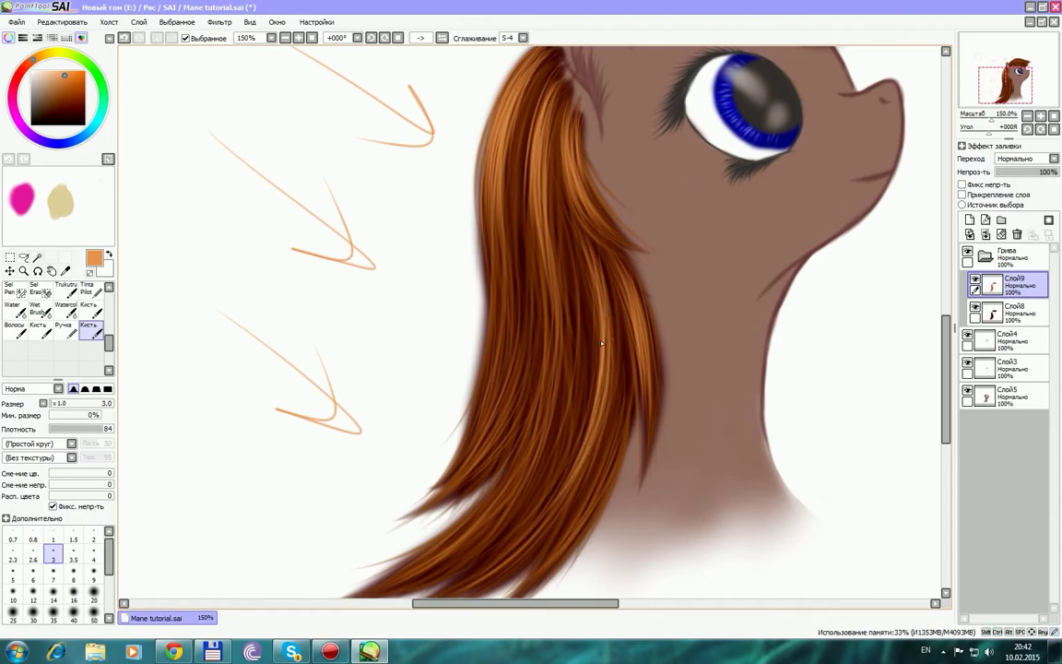
mouse_move(587, 277)
mouse_down()
mouse_move(556, 509)
mouse_move(532, 521)
mouse_up()
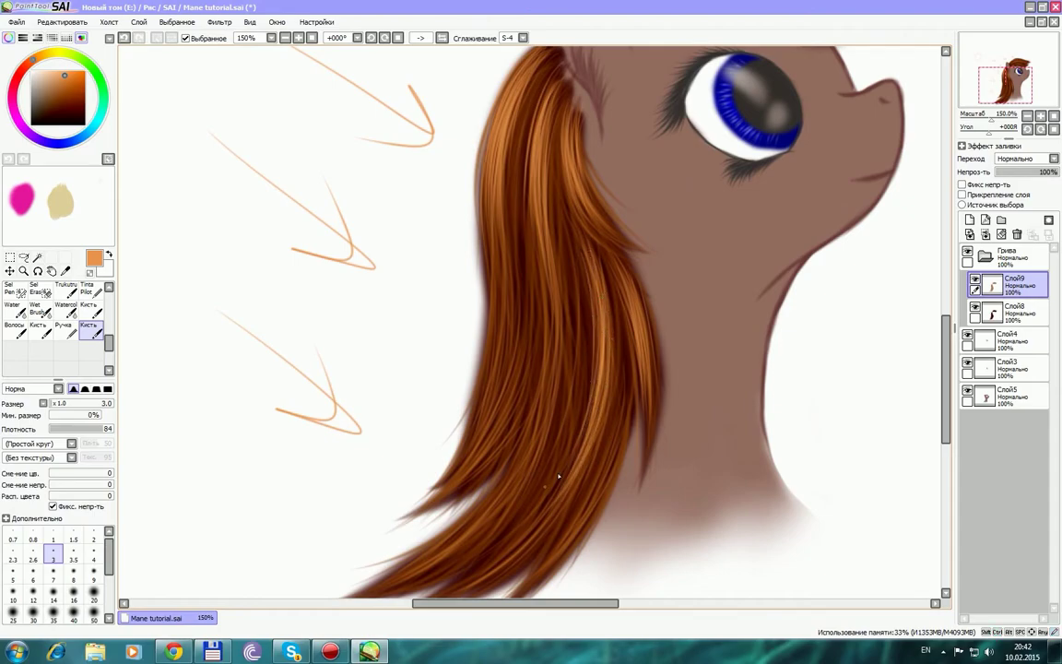
Paint highlight hairs on the lower neck-side strands of the back mane, where they sweep backward.
drag(623, 401, 590, 523)
drag(626, 427, 575, 552)
drag(636, 410, 588, 525)
drag(620, 455, 600, 500)
mouse_move(622, 433)
mouse_down()
mouse_move(587, 528)
mouse_move(609, 481)
mouse_move(611, 545)
mouse_up()
drag(559, 425, 536, 505)
Build up a group of short light orange hairs in the lower middle of the back mane.
drag(622, 448, 689, 332)
mouse_move(598, 366)
mouse_down()
mouse_move(559, 433)
mouse_move(567, 431)
mouse_move(564, 449)
mouse_move(555, 430)
mouse_move(555, 445)
mouse_up()
drag(594, 376, 556, 438)
drag(591, 389, 547, 456)
drag(587, 366, 519, 481)
mouse_move(604, 348)
mouse_down()
mouse_move(560, 454)
mouse_move(561, 444)
mouse_up()
drag(600, 392, 539, 477)
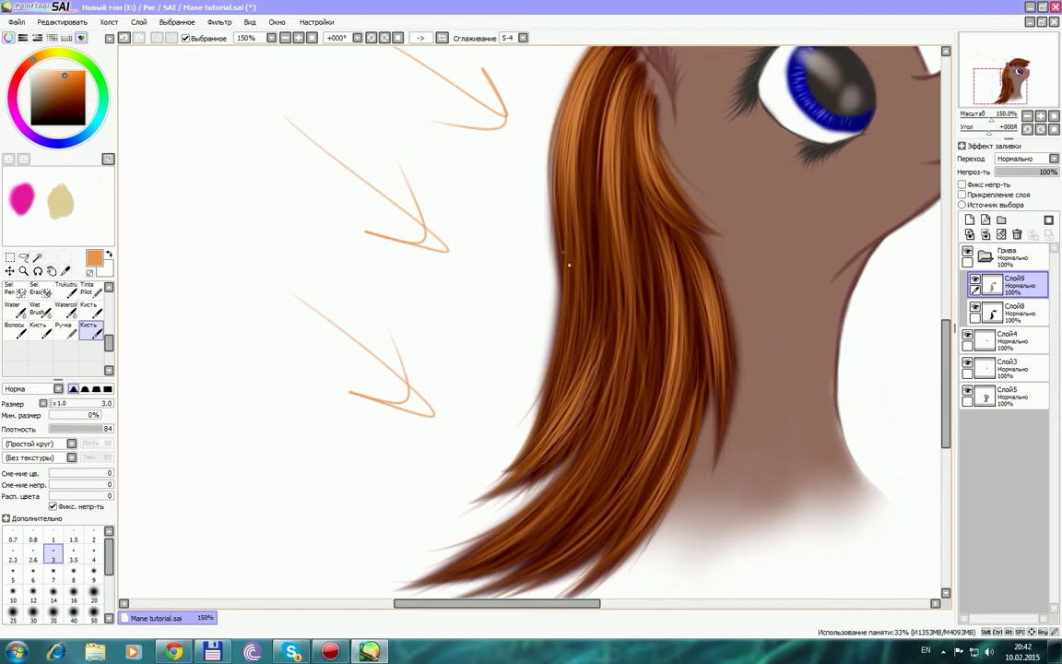
Highlight the back mane's lower outer lock and the strands under it with light orange hairs.
drag(572, 338, 522, 480)
drag(577, 358, 545, 429)
drag(560, 354, 548, 414)
mouse_move(633, 367)
mouse_down()
mouse_move(604, 437)
mouse_move(555, 510)
mouse_up()
drag(585, 446, 550, 511)
drag(522, 420, 412, 509)
drag(593, 476, 560, 500)
drag(612, 428, 560, 497)
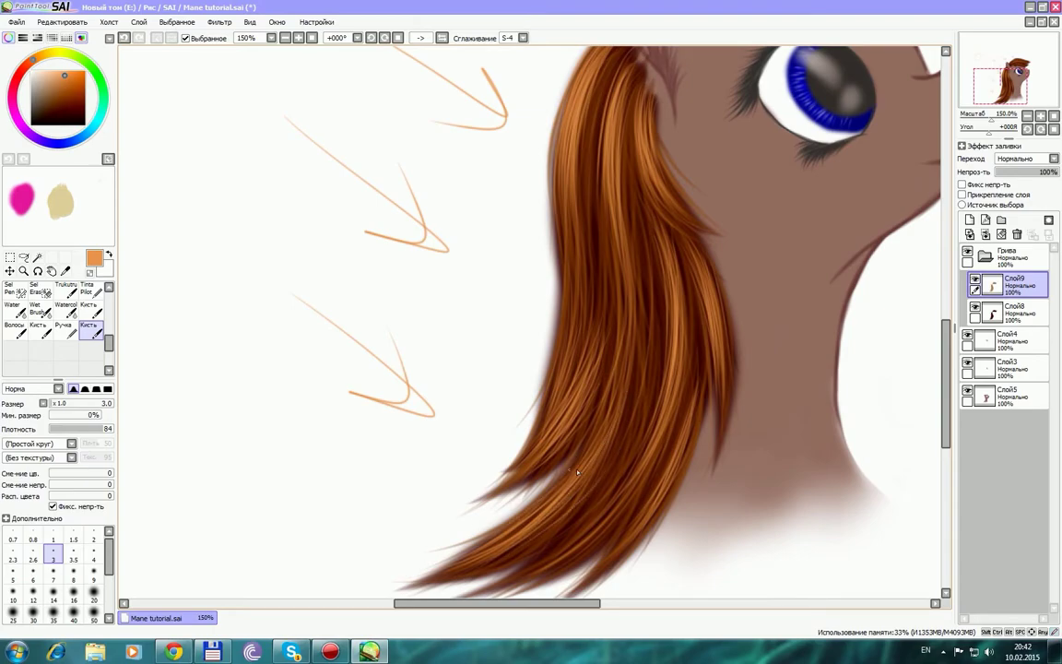
Add light orange hairs to the lowest strands of the back mane, toward their tips.
drag(642, 449, 538, 560)
drag(630, 484, 518, 566)
mouse_move(591, 526)
mouse_down()
mouse_move(537, 570)
mouse_move(524, 568)
mouse_up()
drag(631, 502, 590, 538)
Fill the lower back mane with more sweeping highlight hairs, extending them from its middle to the trailing tips.
mouse_move(665, 464)
mouse_down()
mouse_move(623, 453)
mouse_move(538, 555)
mouse_move(544, 383)
mouse_up()
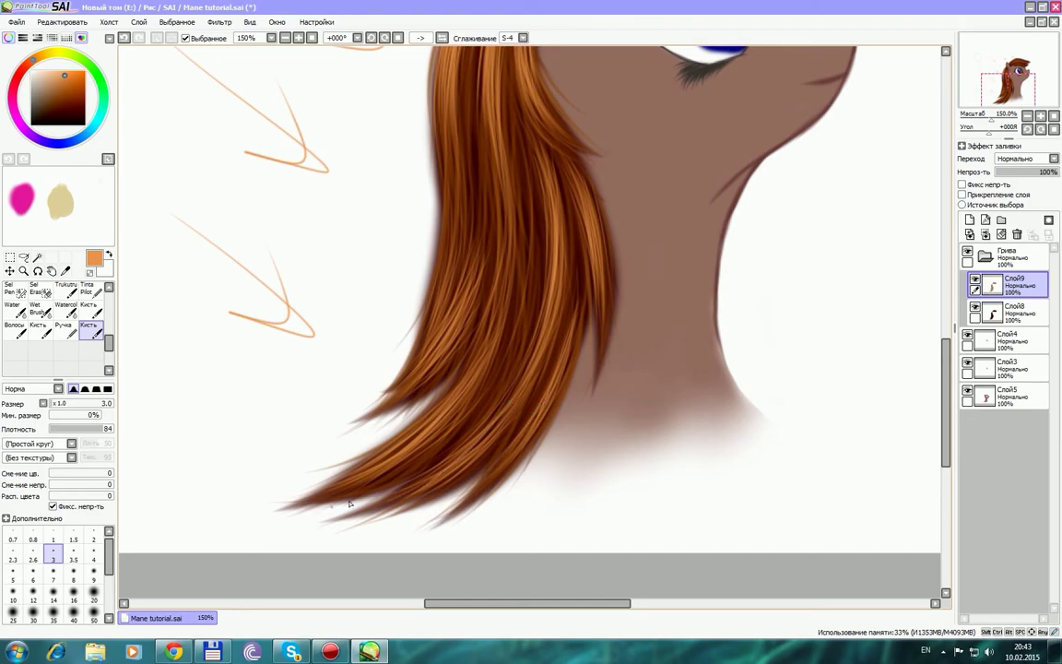
drag(523, 398, 556, 379)
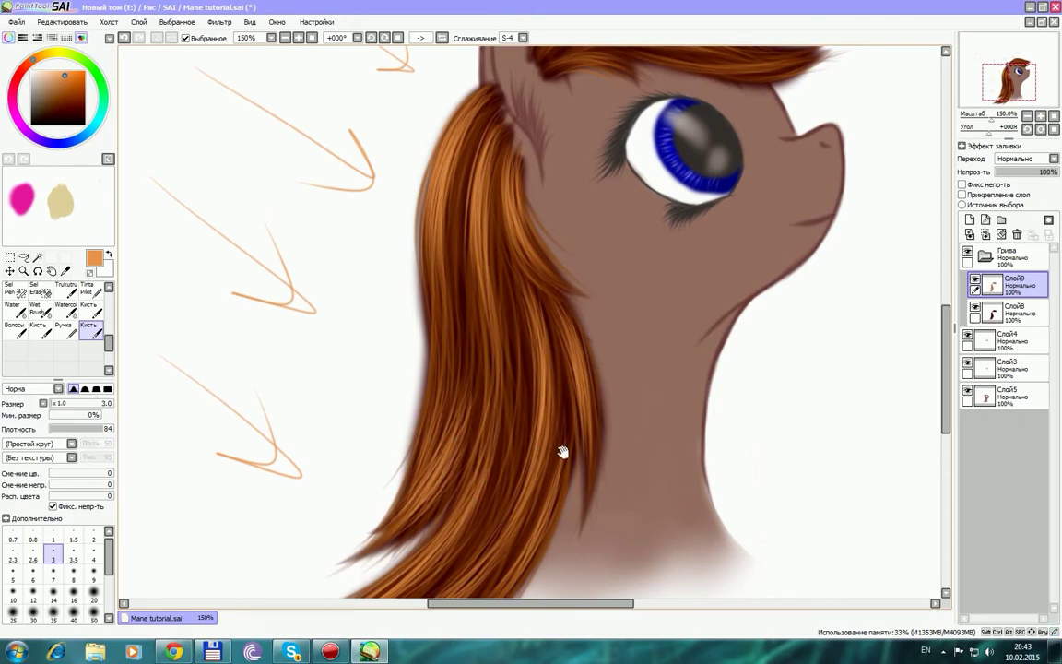
drag(561, 455, 593, 377)
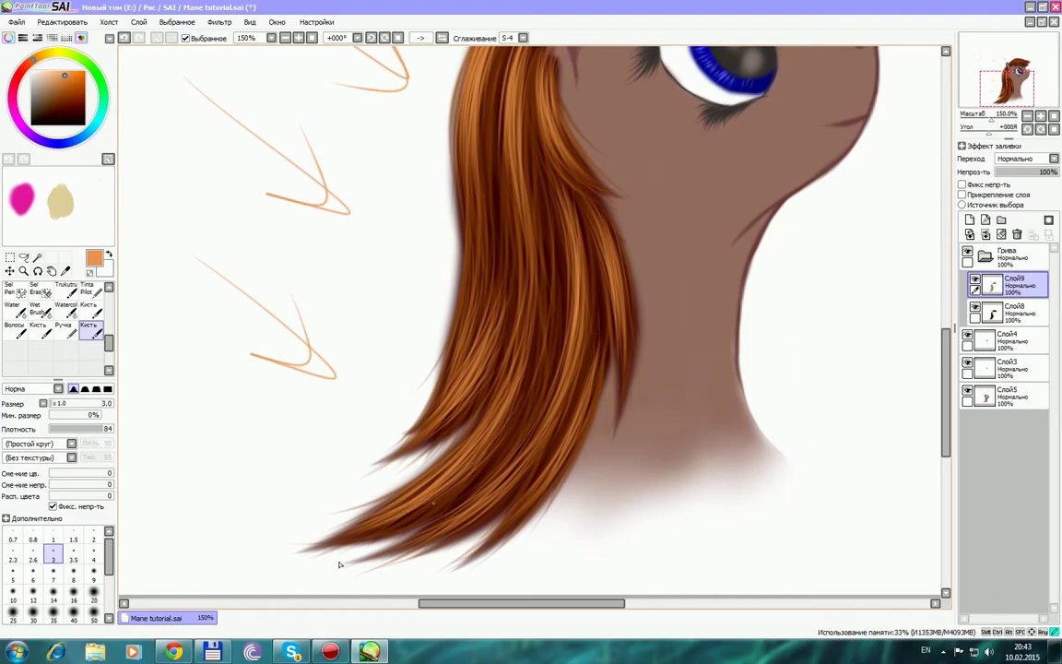
scroll(553, 442, up, 3)
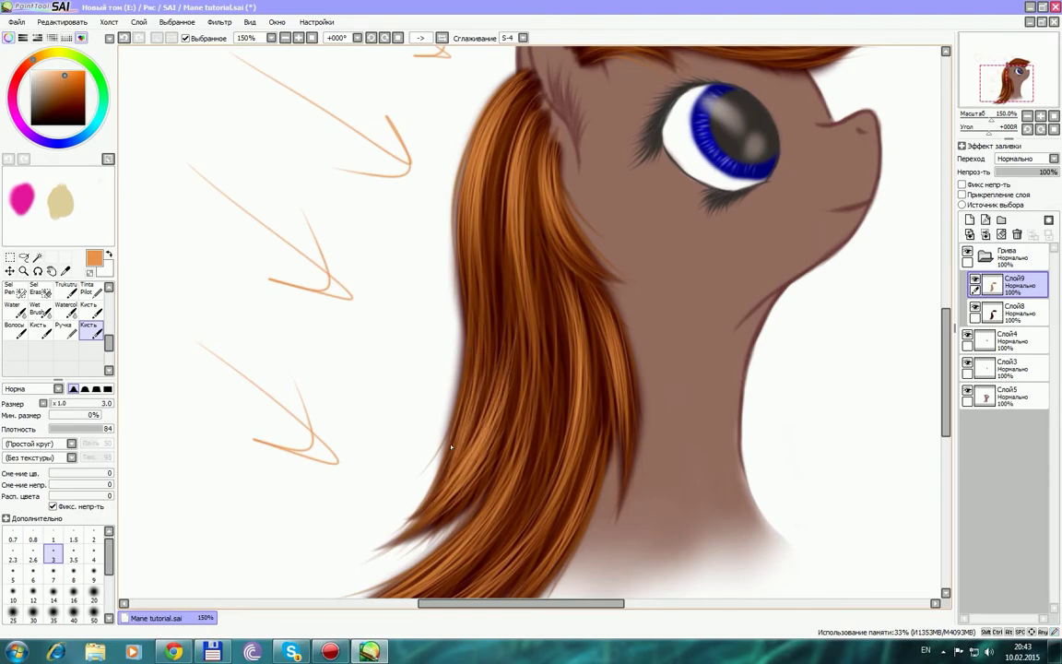
mouse_move(568, 411)
mouse_down()
mouse_move(591, 325)
mouse_move(518, 452)
mouse_up()
drag(560, 376, 508, 459)
drag(562, 388, 479, 498)
drag(556, 419, 464, 498)
drag(522, 469, 372, 541)
mouse_move(458, 512)
mouse_down()
mouse_move(391, 540)
mouse_move(357, 538)
mouse_up()
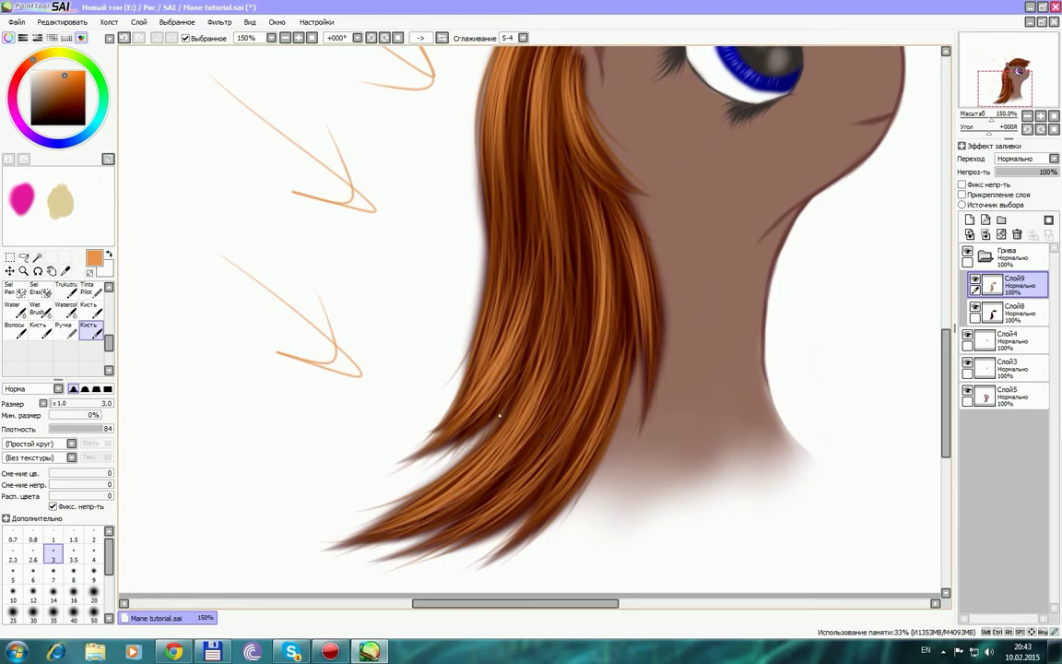
Refine the trailing tips at the very end of the back mane with short highlight hairs.
drag(465, 453, 423, 492)
drag(439, 556, 530, 508)
drag(472, 549, 540, 494)
drag(528, 536, 545, 516)
drag(489, 555, 560, 502)
Add light orange hairs to the pointed lock lying against the neck, redoing one stroke.
mouse_move(632, 363)
mouse_down()
mouse_move(616, 400)
mouse_move(619, 457)
mouse_up()
mouse_move(634, 326)
mouse_down()
mouse_move(643, 424)
mouse_move(626, 468)
mouse_up()
key(ctrl+z)
drag(634, 342, 633, 448)
drag(628, 388, 623, 463)
drag(616, 372, 611, 420)
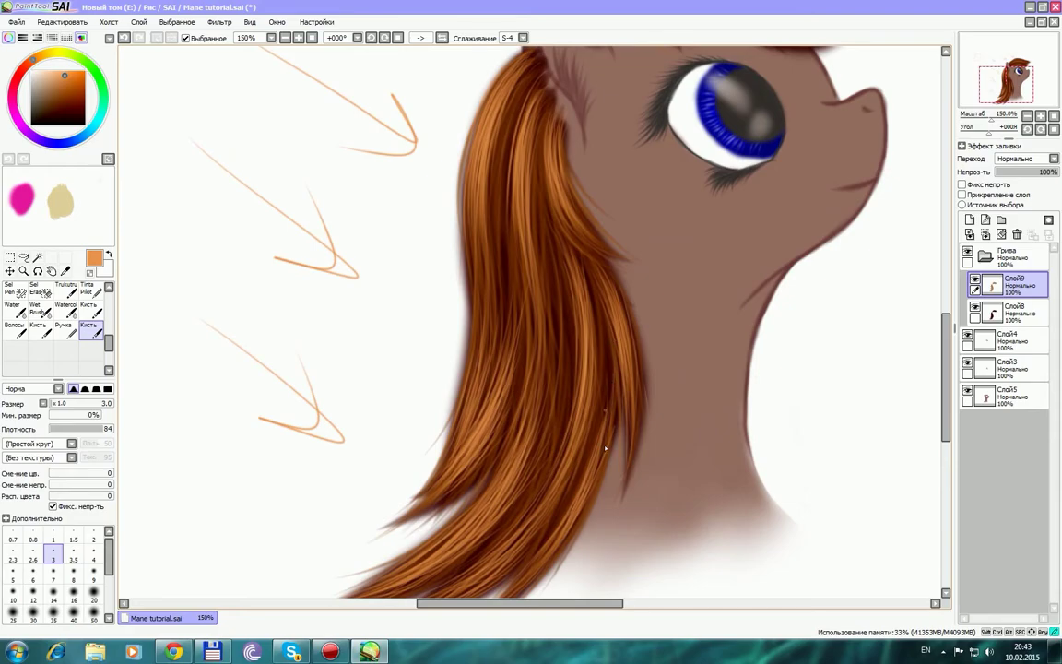
drag(527, 412, 499, 467)
Flip the canvas view horizontally and rotate it to -101° to work on the forelock.
drag(679, 360, 657, 452)
drag(694, 312, 650, 468)
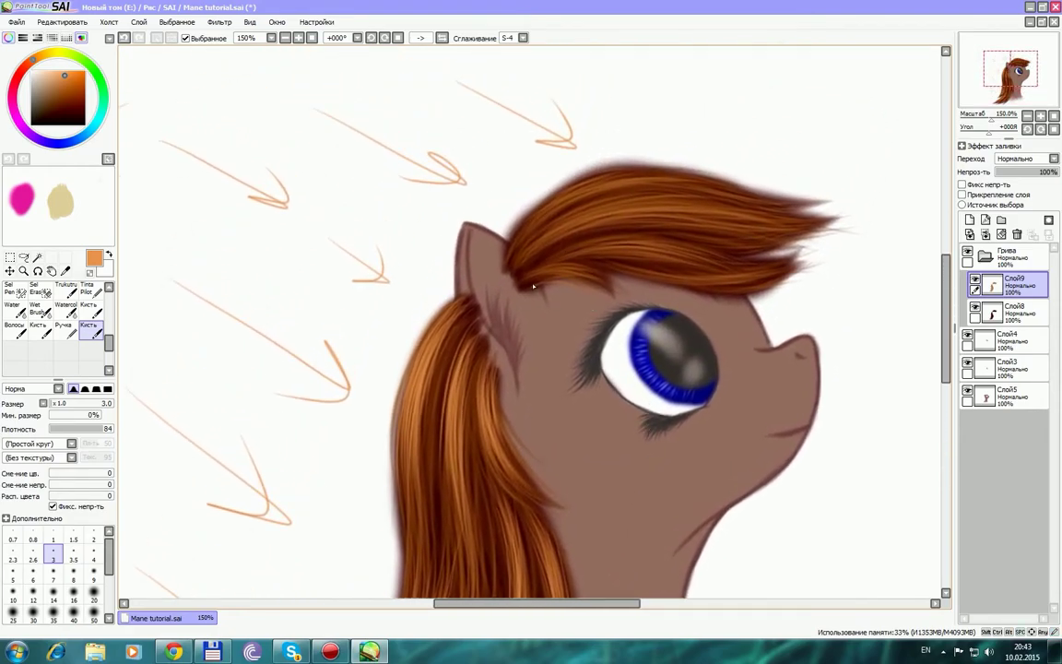
click(420, 37)
drag(359, 281, 485, 289)
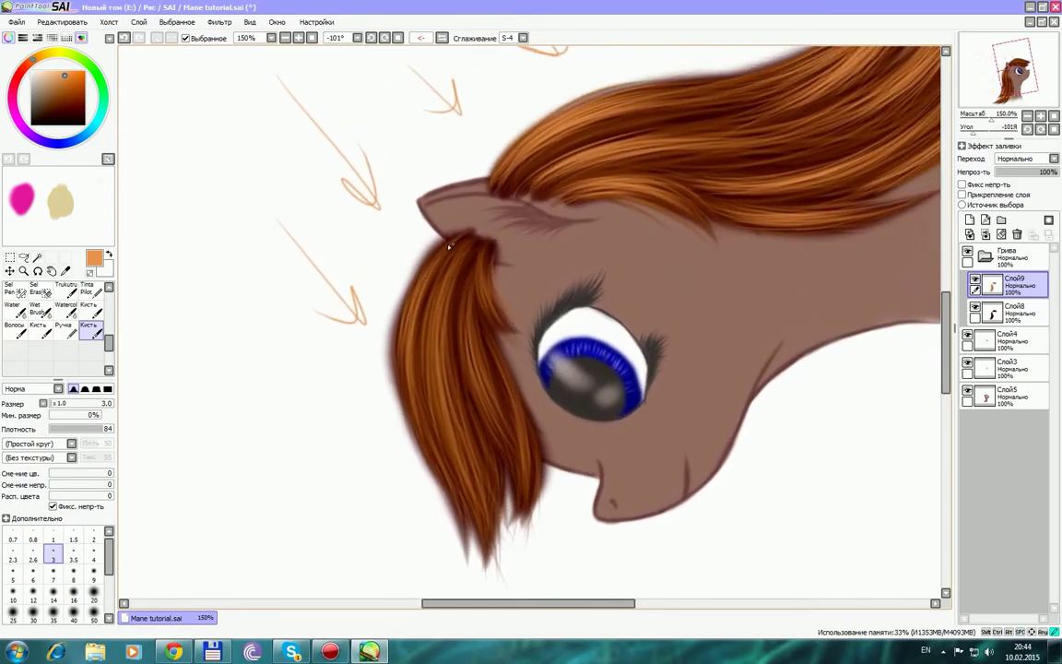
Paint long light orange highlight hairs from the forelock's root along its outer, sun-facing curve.
drag(447, 251, 405, 372)
mouse_move(430, 282)
mouse_down()
mouse_move(415, 379)
mouse_move(446, 447)
mouse_up()
drag(450, 252, 415, 387)
drag(425, 295, 427, 488)
drag(417, 336, 415, 410)
drag(418, 283, 396, 390)
drag(413, 326, 417, 391)
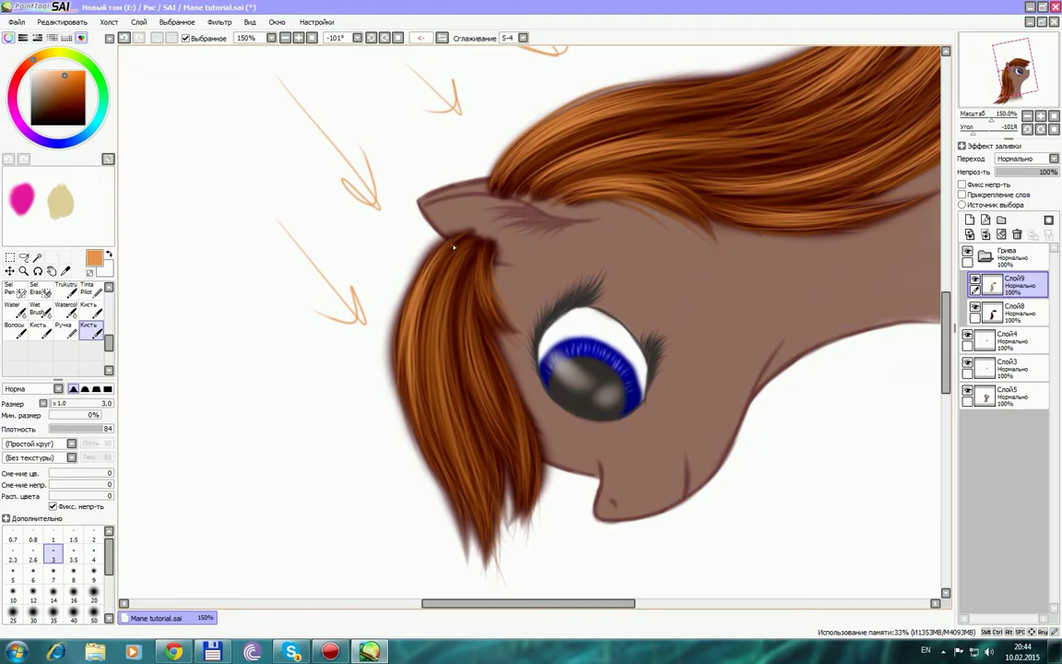
Add more highlight hairs to the forelock's outer edge and around its root beside the ear.
drag(438, 271, 398, 387)
mouse_move(453, 284)
mouse_down()
mouse_move(462, 422)
mouse_move(474, 419)
mouse_move(458, 464)
mouse_up()
mouse_move(394, 354)
mouse_down()
mouse_move(398, 245)
mouse_move(390, 286)
mouse_up()
mouse_move(405, 380)
mouse_down()
mouse_move(397, 293)
mouse_move(421, 349)
mouse_up()
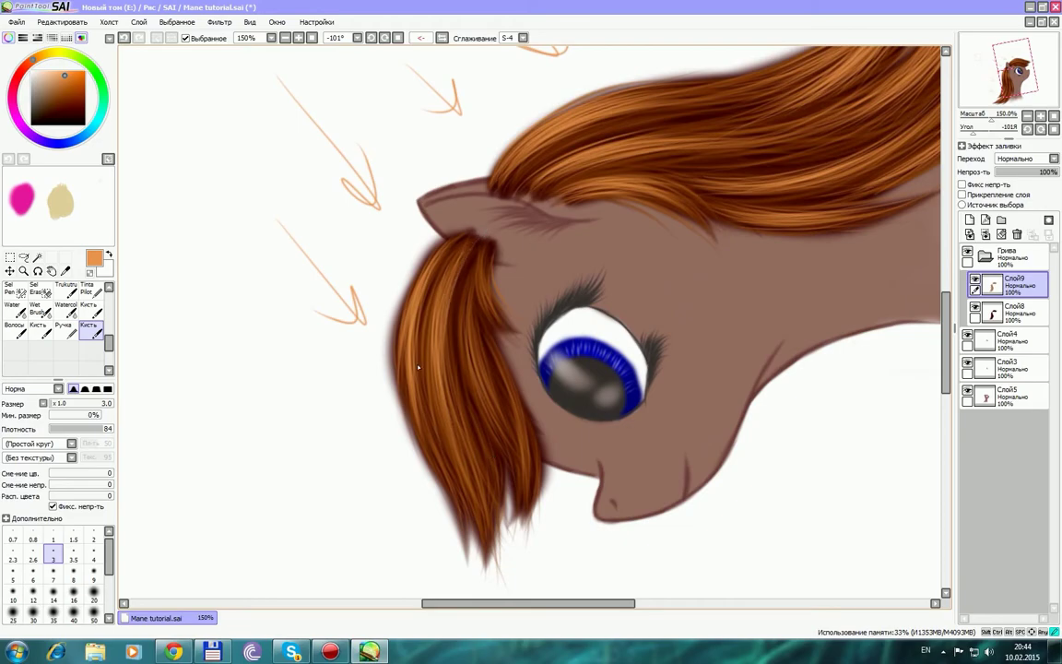
drag(468, 250, 446, 341)
drag(489, 246, 481, 262)
Paint light orange hairs on the forelock's inner strands near the eye, undoing one stray stroke.
mouse_move(493, 343)
mouse_down()
mouse_move(524, 430)
mouse_move(518, 420)
mouse_up()
drag(472, 326, 493, 420)
mouse_move(468, 354)
mouse_down()
mouse_move(481, 390)
mouse_move(524, 439)
mouse_up()
drag(473, 386, 451, 312)
mouse_move(486, 417)
mouse_down()
mouse_move(471, 360)
mouse_move(471, 374)
mouse_up()
key(ctrl+z)
drag(519, 422, 502, 372)
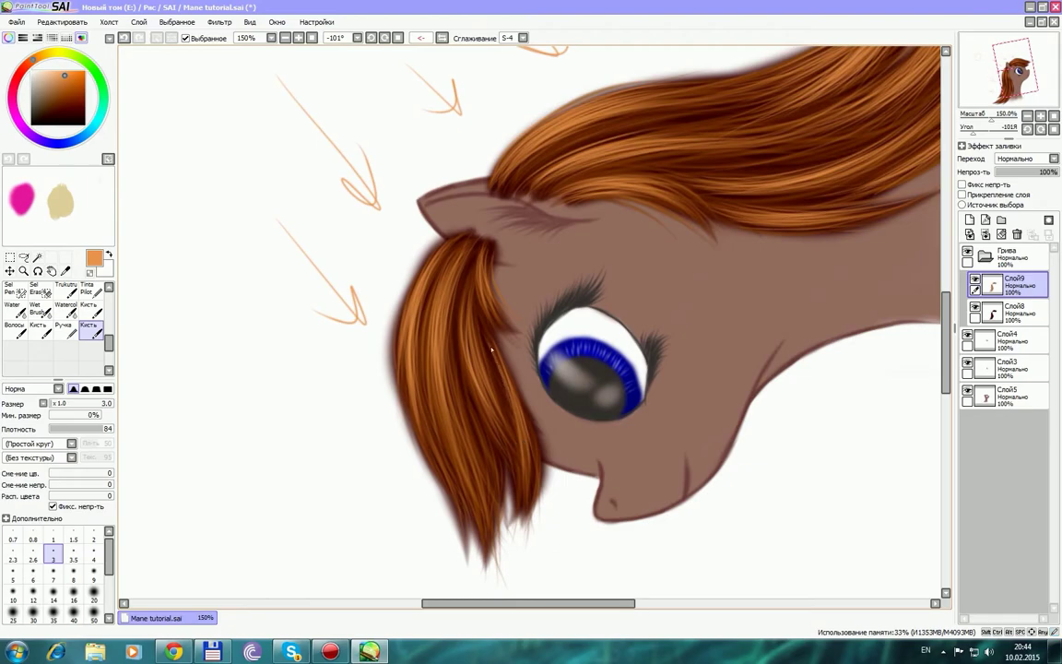
Extend the light orange highlight hairs toward the forelock's pointed tips.
drag(519, 528, 507, 422)
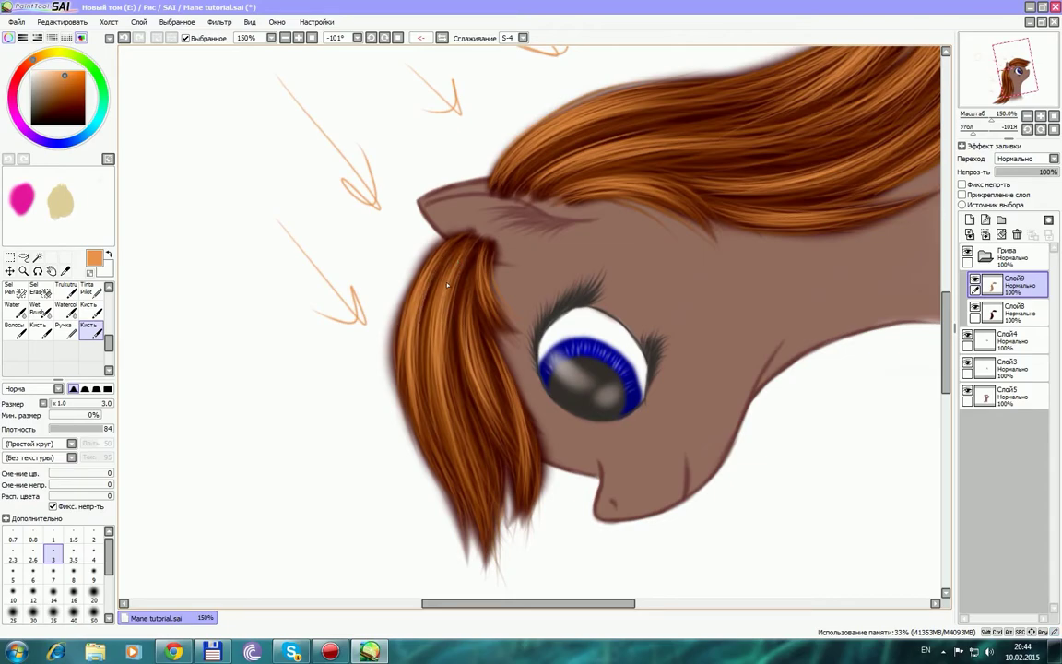
drag(421, 335, 466, 505)
drag(457, 450, 490, 523)
drag(465, 406, 487, 573)
drag(481, 490, 493, 535)
drag(452, 473, 461, 518)
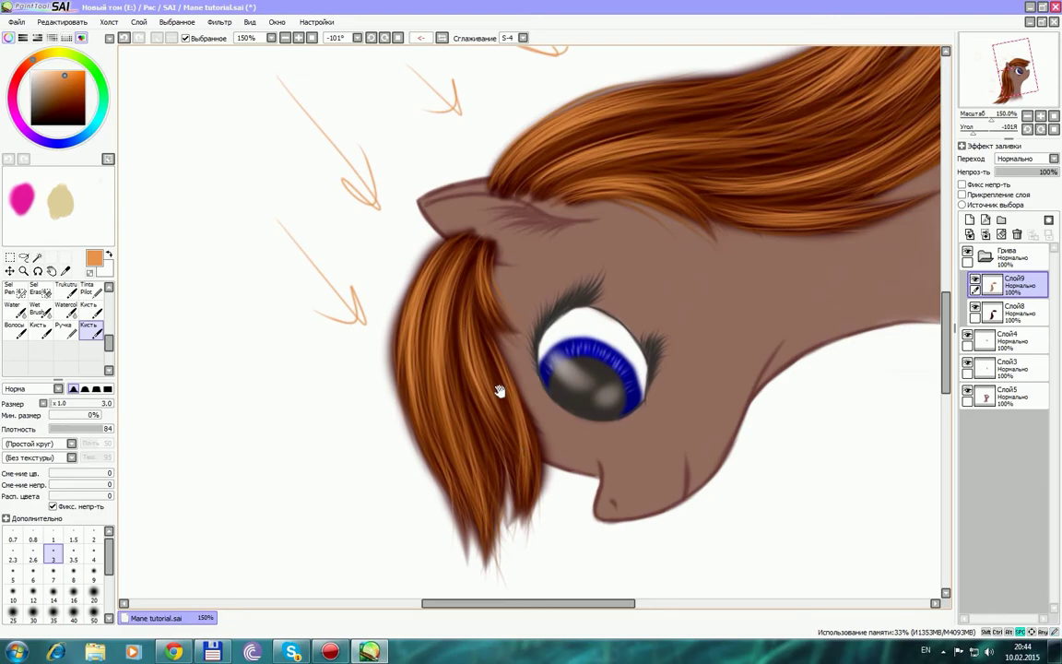
Undo the last forelock stroke, and return the canvas view to 0° rotation without the flip.
drag(498, 391, 539, 337)
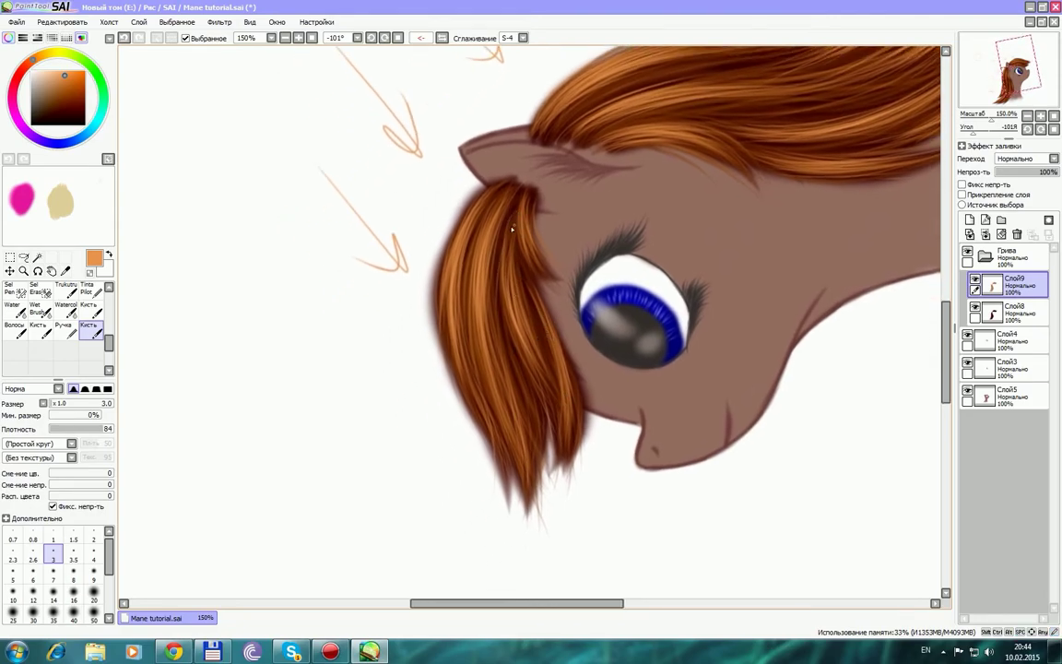
key(ctrl+z)
key(Home)
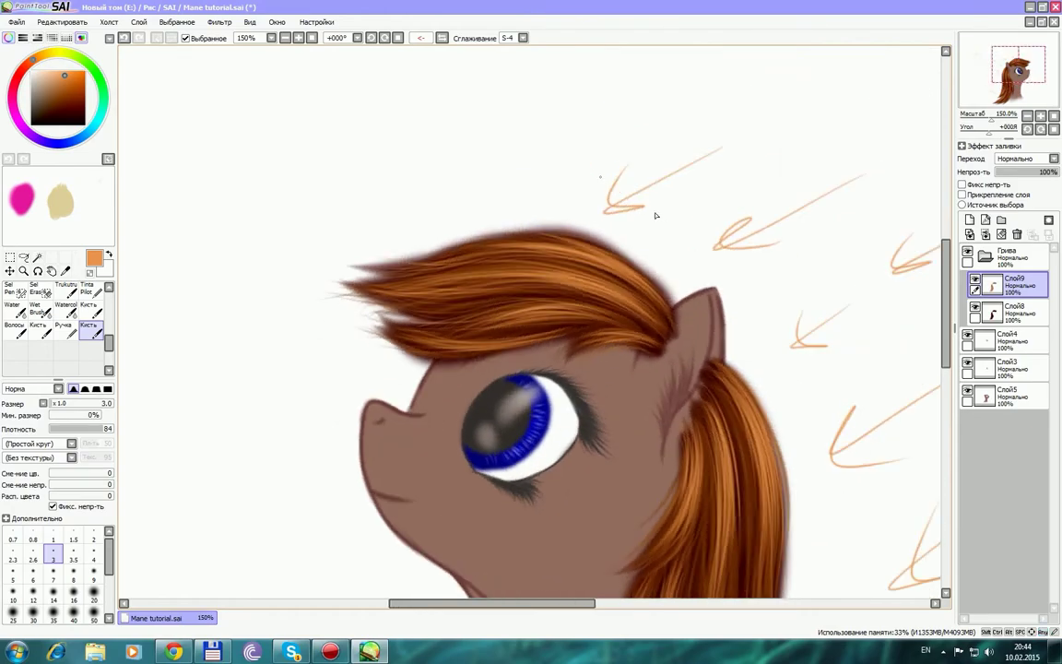
click(419, 38)
mouse_move(505, 287)
mouse_down()
mouse_move(639, 142)
mouse_move(701, 38)
mouse_move(679, 53)
mouse_move(614, 170)
mouse_up()
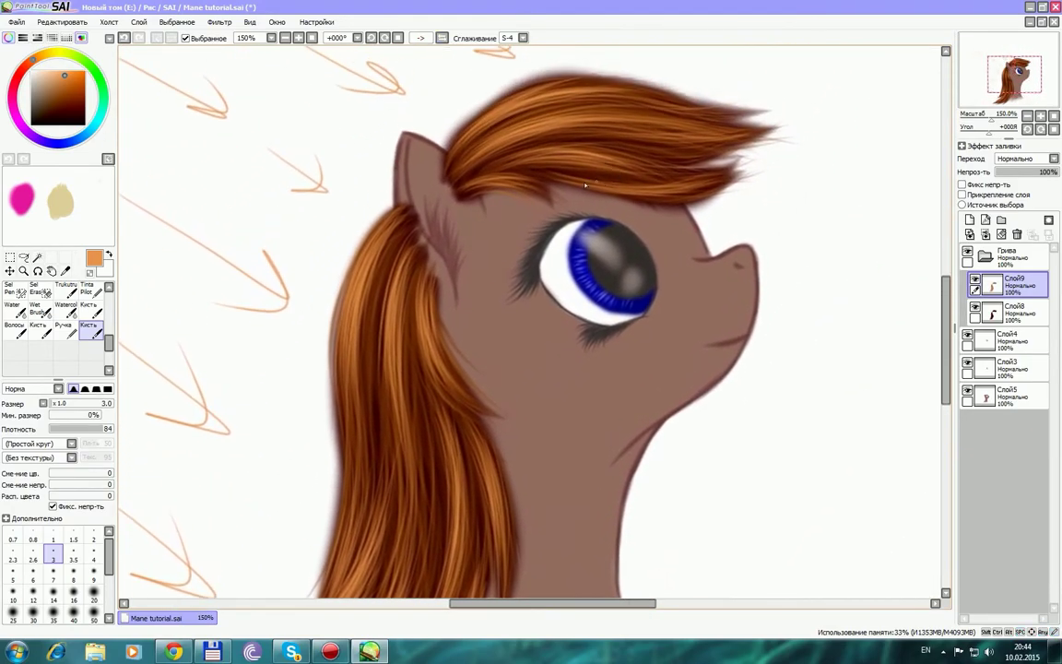
Pick a pale peach colour and set the brush to size 4 and density 99.
drag(66, 76, 66, 92)
mouse_move(390, 225)
mouse_down()
mouse_move(349, 318)
mouse_move(356, 302)
mouse_up()
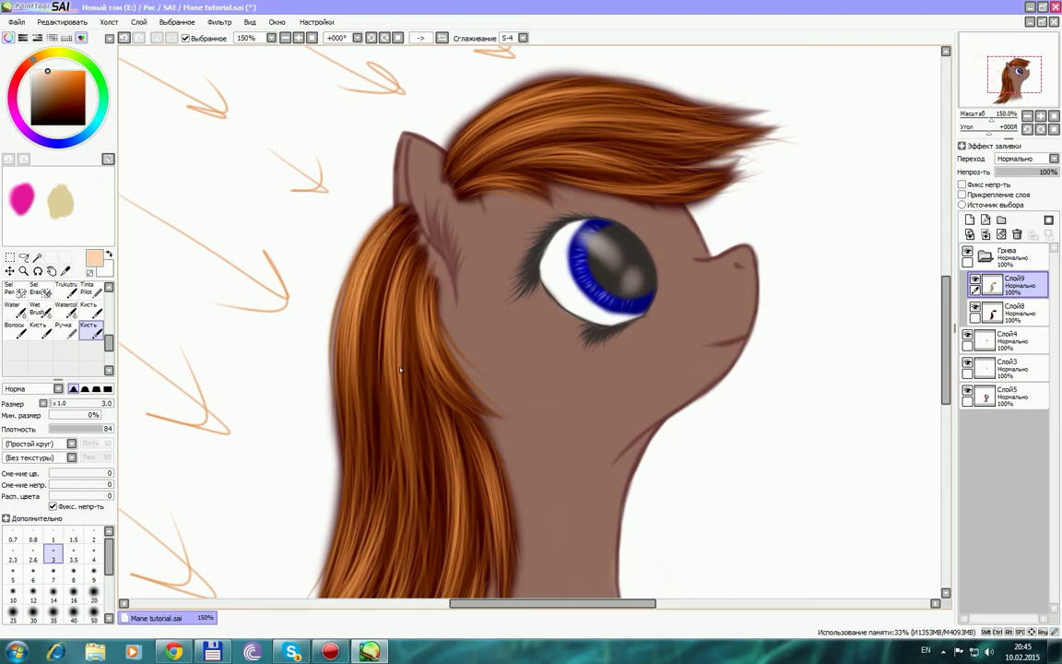
click(93, 553)
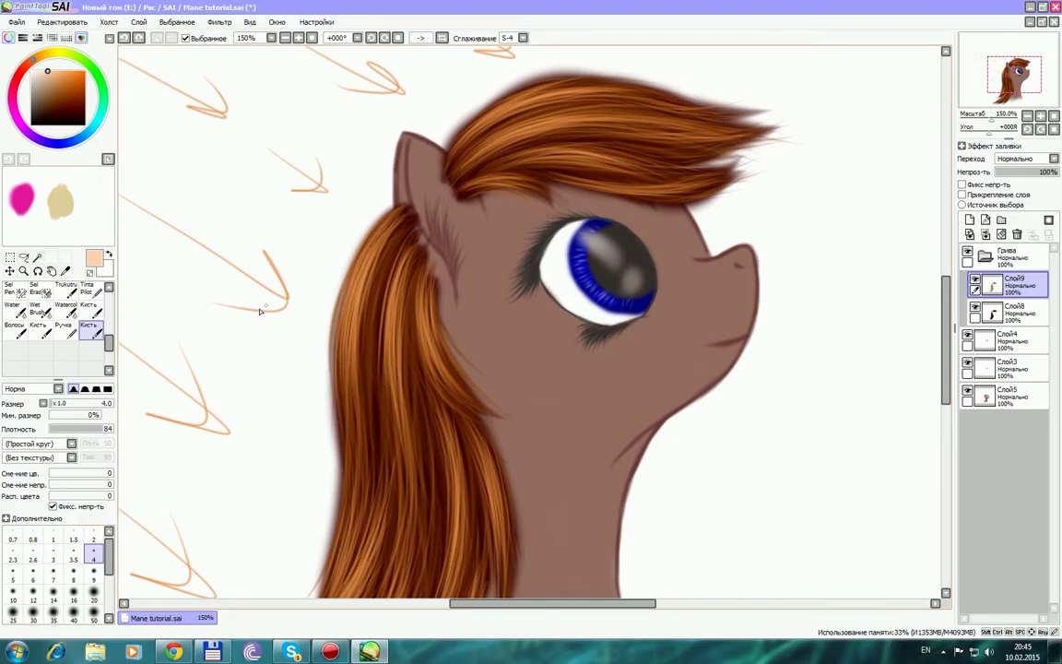
click(110, 429)
Try pale peach highlight hairs along the upper outer strands of the back mane below the ear.
mouse_move(377, 243)
mouse_down()
mouse_move(357, 272)
mouse_move(387, 291)
mouse_move(361, 260)
mouse_move(392, 360)
mouse_move(393, 225)
mouse_move(342, 351)
mouse_up()
drag(468, 362, 490, 312)
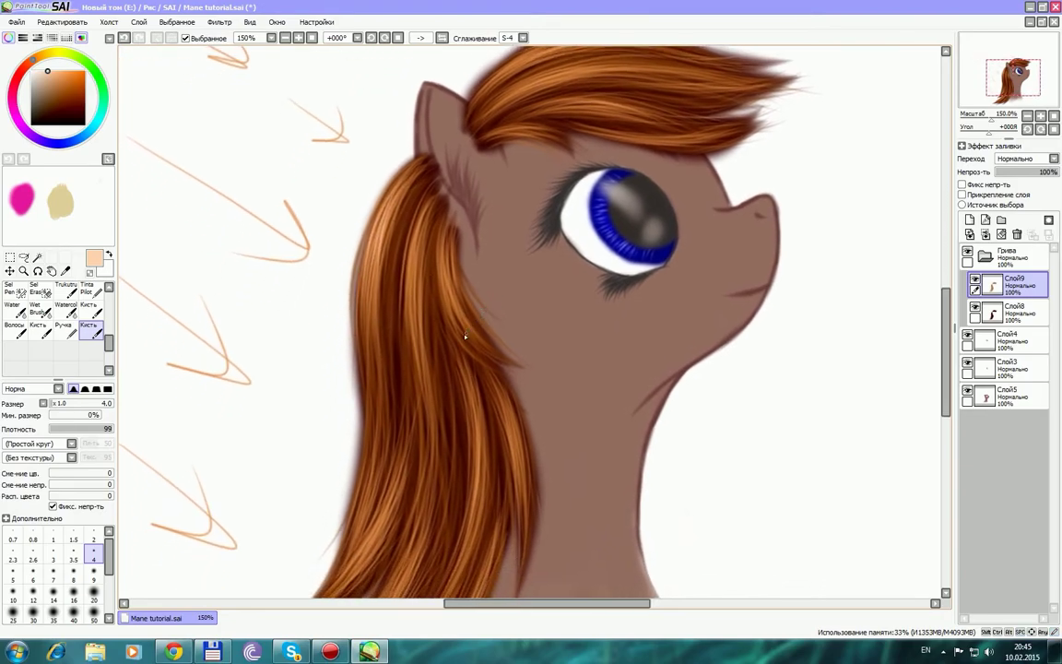
drag(361, 166, 333, 263)
drag(358, 162, 325, 264)
drag(414, 181, 380, 316)
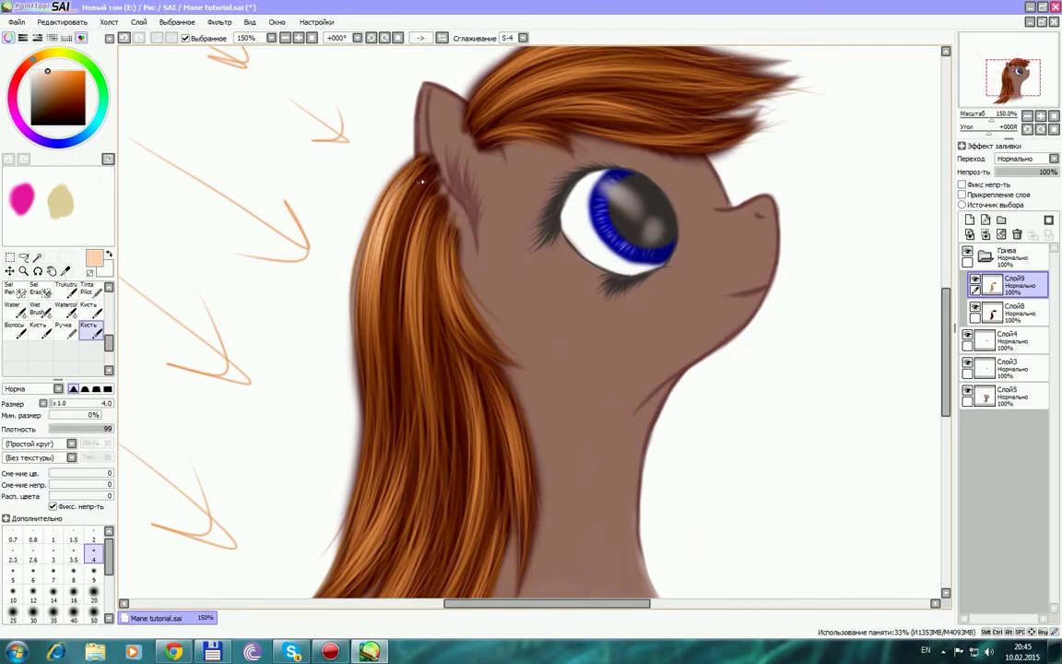
mouse_move(420, 185)
mouse_down()
mouse_move(401, 267)
mouse_move(404, 316)
mouse_up()
drag(365, 153, 309, 257)
drag(332, 210, 320, 278)
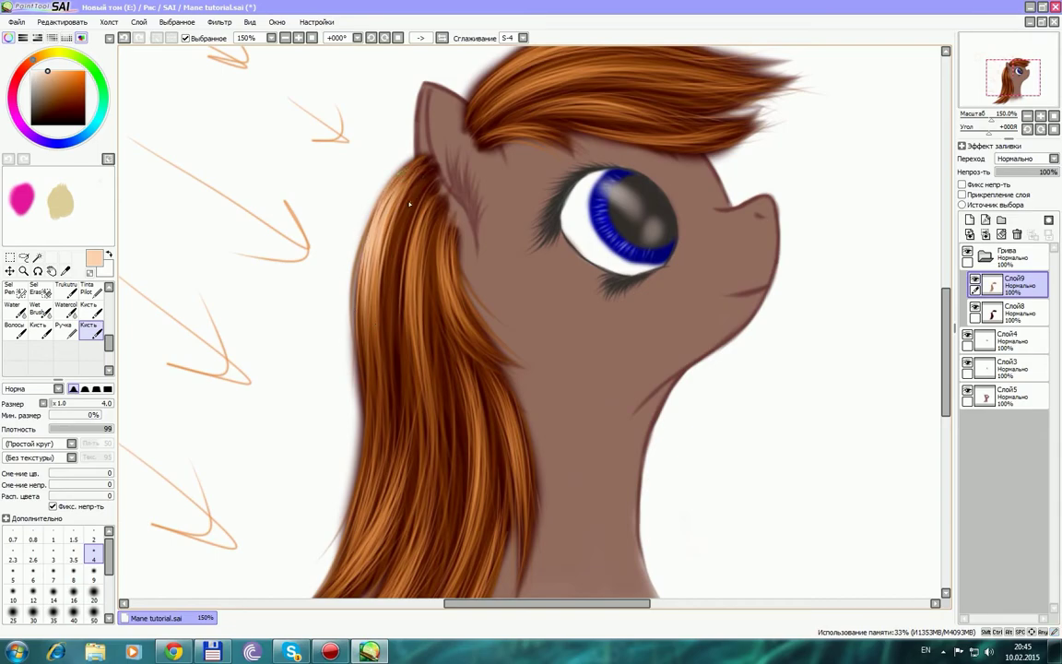
mouse_move(439, 197)
mouse_down()
mouse_move(417, 271)
mouse_move(420, 310)
mouse_move(419, 297)
mouse_up()
drag(394, 164, 366, 258)
drag(372, 210, 362, 293)
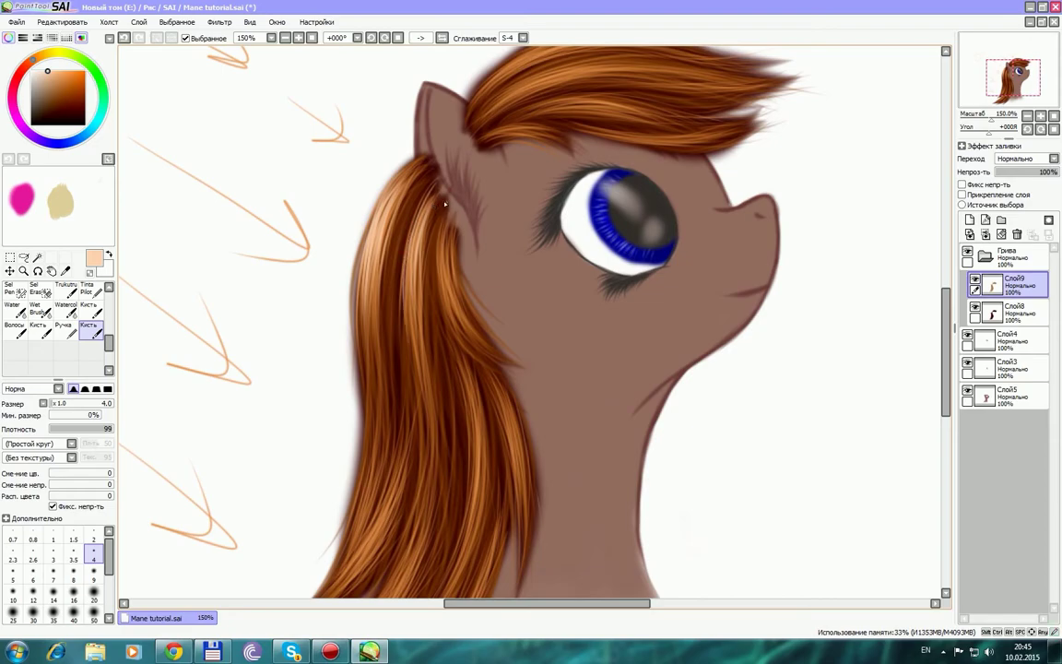
Try pale peach highlights on the back mane's cheek-side strands, and undo the pale strokes.
drag(448, 231, 470, 321)
drag(447, 261, 461, 324)
drag(447, 255, 453, 302)
drag(518, 464, 522, 505)
key(ctrl+z)
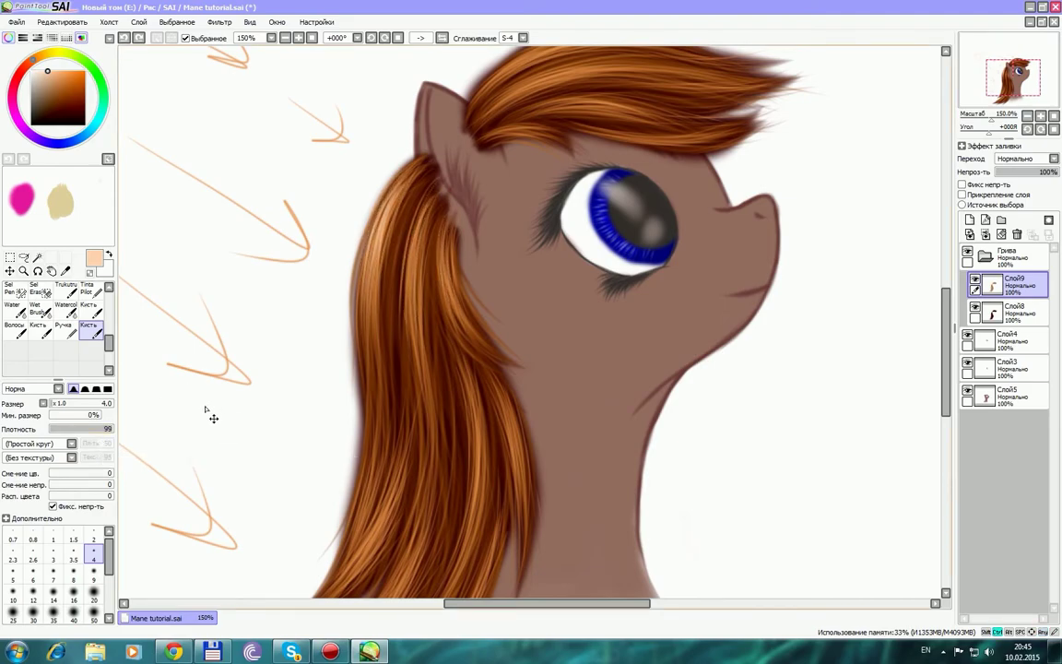
Try a highlight stroke on the upper back mane with brush size 7 and density 77, and undo it.
click(103, 430)
drag(103, 429, 100, 430)
click(52, 572)
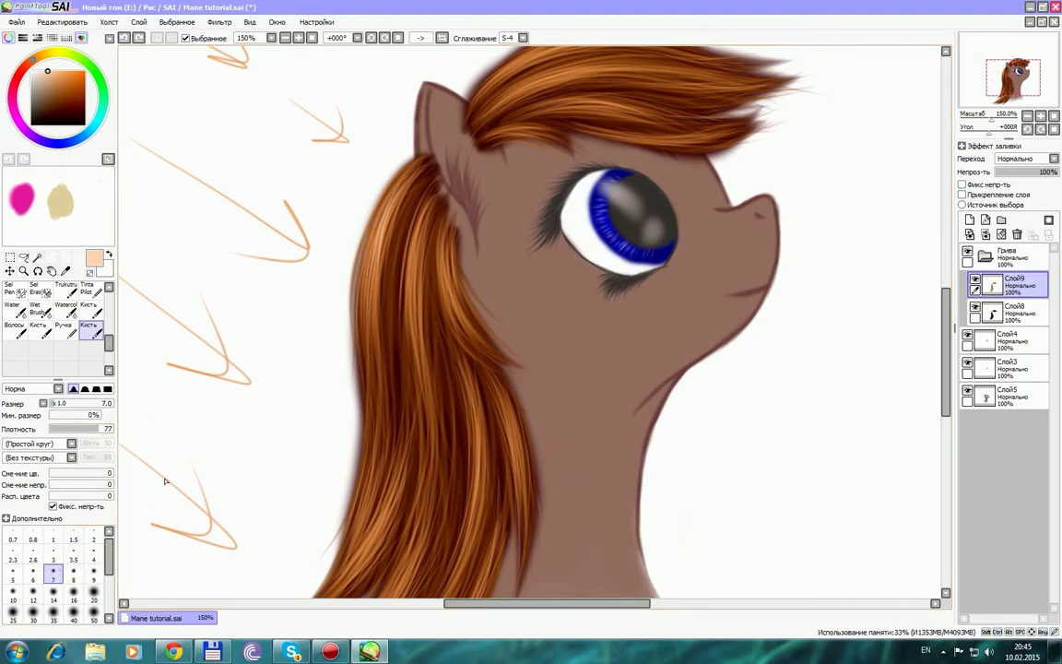
mouse_move(404, 184)
mouse_down()
mouse_move(383, 222)
mouse_move(389, 234)
mouse_move(371, 245)
mouse_up()
key(ctrl+z)
key(ctrl+z)
key(ctrl+z)
key(ctrl+z)
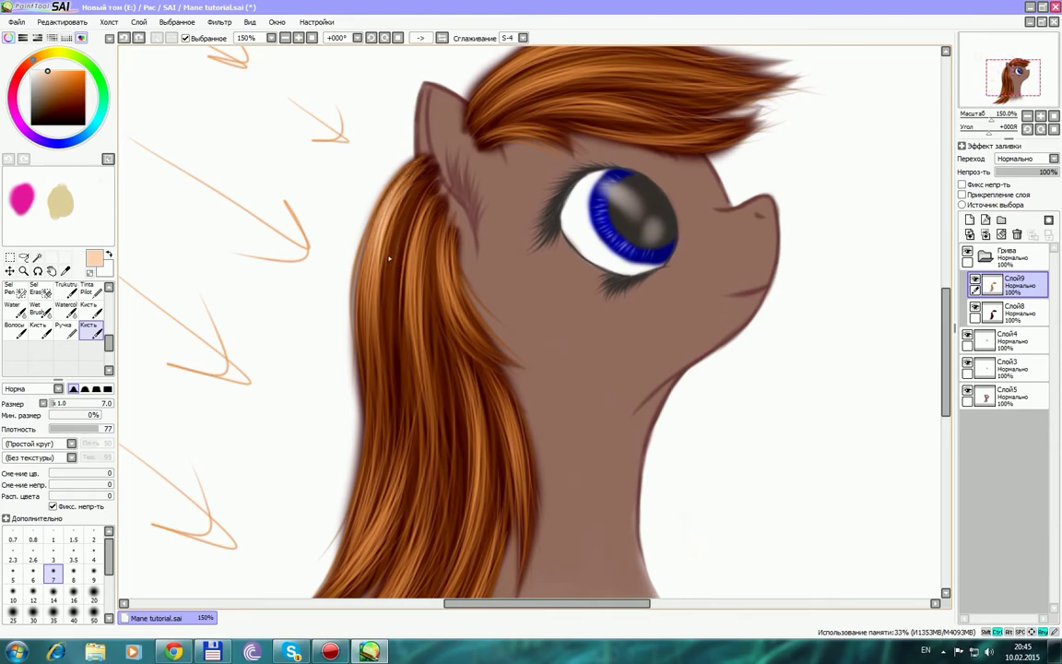
Set the brush to size 4 and density 69, and paint pale peach highlights on the upper outer back mane.
drag(89, 431, 94, 429)
click(97, 552)
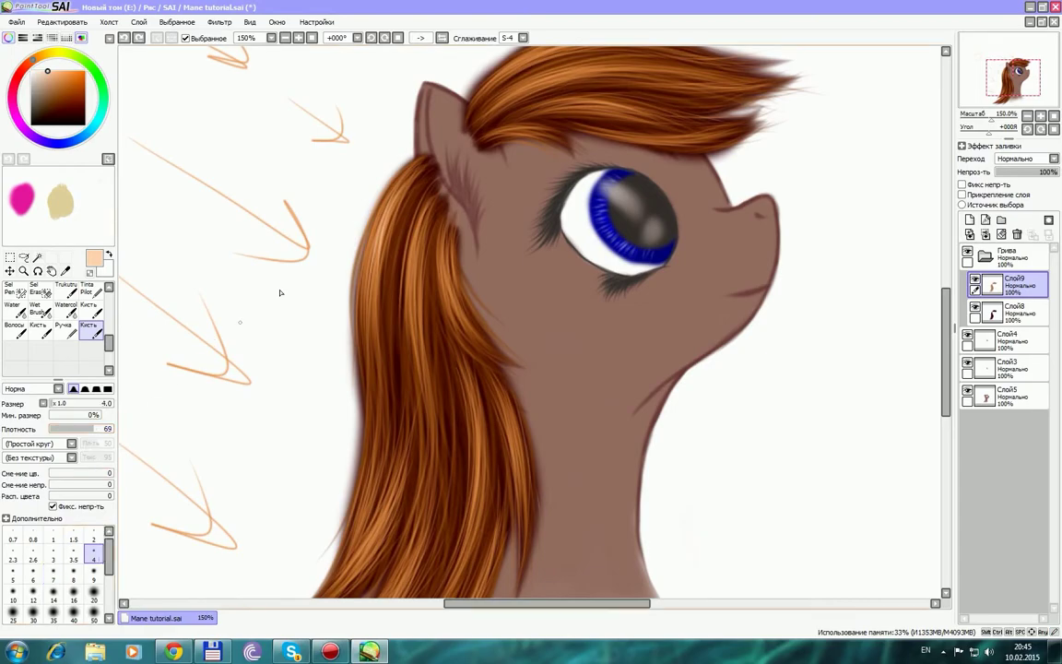
mouse_move(389, 194)
mouse_down()
mouse_move(399, 249)
mouse_move(414, 176)
mouse_move(392, 300)
mouse_move(397, 181)
mouse_move(406, 227)
mouse_move(376, 205)
mouse_move(402, 234)
mouse_move(355, 251)
mouse_move(418, 197)
mouse_move(355, 306)
mouse_up()
drag(380, 193, 361, 273)
mouse_move(392, 196)
mouse_down()
mouse_move(371, 291)
mouse_move(360, 295)
mouse_move(365, 282)
mouse_move(379, 292)
mouse_up()
drag(381, 241, 372, 323)
drag(396, 188, 366, 287)
drag(379, 241, 364, 323)
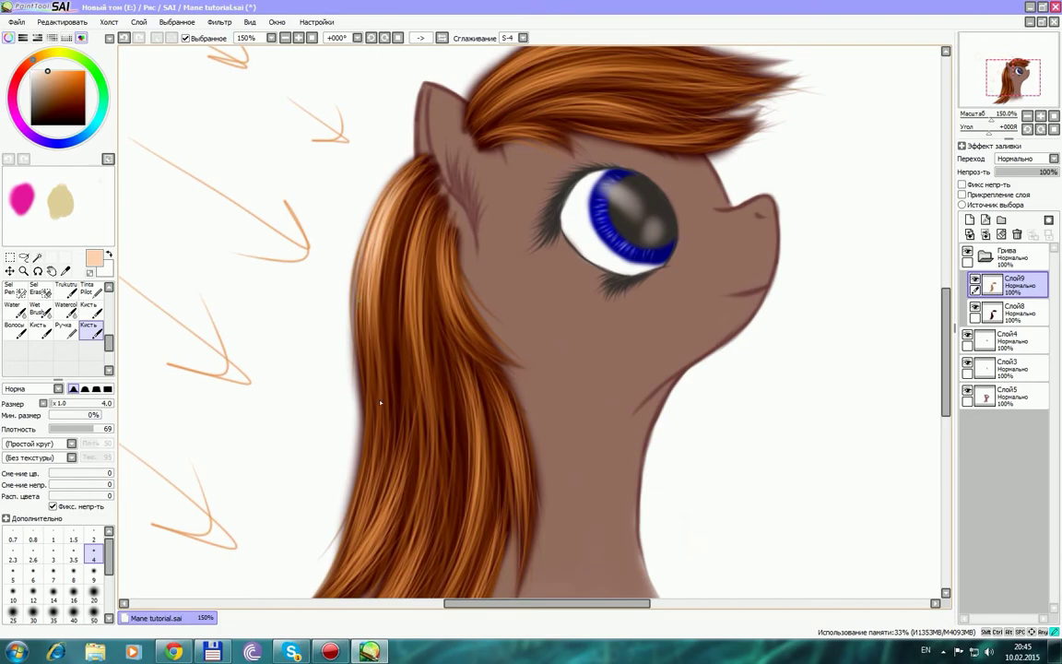
Strengthen the highlights at the crown of the back mane and add fine hairs on the strands nearest the cheek.
drag(376, 164, 343, 272)
drag(354, 195, 347, 226)
mouse_move(385, 192)
mouse_down()
mouse_move(369, 276)
mouse_move(370, 257)
mouse_move(379, 265)
mouse_up()
drag(394, 173, 361, 281)
drag(371, 219, 363, 293)
drag(379, 222, 376, 264)
mouse_move(448, 227)
mouse_down()
mouse_move(483, 274)
mouse_move(464, 307)
mouse_up()
drag(453, 246, 459, 307)
Paint long peach highlight hairs down the back mane's middle strands and the lock lying against the neck.
scroll(541, 355, down, 3)
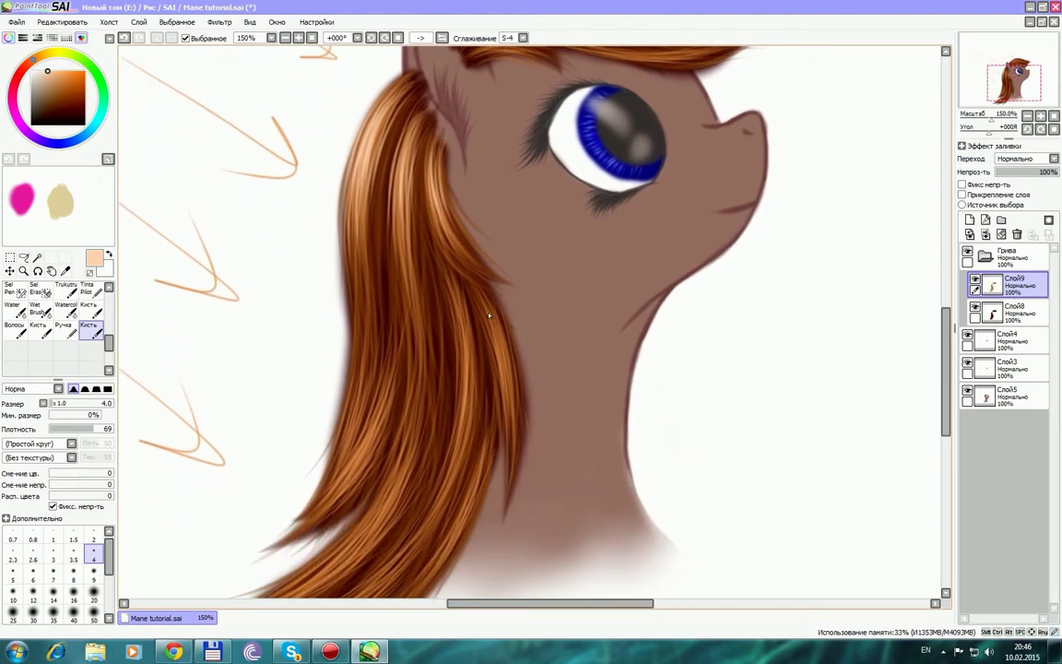
drag(512, 348, 500, 431)
drag(460, 303, 444, 393)
drag(428, 334, 411, 418)
drag(420, 279, 405, 397)
drag(422, 310, 403, 452)
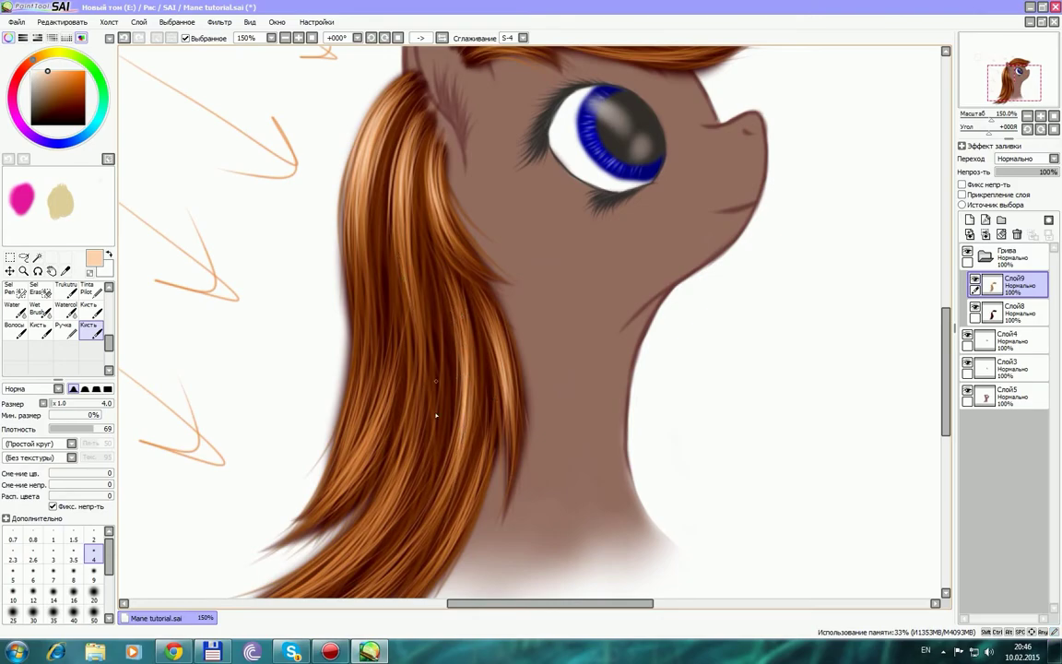
Add peach highlights to the lower outer lock of the back mane, curving toward its tip.
drag(376, 386, 321, 498)
drag(344, 458, 319, 491)
mouse_move(393, 375)
mouse_down()
mouse_move(336, 491)
mouse_move(350, 477)
mouse_up()
mouse_move(335, 391)
mouse_down()
mouse_move(297, 456)
mouse_move(277, 443)
mouse_up()
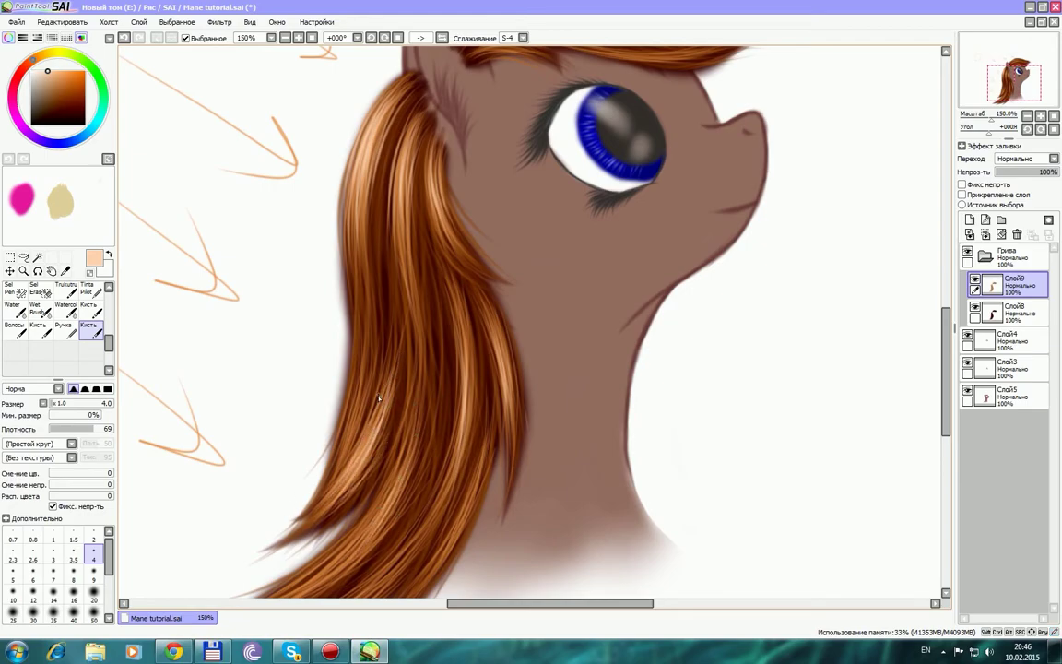
drag(325, 333, 298, 432)
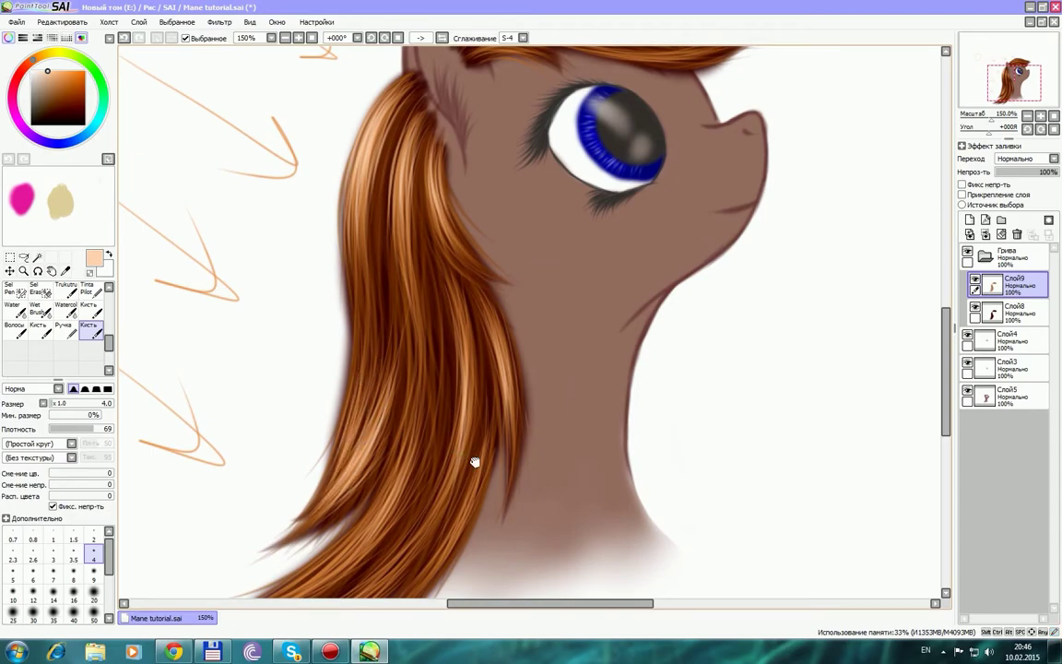
Paint peach highlight hairs along the bottom lock of the back mane toward its pointed ends.
scroll(478, 461, down, 3)
drag(422, 348, 370, 439)
drag(432, 325, 373, 433)
drag(440, 378, 361, 484)
drag(423, 427, 322, 500)
drag(385, 445, 344, 485)
drag(349, 435, 328, 453)
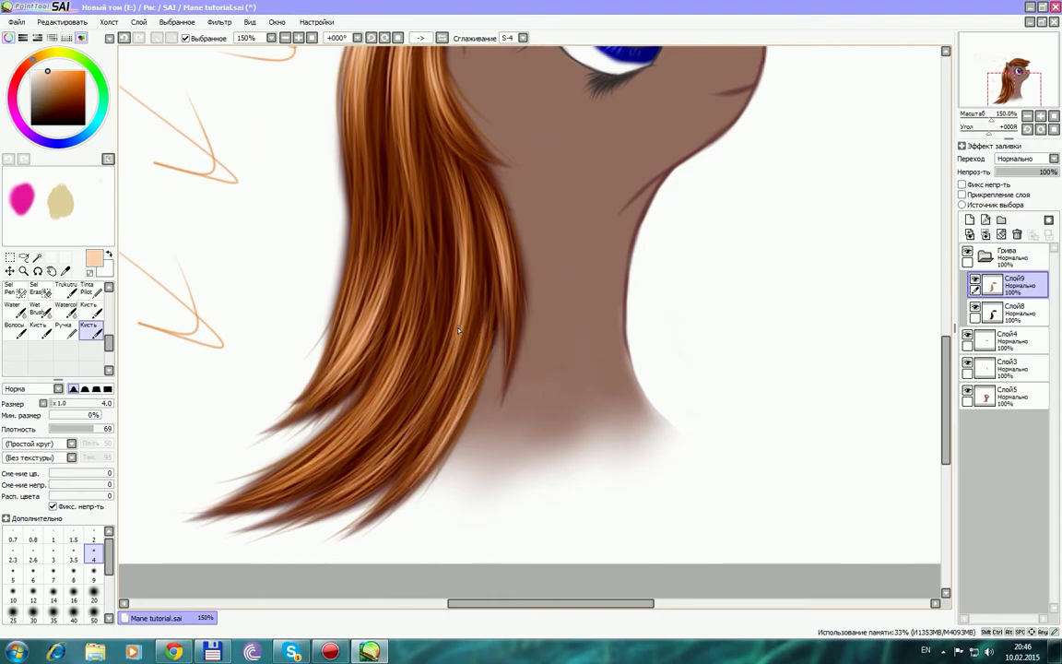
Layer more short highlight hairs over the lowest locks of the back mane to brighten their bends.
drag(352, 406, 295, 452)
drag(345, 357, 287, 417)
drag(355, 329, 335, 356)
drag(348, 300, 319, 376)
drag(379, 409, 344, 450)
drag(387, 315, 322, 400)
drag(342, 365, 314, 396)
drag(299, 347, 270, 374)
drag(320, 328, 288, 366)
drag(352, 264, 295, 360)
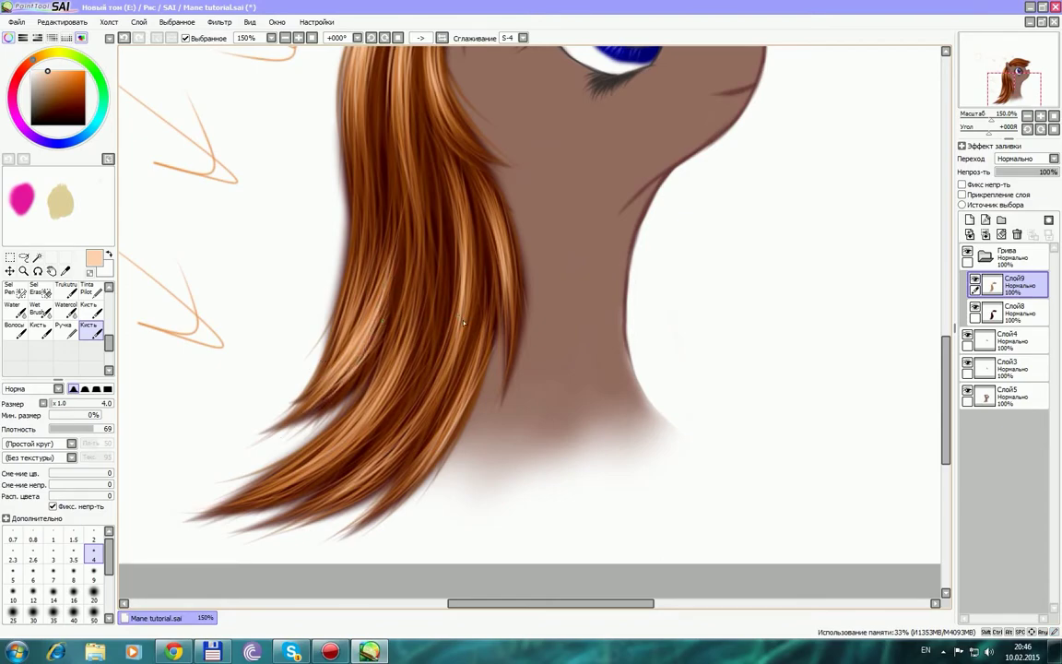
Paint highlight hairs on the lower inner strands and brighten the curved lock beside the neck.
drag(458, 320, 441, 377)
drag(458, 228, 454, 291)
drag(459, 251, 424, 383)
drag(428, 292, 413, 353)
mouse_move(427, 235)
mouse_down()
mouse_move(385, 376)
mouse_move(303, 455)
mouse_up()
drag(407, 373, 370, 426)
drag(490, 337, 457, 419)
drag(495, 250, 502, 300)
drag(494, 207, 507, 274)
drag(502, 207, 516, 277)
Fill the back mane's outer middle section with peach highlight hairs that blend into the upper shine.
drag(591, 241, 579, 416)
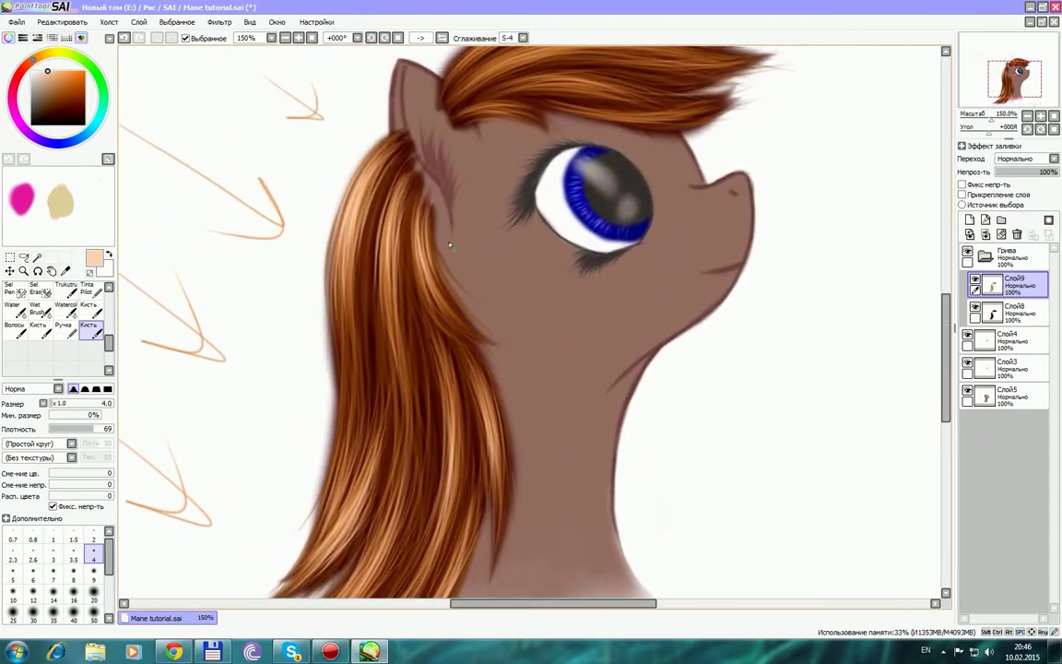
drag(574, 248, 560, 306)
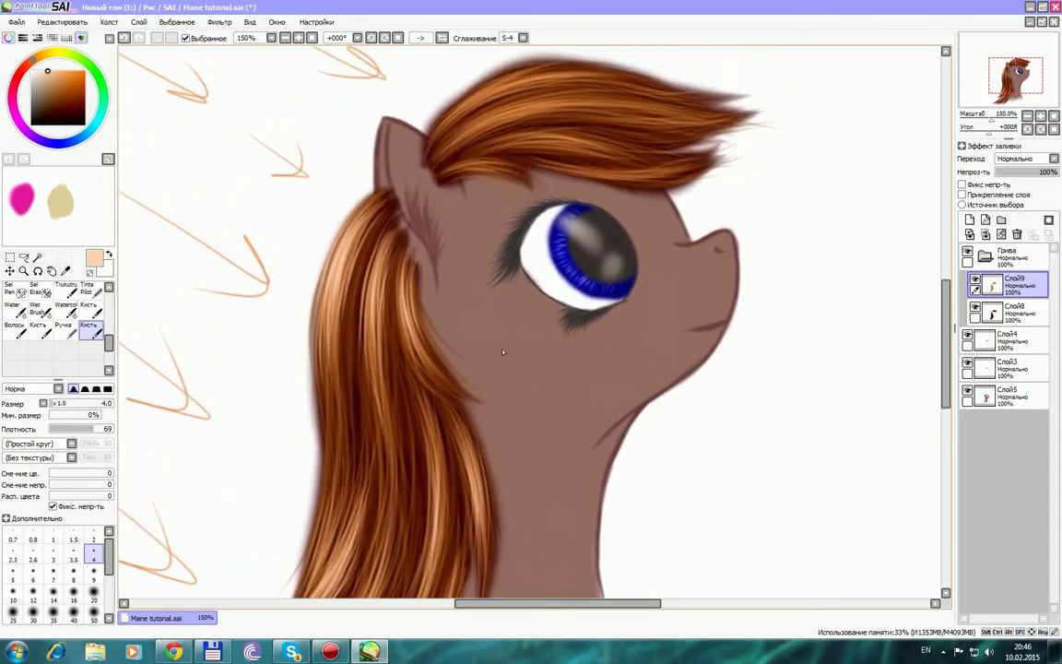
drag(333, 477, 328, 542)
drag(340, 453, 333, 539)
mouse_move(369, 433)
mouse_down()
mouse_move(355, 541)
mouse_move(343, 548)
mouse_move(352, 527)
mouse_up()
drag(328, 381, 313, 468)
drag(357, 367, 348, 436)
drag(347, 300, 342, 341)
Flip the canvas view, rotate it to -90°, and paint the first peach highlights near the forelock's root.
drag(522, 299, 503, 409)
click(442, 38)
key(Delete)
key(Delete)
key(Delete)
key(Delete)
key(Delete)
key(Delete)
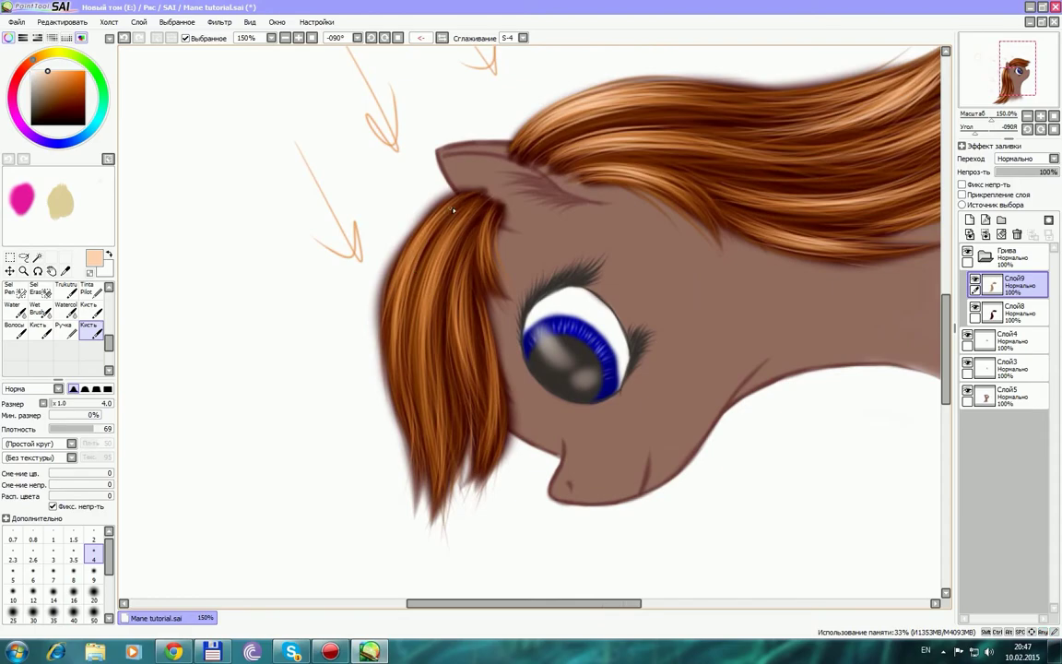
mouse_move(449, 206)
mouse_down()
mouse_move(400, 280)
mouse_move(419, 235)
mouse_up()
key(Delete)
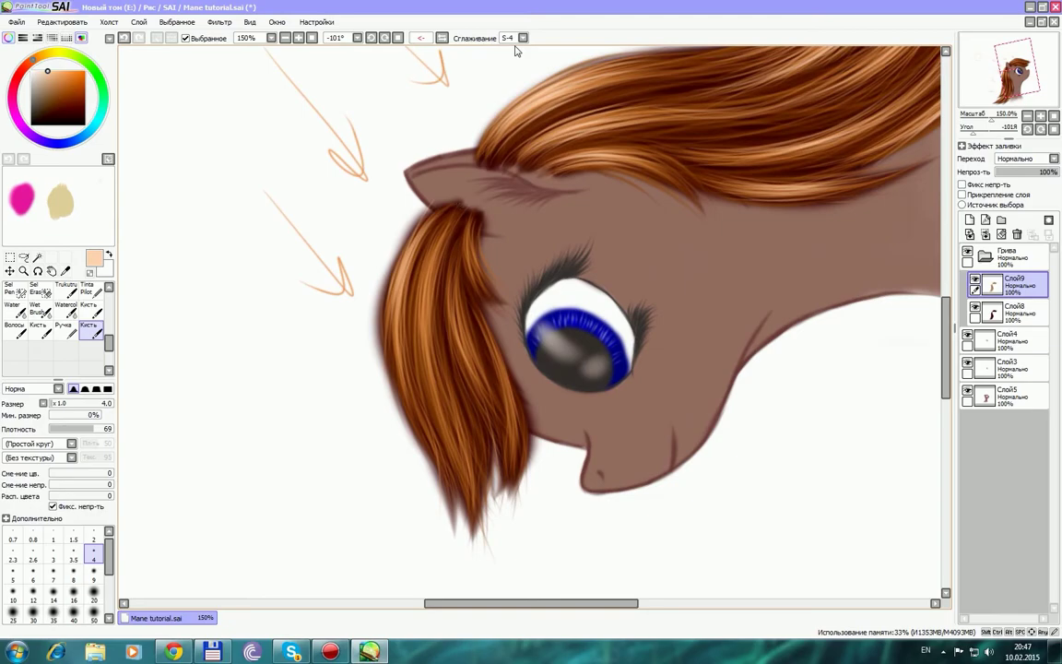
key(End)
drag(443, 215, 411, 268)
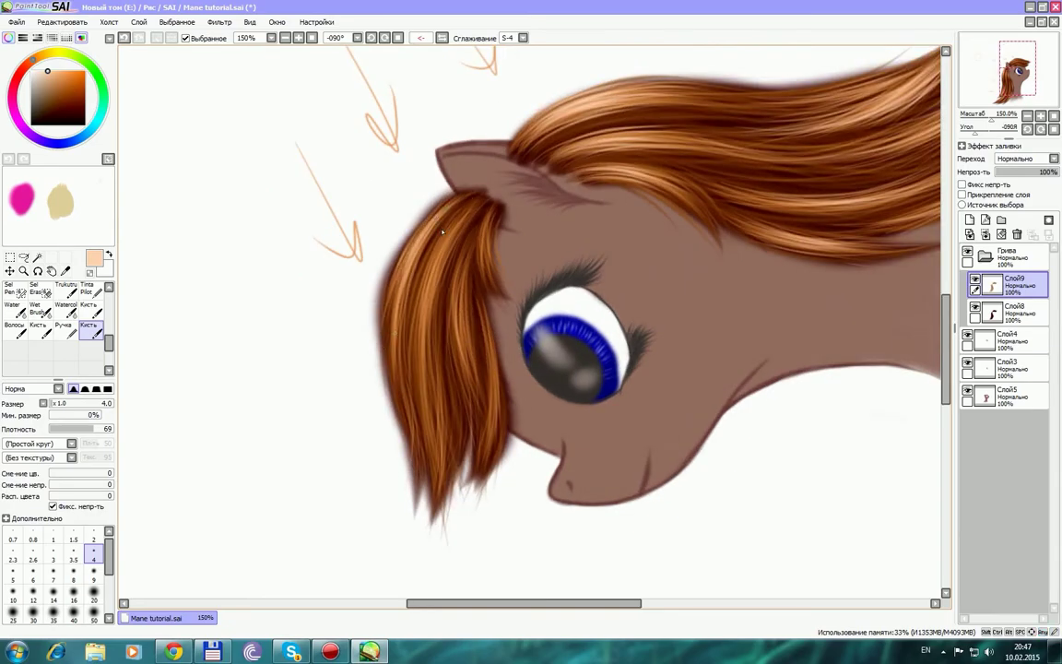
Build up peach highlight hairs over the forelock's upper curve, from the root toward the middle.
drag(455, 199, 399, 258)
drag(452, 232, 412, 325)
mouse_move(450, 230)
mouse_down()
mouse_move(426, 311)
mouse_move(421, 290)
mouse_up()
drag(454, 232, 435, 281)
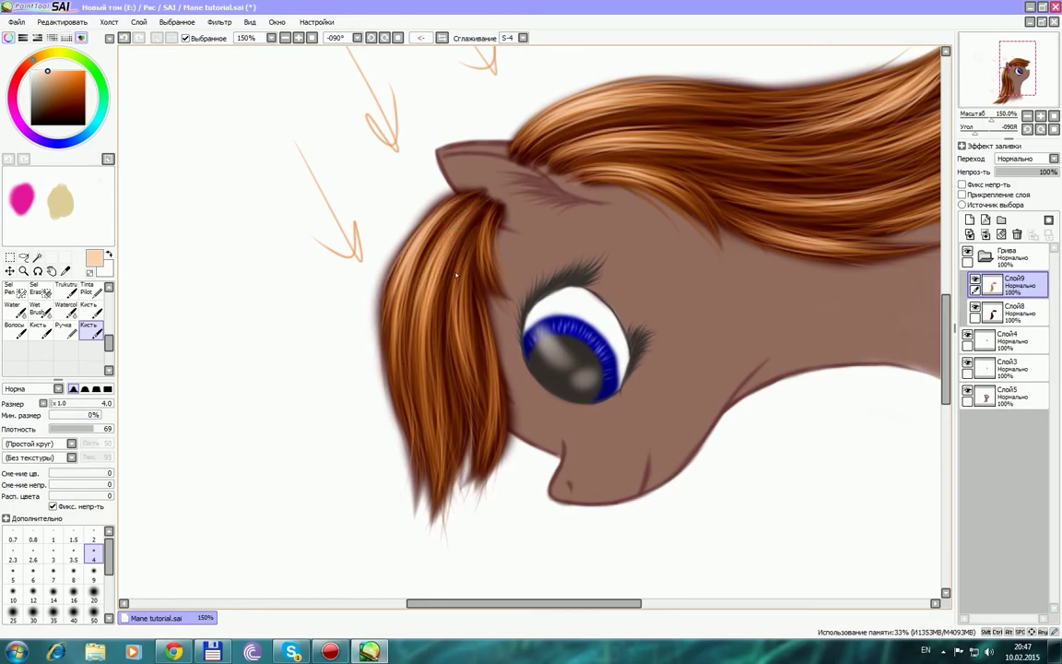
drag(451, 236, 421, 318)
drag(400, 273, 394, 370)
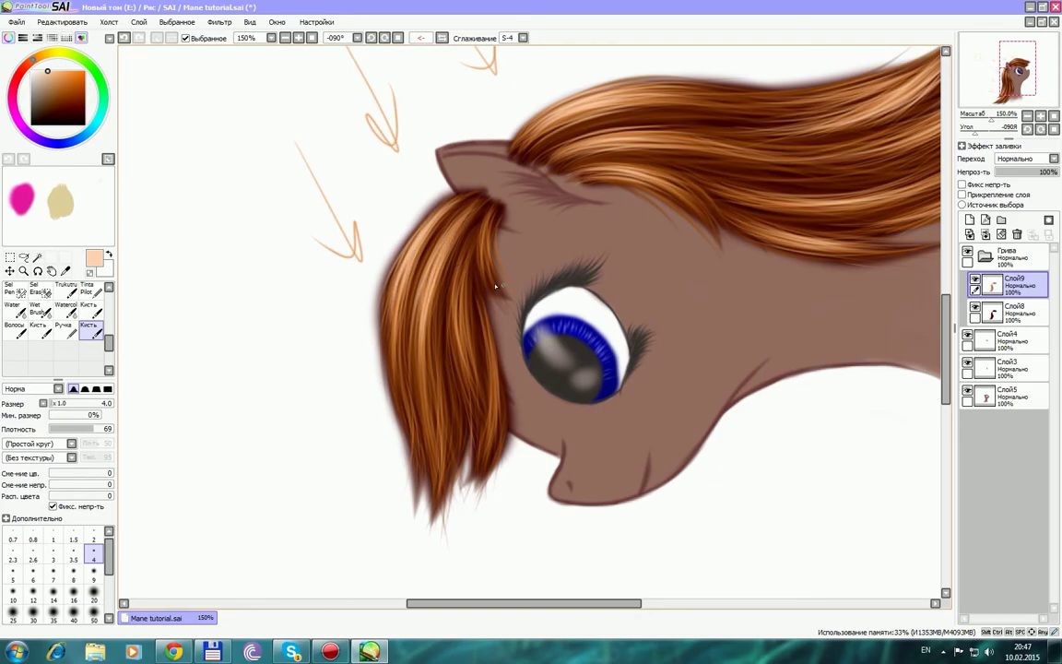
Paint highlight hairs down the forelock's central and inner strands toward its longest tip.
mouse_move(468, 266)
mouse_down()
mouse_move(457, 394)
mouse_move(464, 349)
mouse_move(464, 367)
mouse_up()
drag(467, 286, 436, 502)
drag(441, 374, 438, 473)
drag(443, 408, 443, 484)
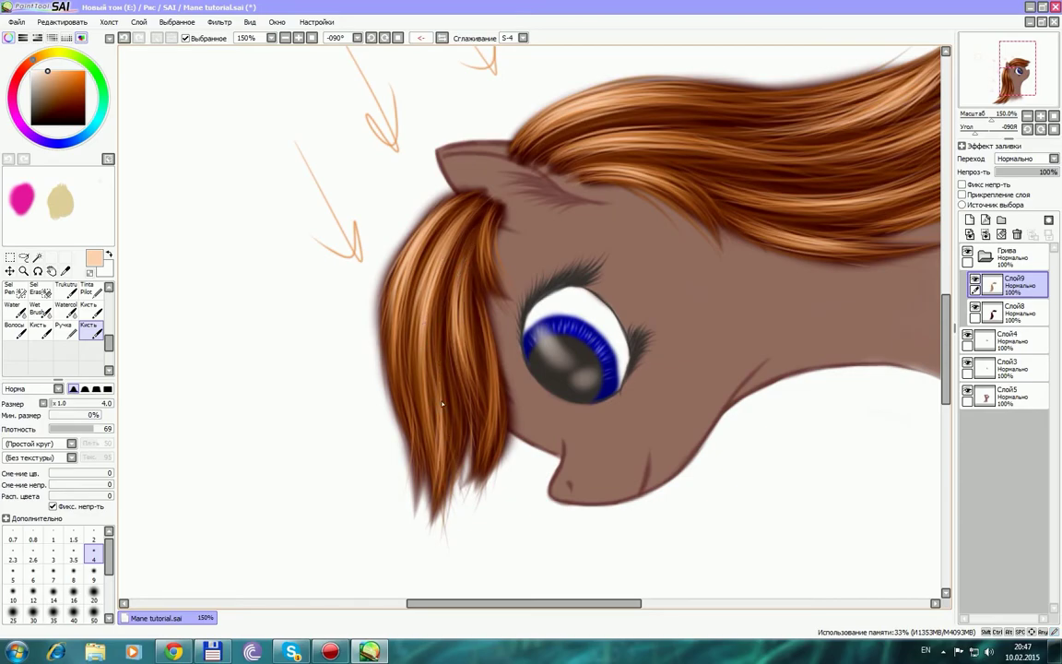
Add highlight hairs to the forelock's outer strands and lower ends.
drag(402, 361, 403, 428)
drag(411, 388, 432, 467)
drag(428, 404, 437, 479)
drag(415, 430, 419, 490)
mouse_move(438, 322)
mouse_down()
mouse_move(450, 417)
mouse_move(444, 373)
mouse_move(441, 416)
mouse_up()
drag(446, 371, 431, 421)
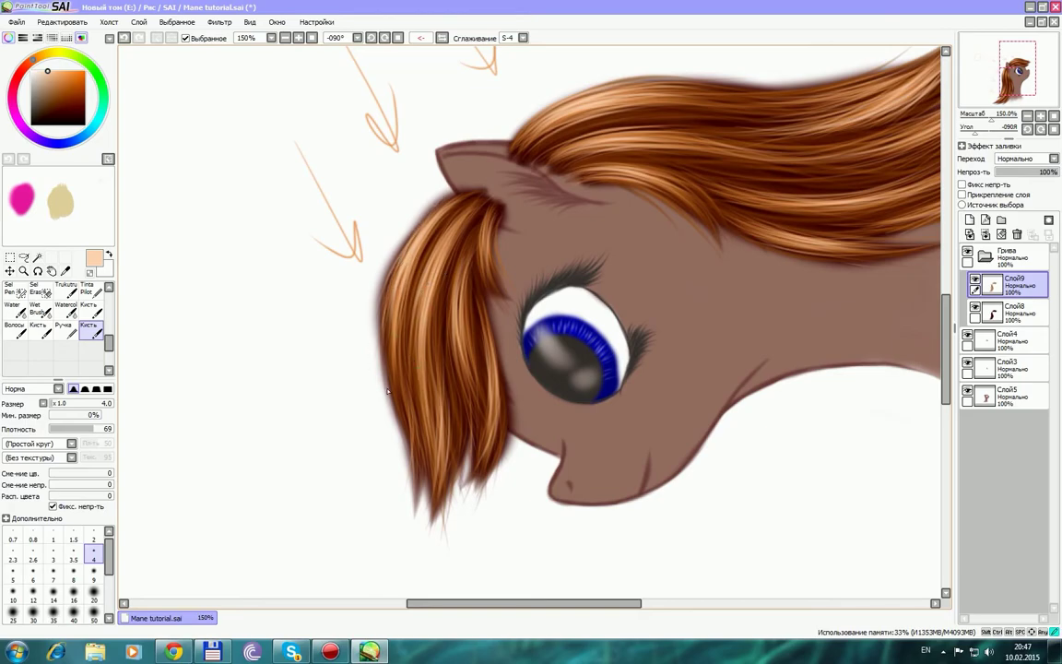
Return the canvas view to 0° rotation without the flip, and check the whole highlighted mane.
scroll(410, 339, up, 2)
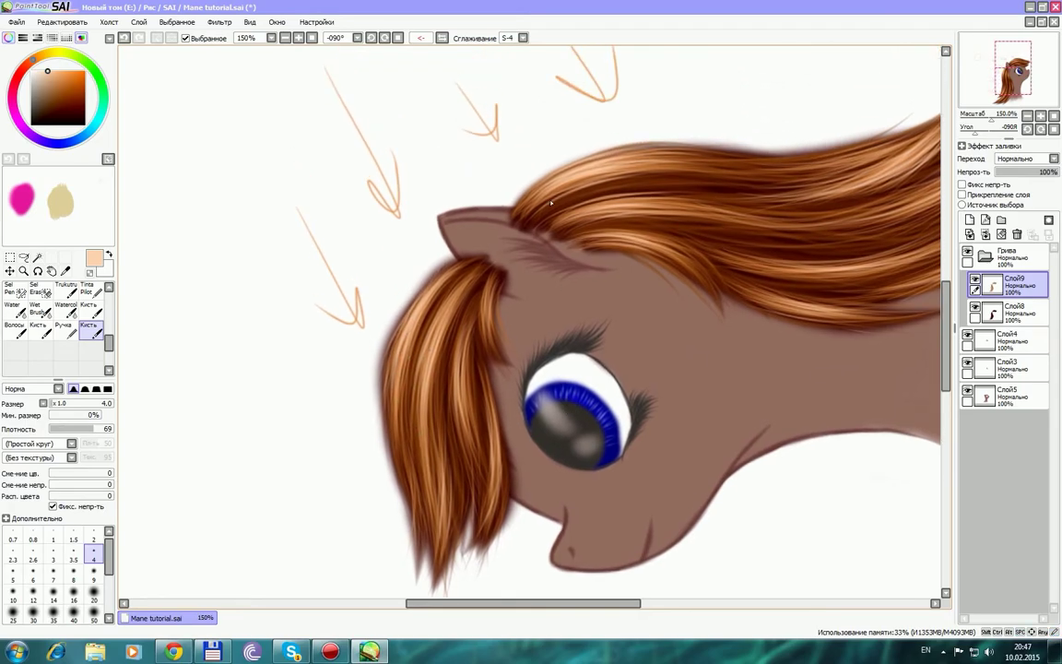
click(446, 39)
key(Delete)
key(Delete)
key(Delete)
key(Delete)
key(Delete)
key(Delete)
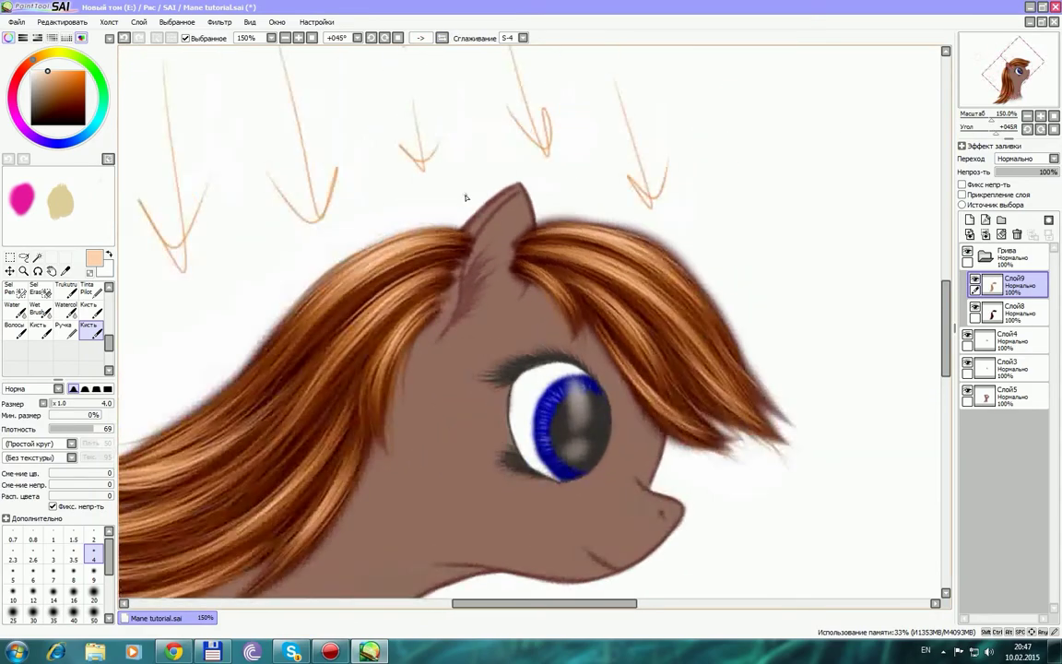
drag(533, 372, 541, 298)
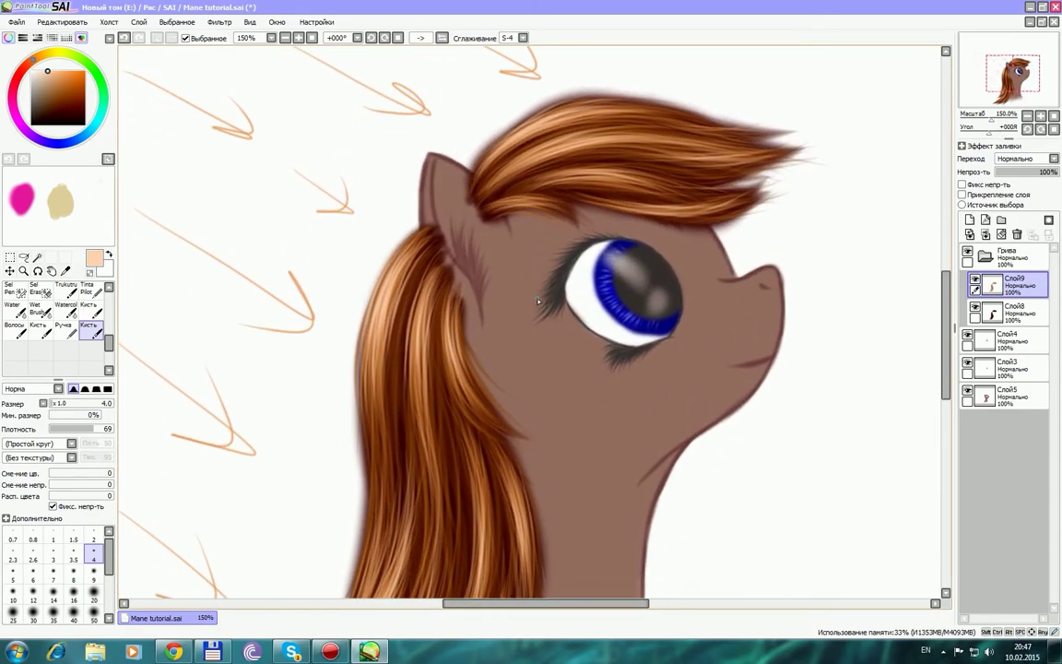
scroll(530, 318, down, 2)
scroll(576, 367, up, 2)
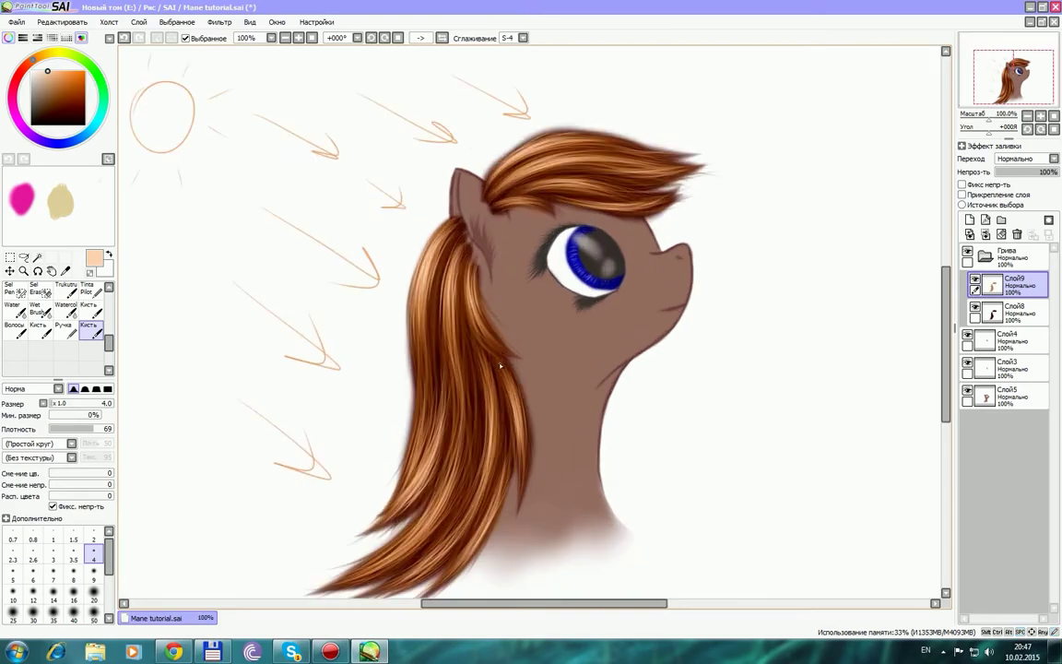
Pick a near-black brown and set the brush to size 30, minimum size 26% and density 33.
click(40, 118)
click(93, 597)
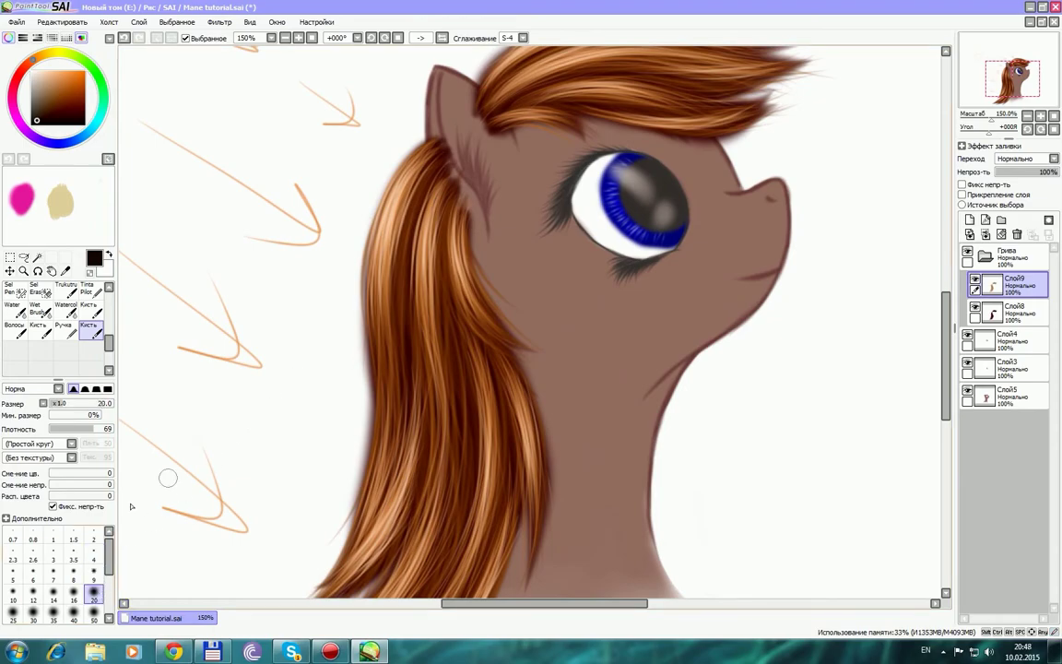
scroll(55, 571, down, 1)
click(52, 581)
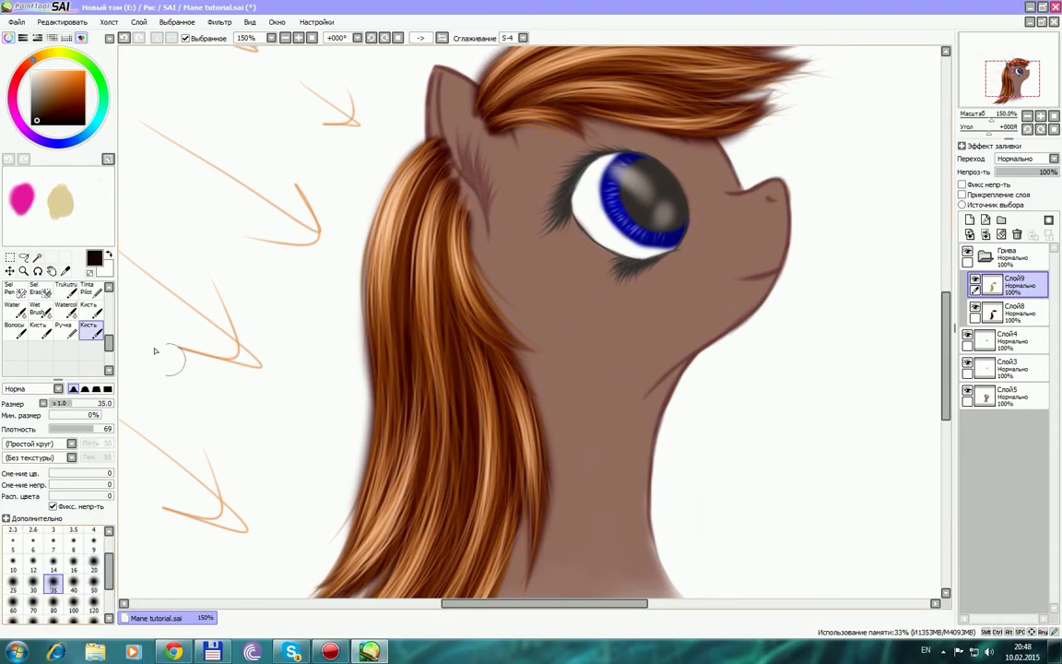
drag(49, 415, 67, 430)
drag(71, 430, 73, 430)
click(32, 584)
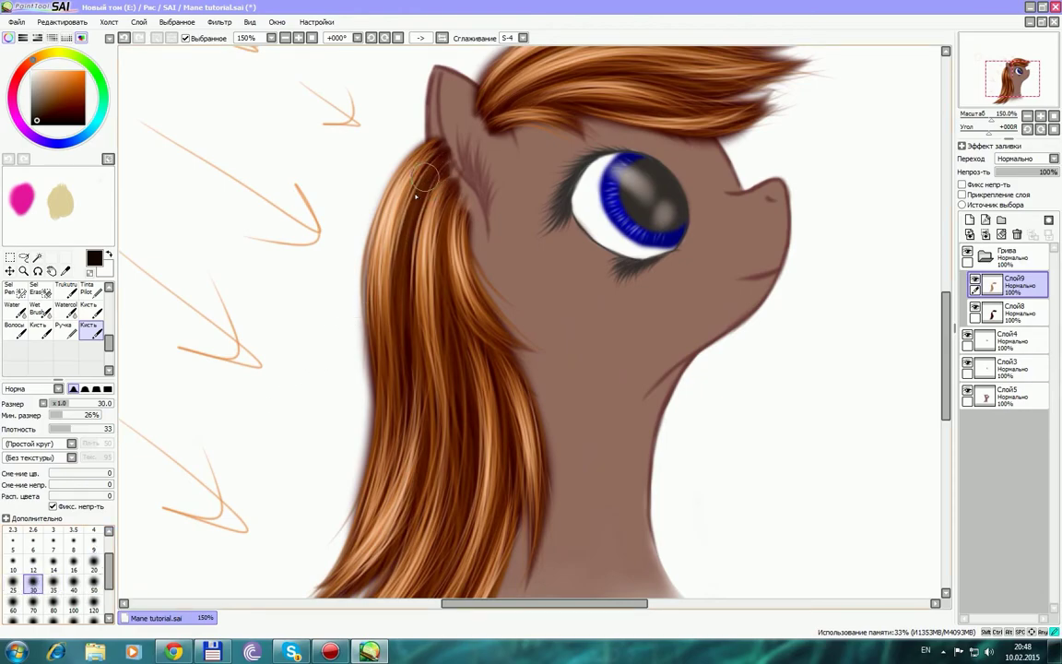
Paint dark shading strokes down the upper part of the hanging mane with the brush's minimum size at 17% and density 23.
drag(420, 354, 427, 402)
key(ctrl+z)
drag(433, 166, 416, 287)
drag(430, 162, 382, 309)
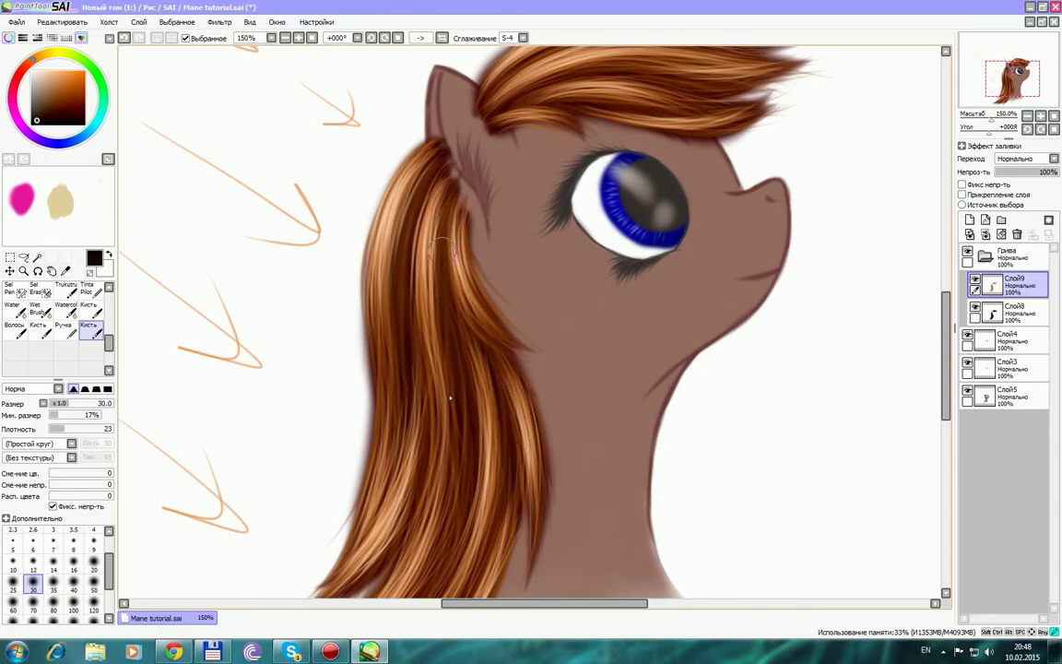
drag(442, 244, 429, 346)
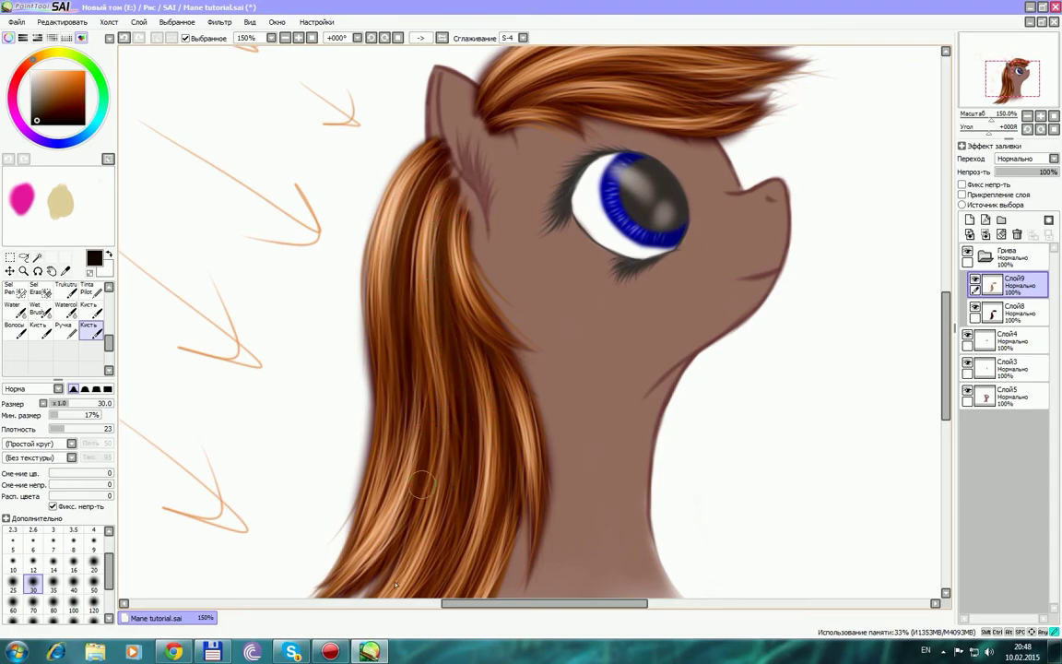
Extend the dark shading between the strands of the hanging mane toward its lower tips.
mouse_move(380, 568)
mouse_down()
mouse_move(436, 449)
mouse_move(488, 550)
mouse_up()
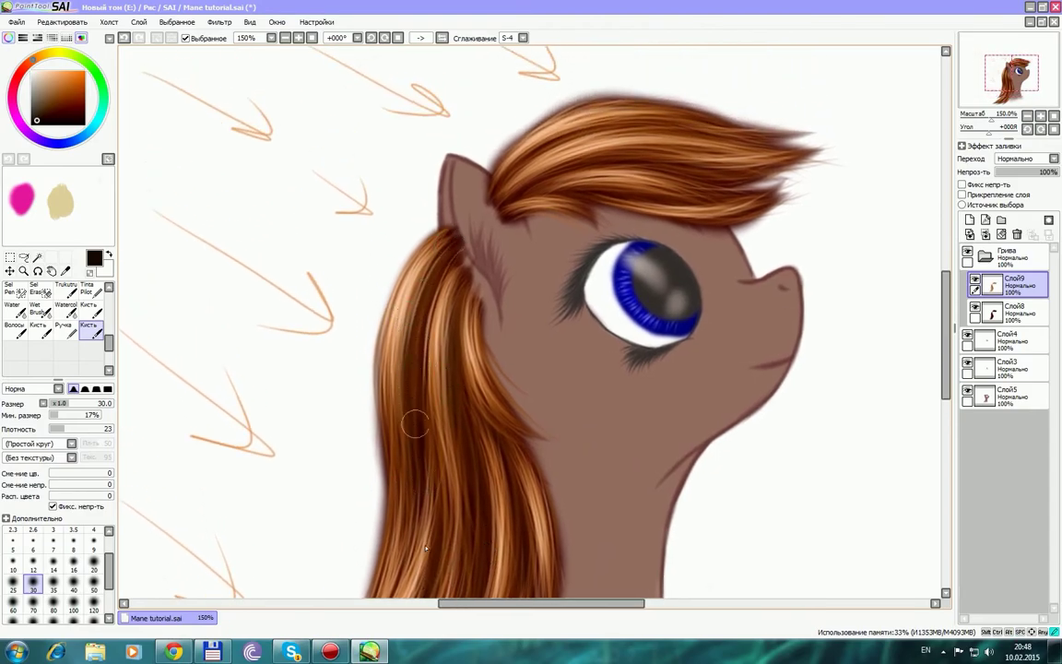
scroll(424, 415, down, 3)
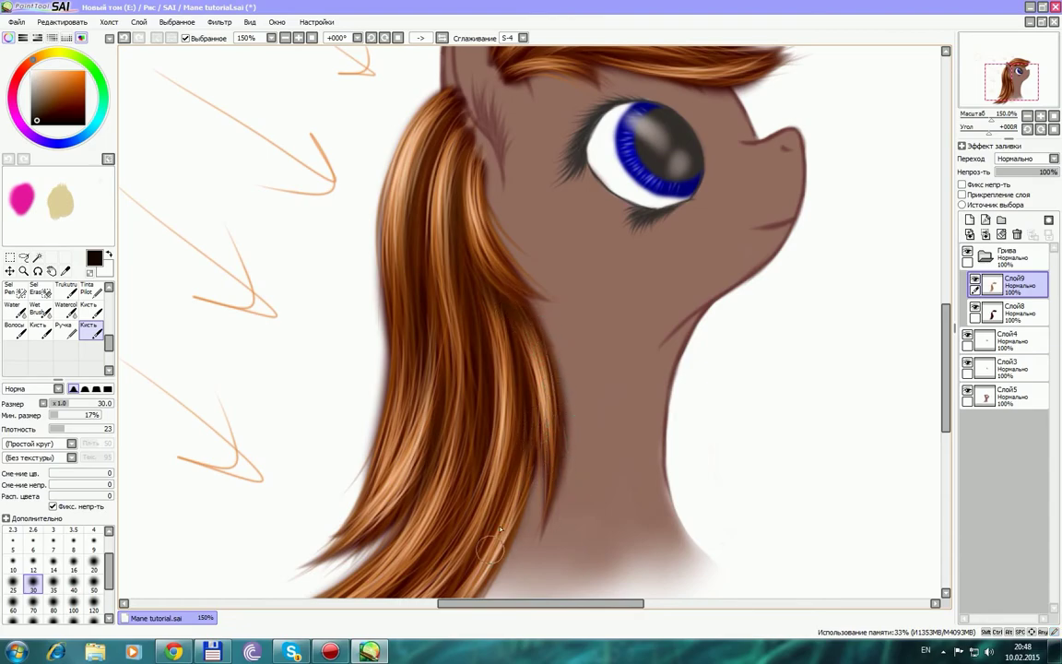
drag(578, 439, 593, 381)
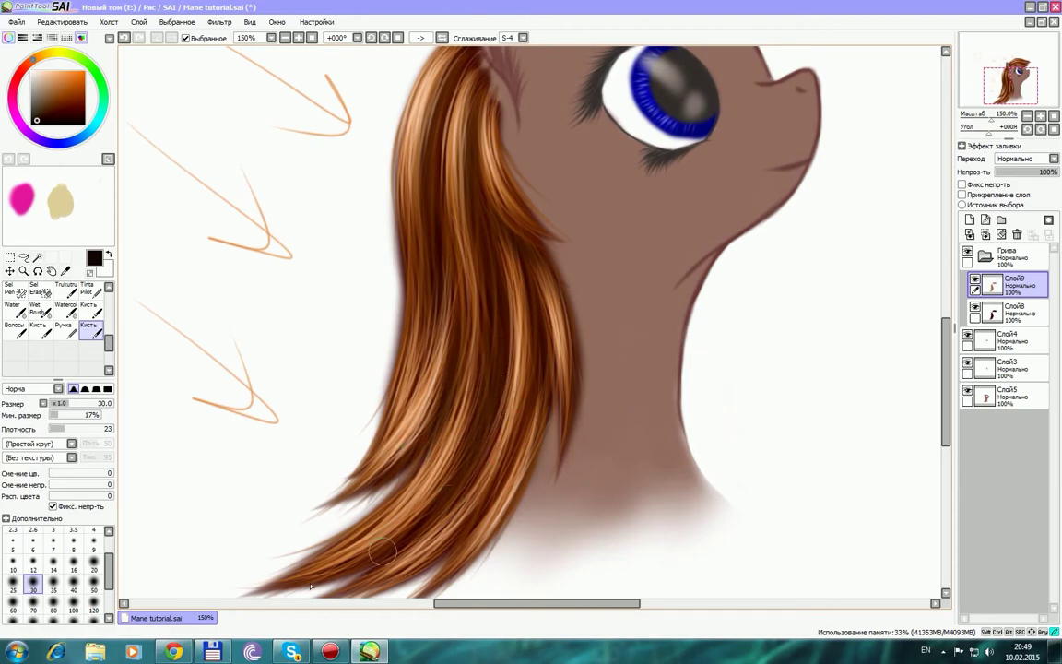
drag(490, 495, 504, 427)
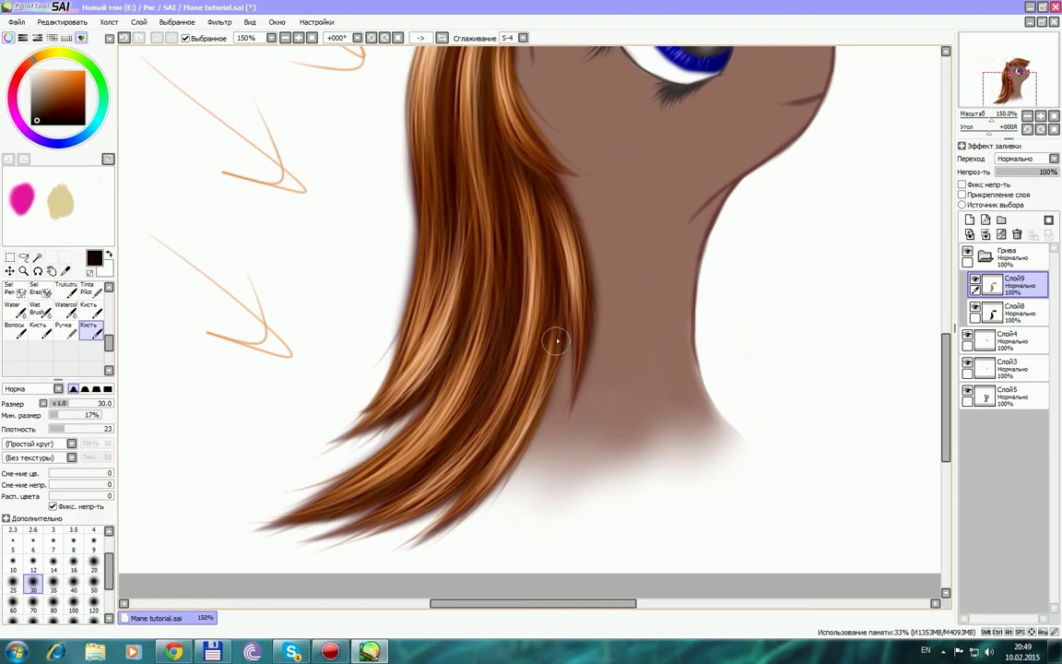
Lock the opacity of layer Слой9 and darken the lower mane strands beside the neck with brush density 32.
click(979, 185)
mouse_move(554, 356)
mouse_down()
mouse_move(532, 457)
mouse_move(528, 442)
mouse_up()
mouse_move(544, 383)
mouse_down()
mouse_move(525, 440)
mouse_move(493, 485)
mouse_up()
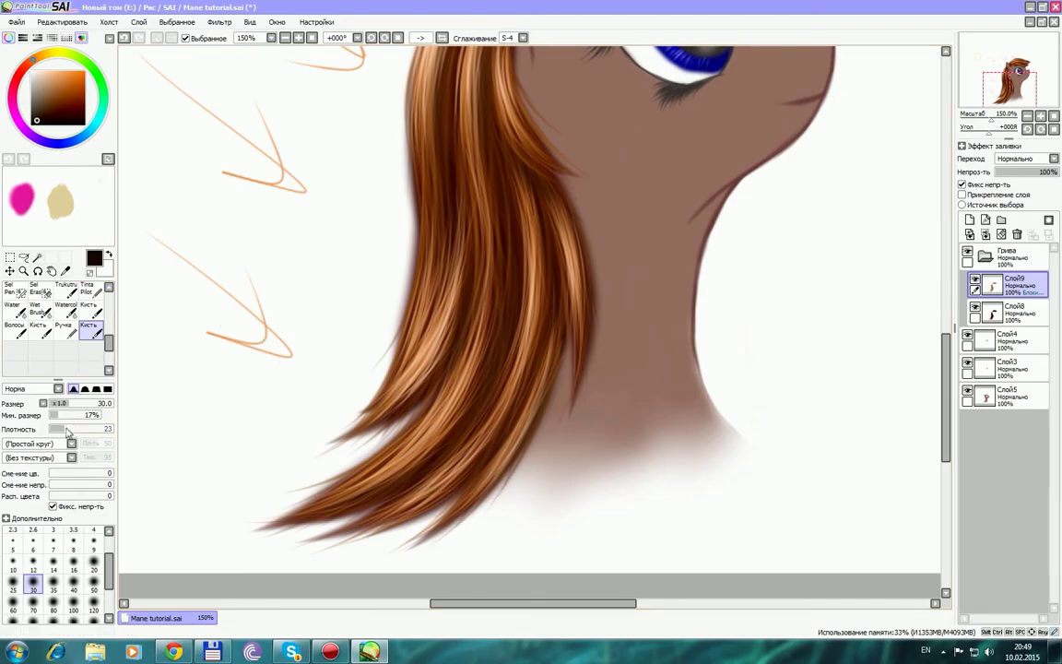
drag(563, 365, 541, 406)
drag(515, 369, 500, 429)
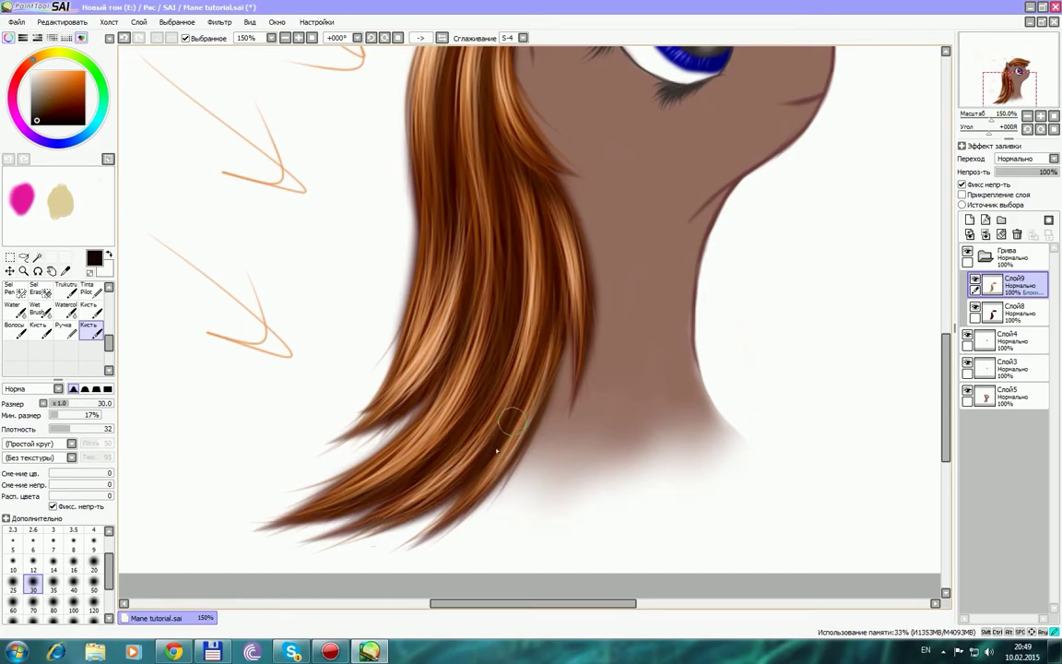
drag(564, 366, 543, 462)
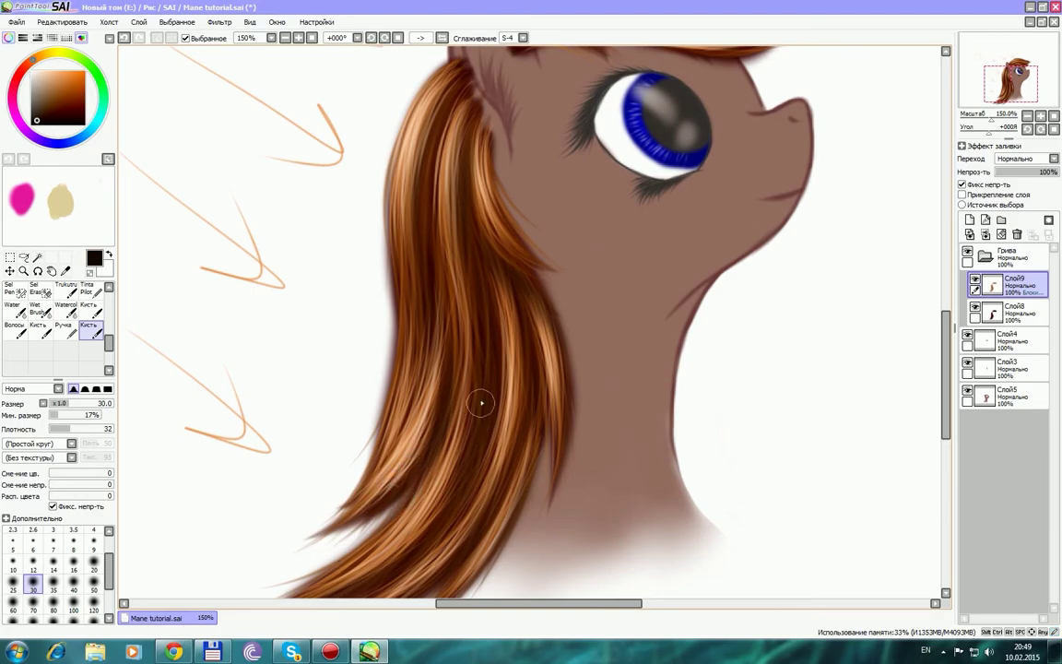
Shade the forelock's dark strands at brush density 43 with the canvas rotated to -33°.
mouse_move(517, 445)
mouse_down()
mouse_move(626, 270)
mouse_move(517, 442)
mouse_up()
drag(654, 267, 611, 496)
drag(628, 331, 514, 374)
drag(470, 323, 435, 346)
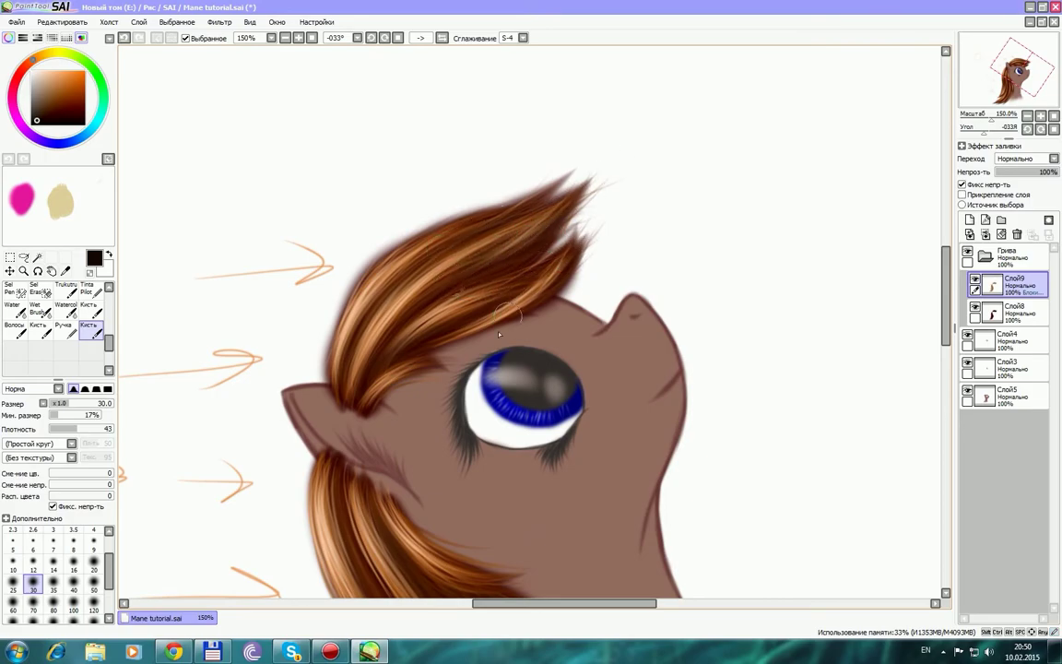
Return the canvas rotation to 0° and check the shaded forelock and mane.
key(Delete)
key(Delete)
key(End)
key(End)
key(End)
key(End)
key(End)
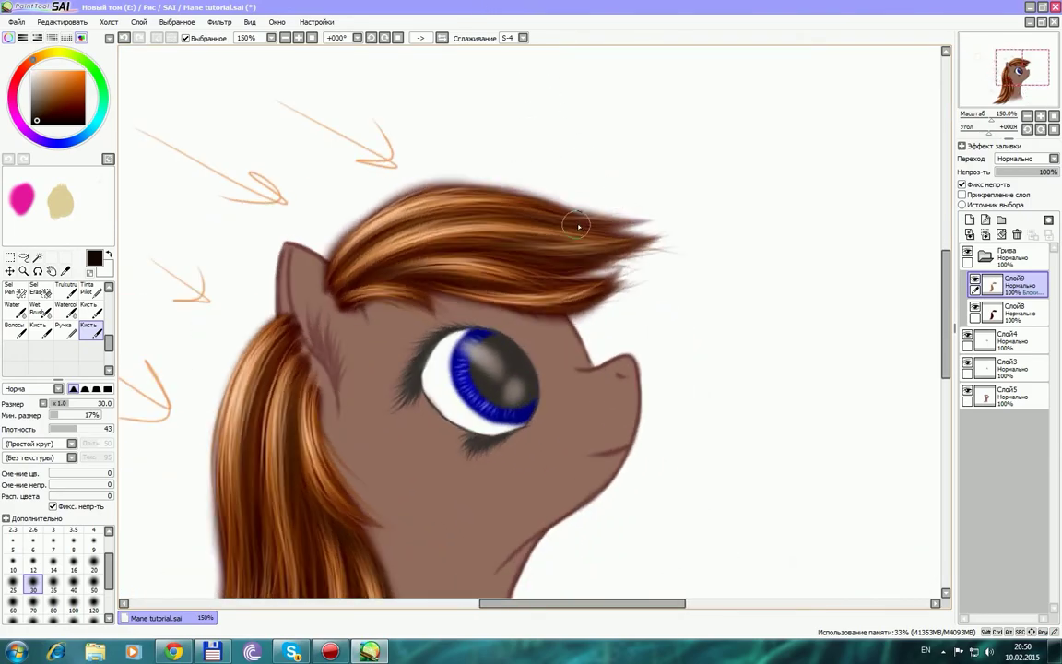
scroll(569, 221, down, 1)
drag(595, 369, 596, 311)
scroll(505, 161, up, 1)
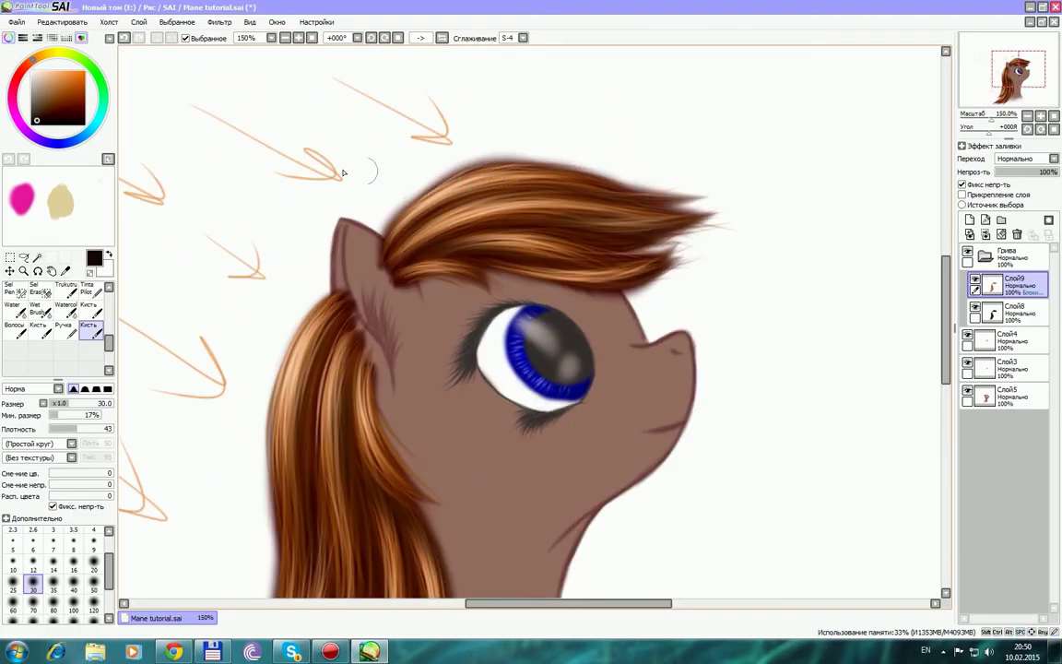
Try a pale peach highlight on the forelock with the brush at size 9.
drag(36, 68, 40, 67)
click(93, 544)
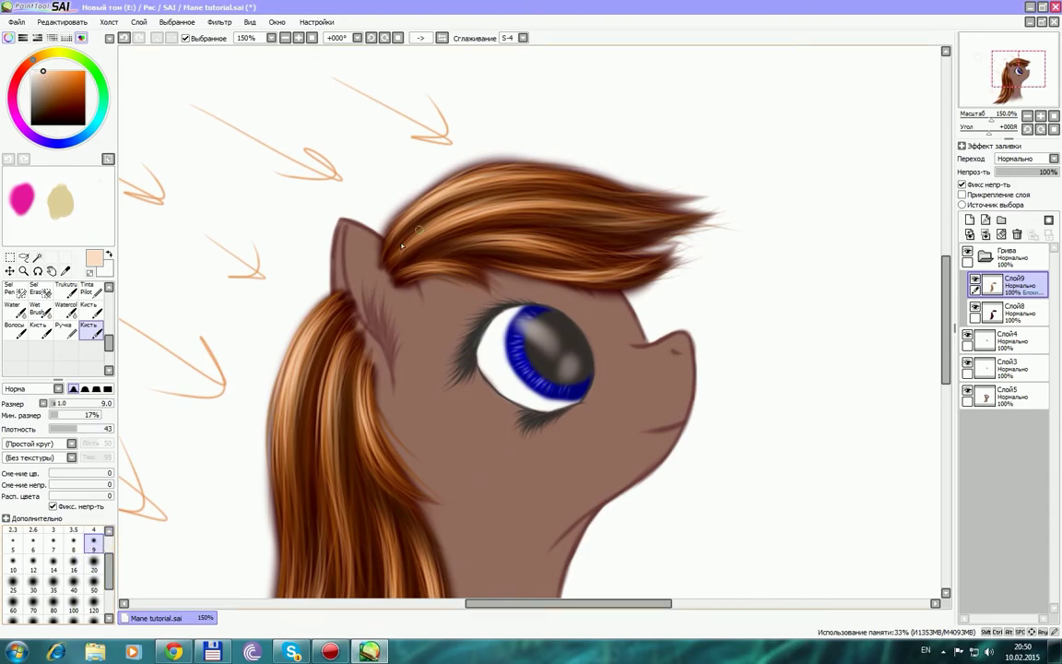
key(ctrl+z)
Switch to the body layer Слой5 and sample the pony's brown skin colour from the cheek.
drag(592, 362, 544, 260)
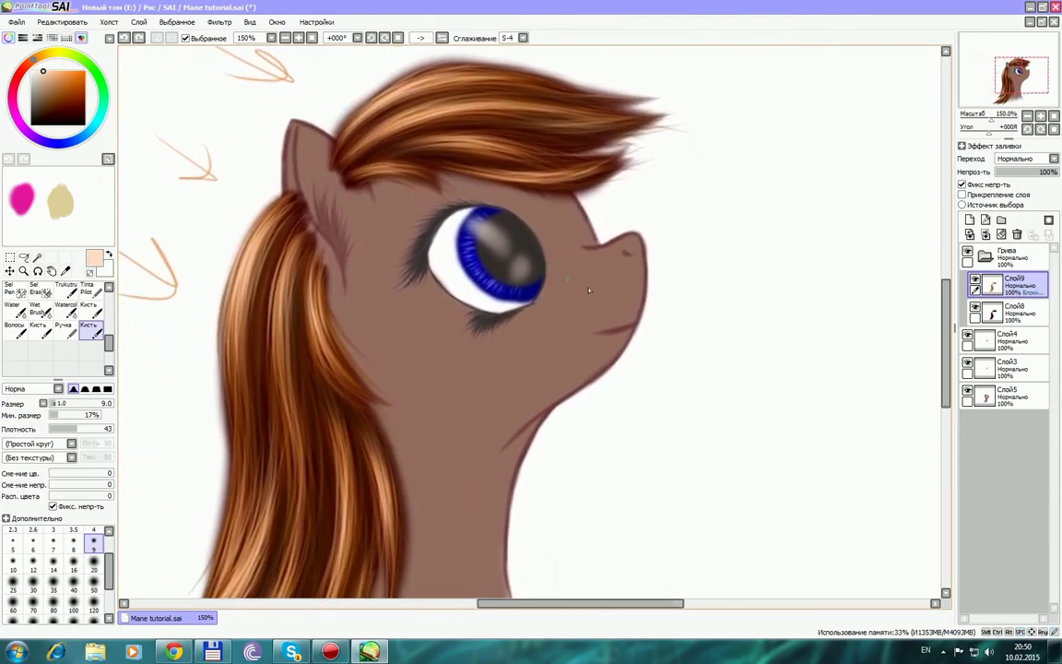
click(973, 395)
click(968, 391)
click(967, 392)
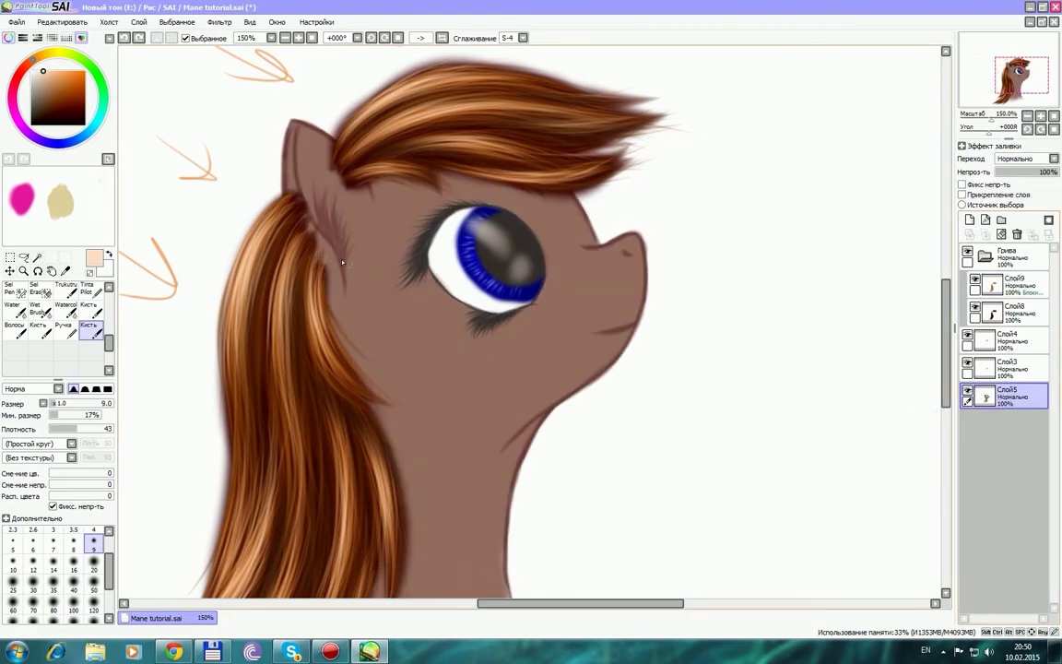
click(40, 117)
click(66, 92)
alt+click(419, 327)
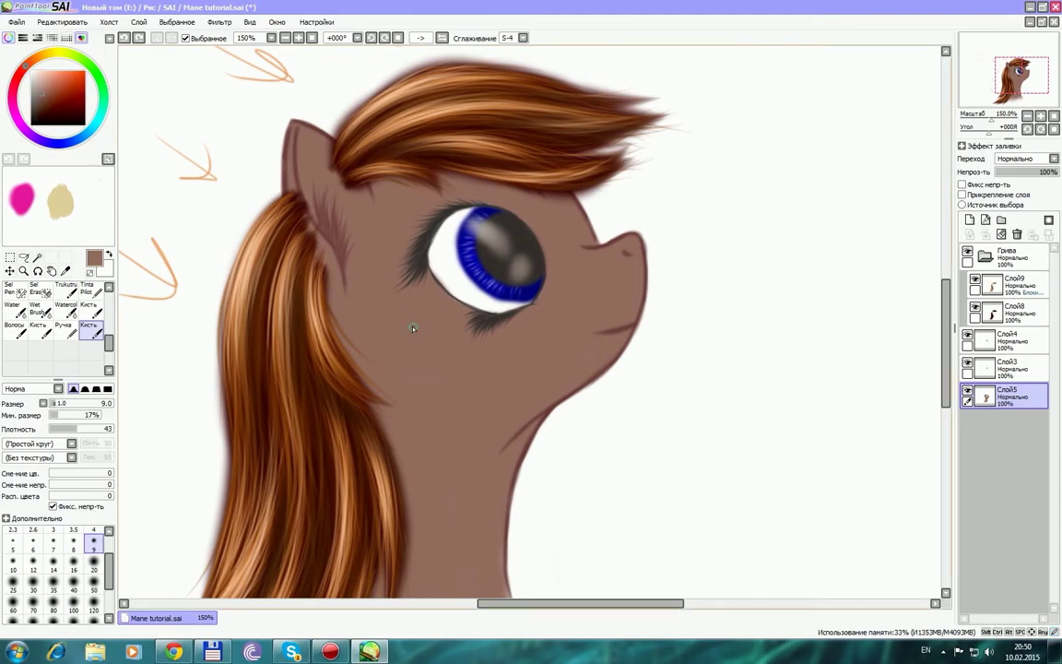
Darken the sampled brown, lock the body layer's opacity and paint a size 50 soft shadow on the forehead beneath the forelock.
drag(39, 95, 41, 110)
click(93, 581)
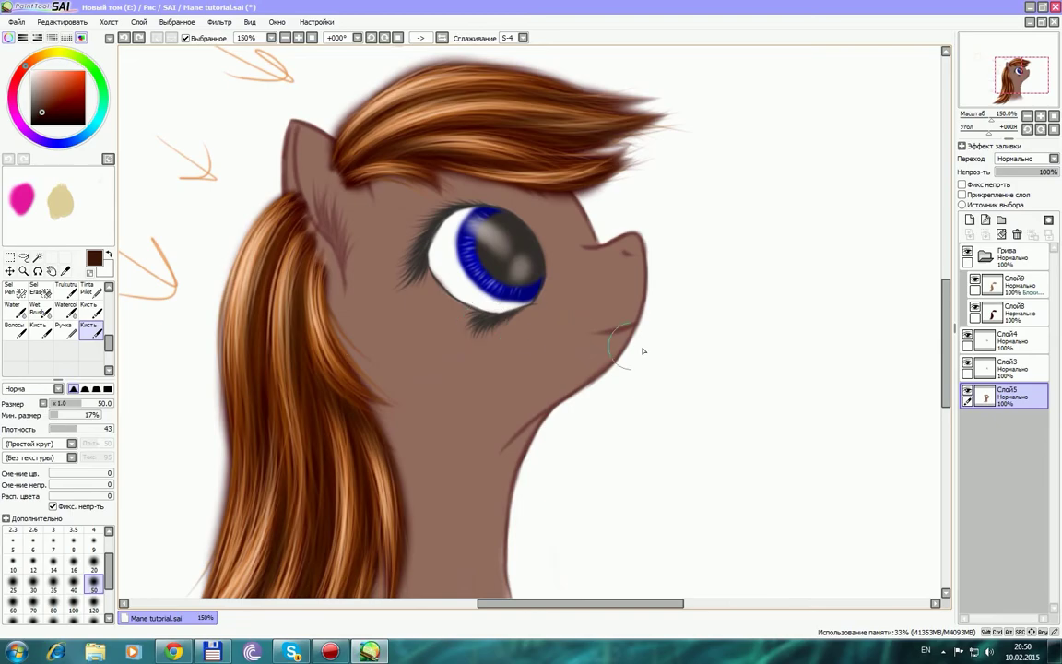
click(996, 186)
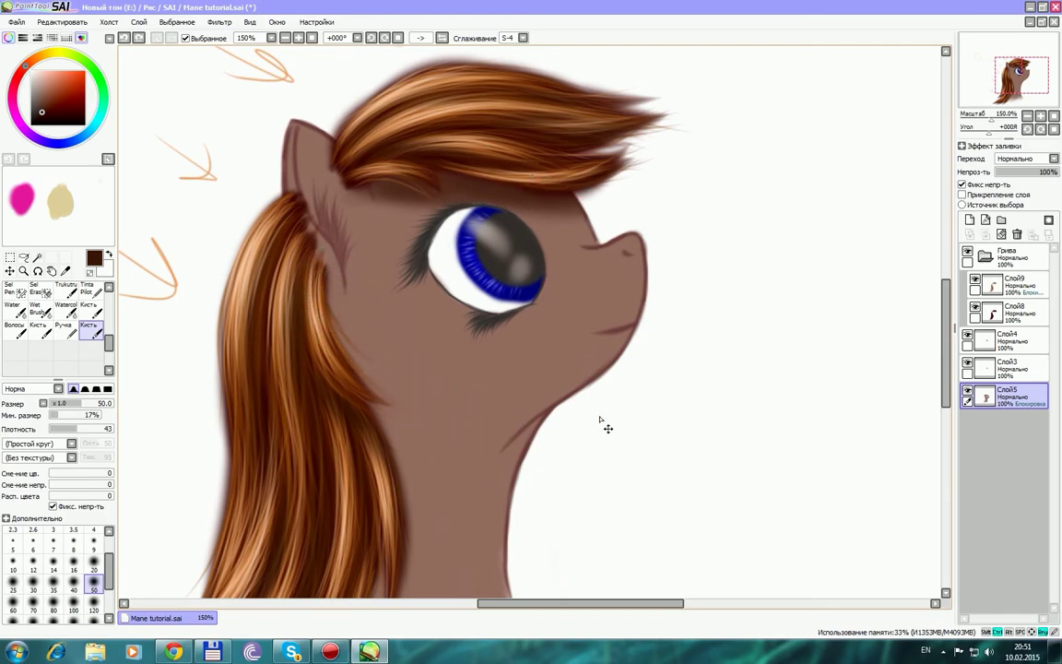
Merge the mane layer Слой9 down into Слой8 inside the Грива folder.
click(1034, 293)
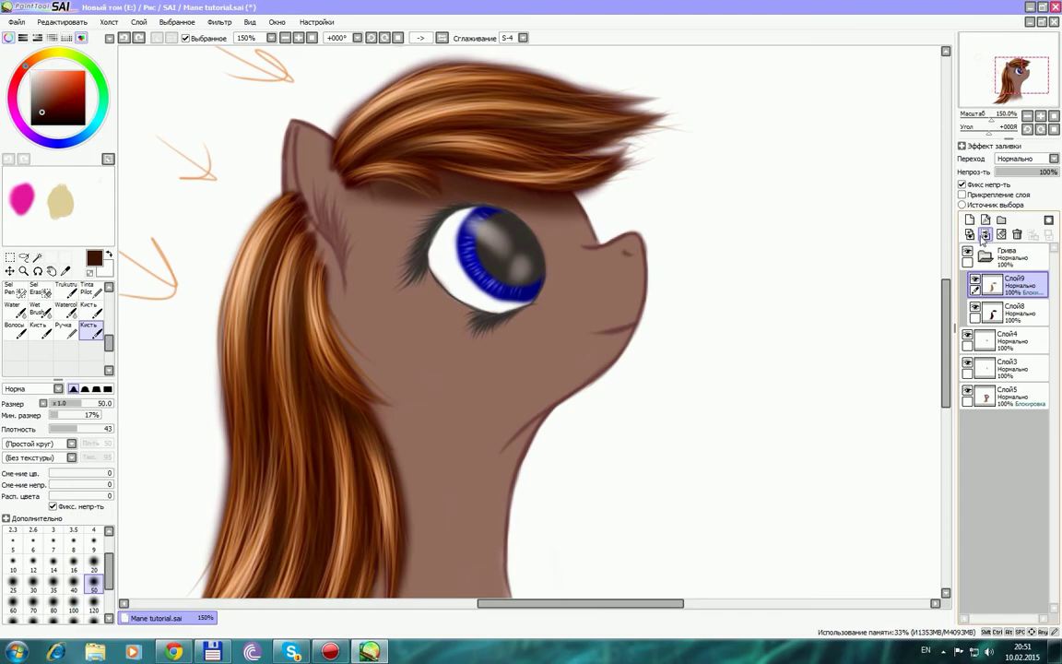
click(984, 235)
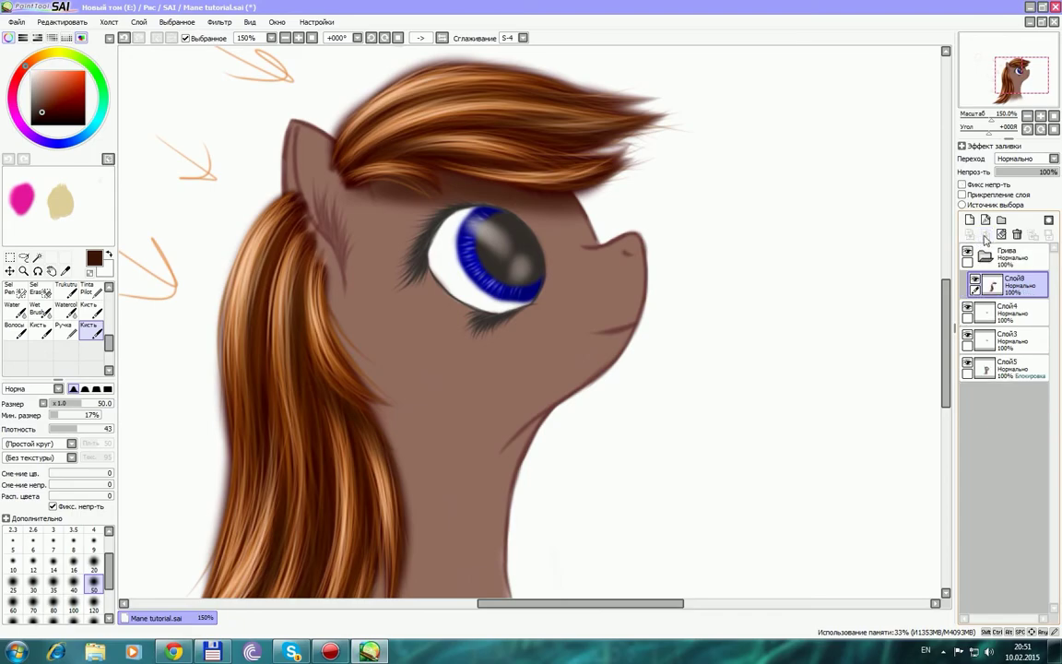
click(974, 280)
Switch to the eraser, set it to size 20 and start erasing the mane hairs covering the ear's base.
key(e)
drag(333, 187, 510, 135)
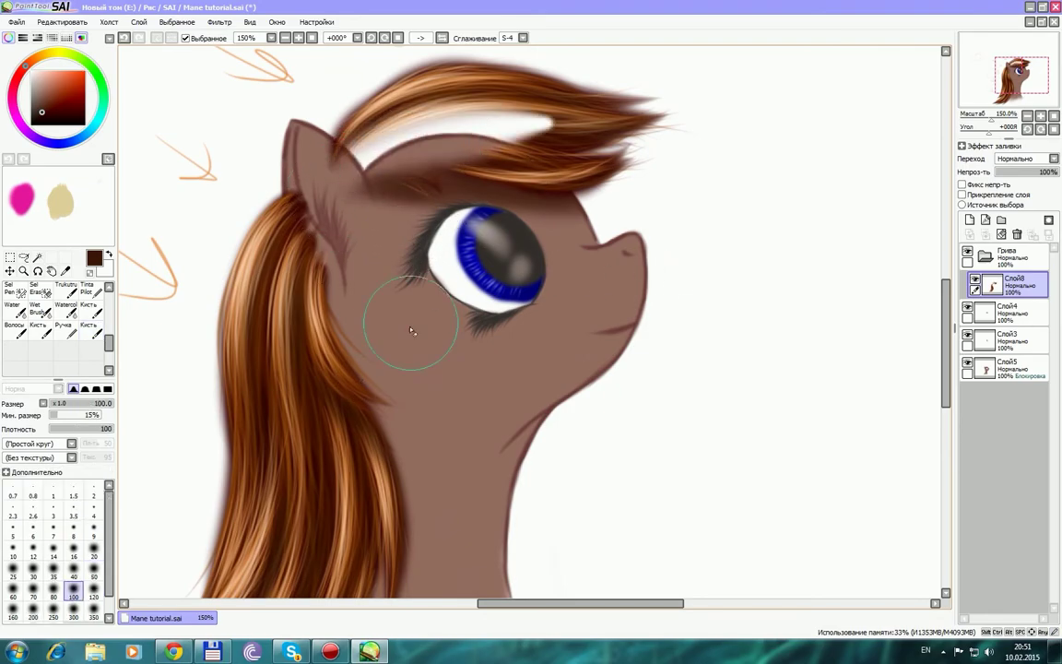
key(ctrl+z)
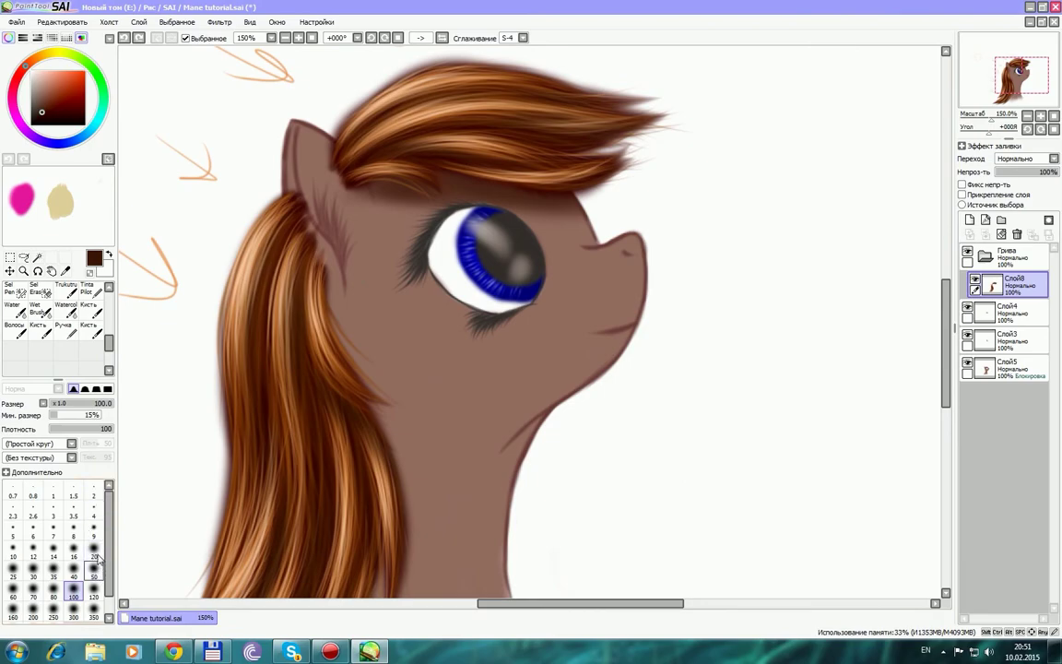
click(94, 551)
drag(304, 197, 305, 219)
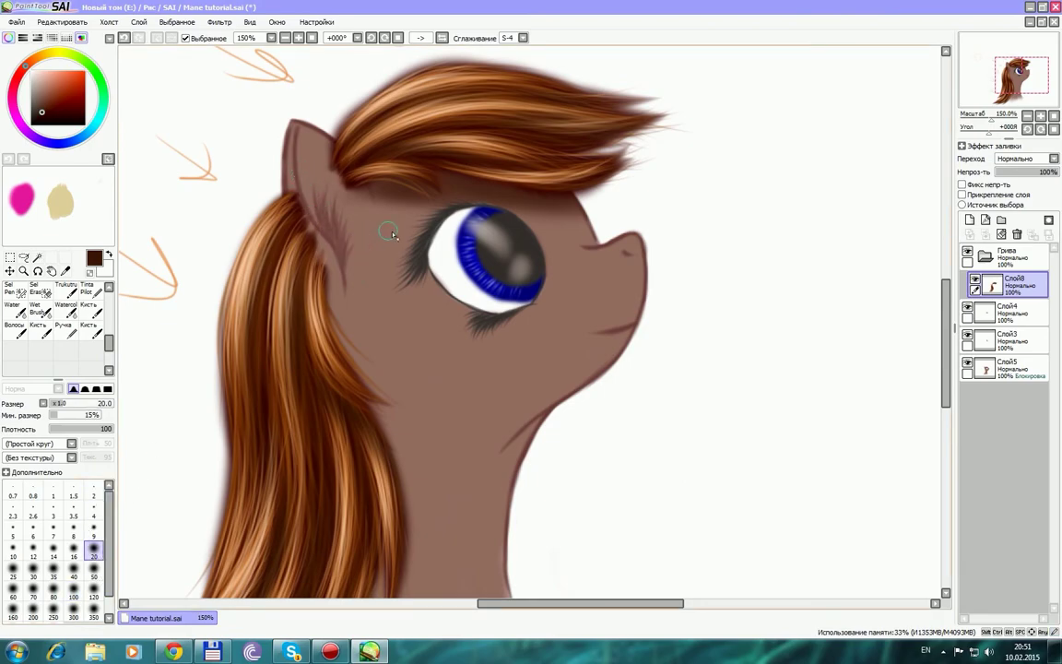
Lower the mane layer's opacity to 73% and erase the hanging mane's roots where they cover the ear's back edge.
drag(1048, 178, 1043, 175)
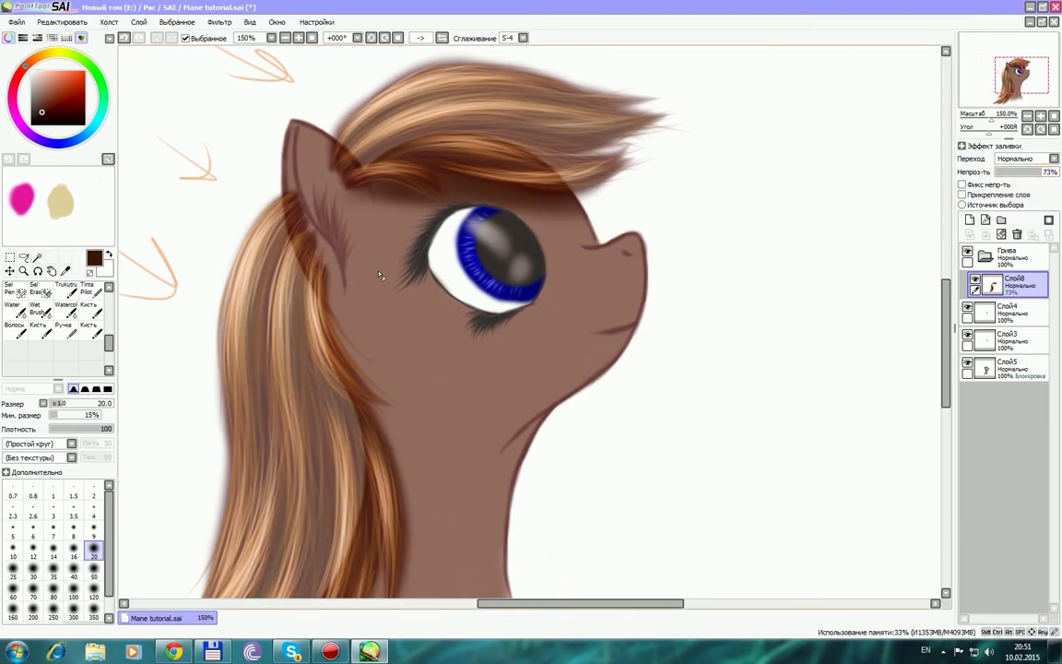
scroll(339, 279, up, 2)
drag(322, 161, 408, 296)
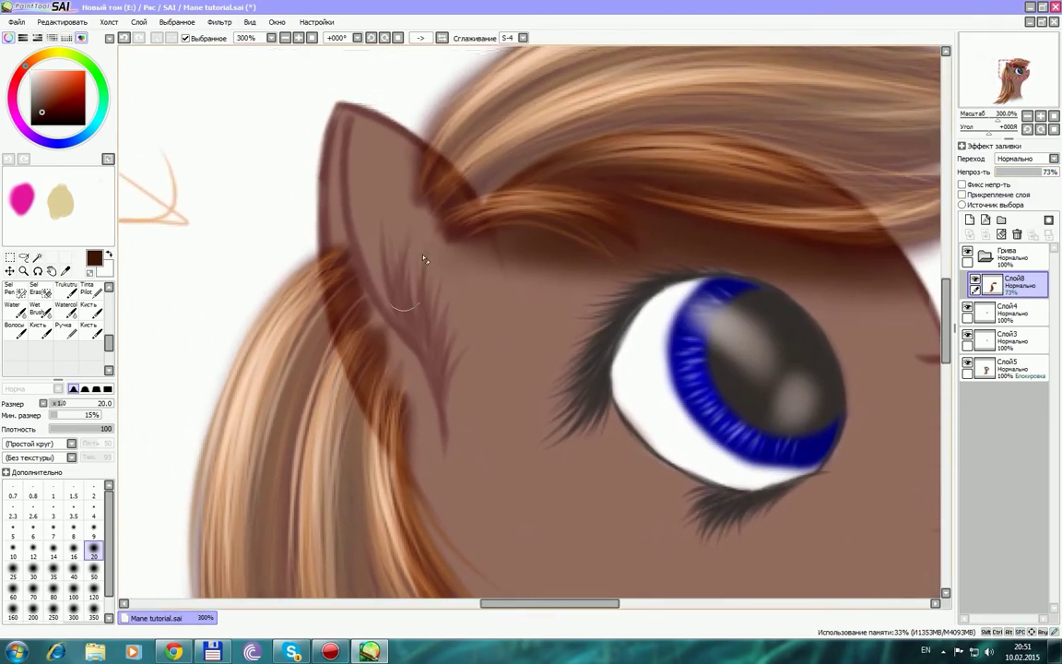
key(End)
key(End)
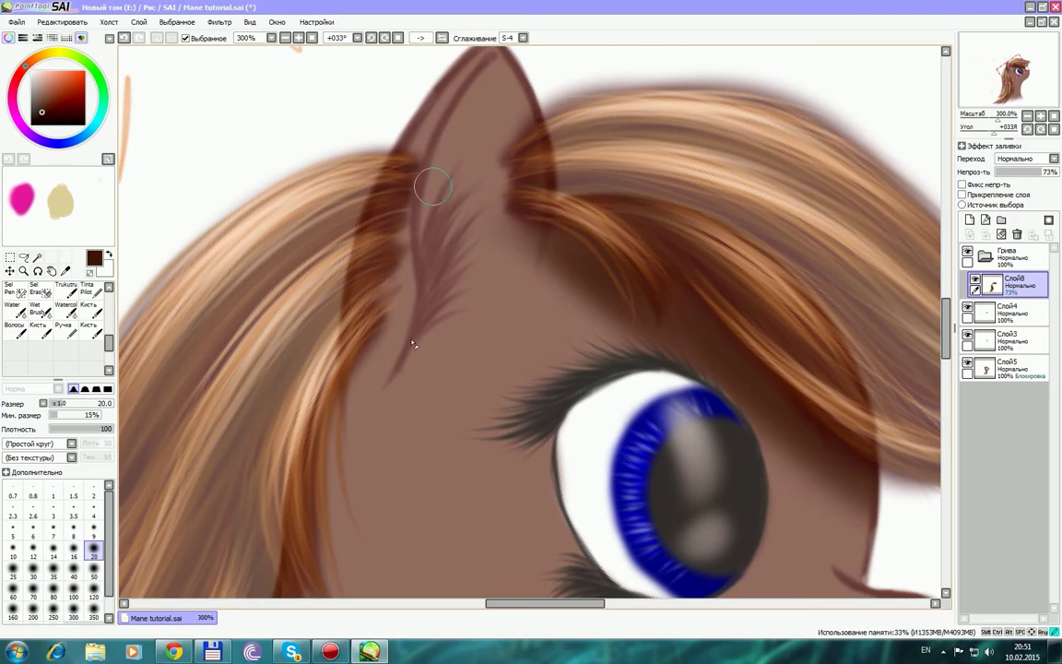
mouse_move(442, 143)
mouse_down()
mouse_move(392, 303)
mouse_move(385, 284)
mouse_up()
drag(422, 173, 408, 339)
drag(415, 207, 381, 368)
mouse_move(389, 221)
mouse_down()
mouse_move(368, 379)
mouse_move(426, 139)
mouse_up()
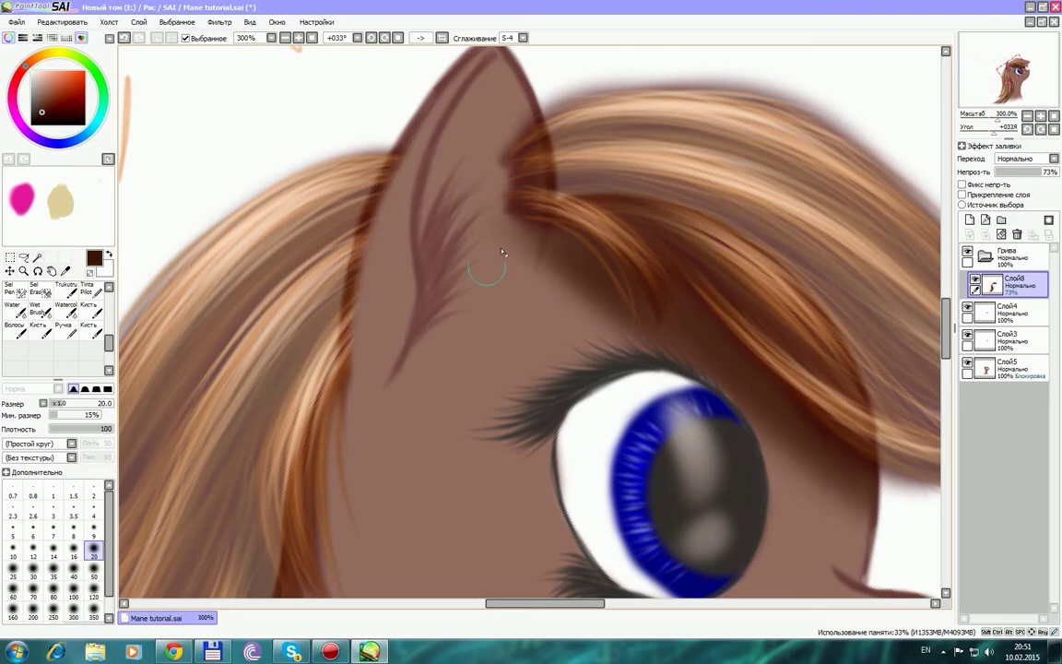
Erase the forelock roots over the ear's front edge, set the eraser to size 9 and raise the mane layer's opacity to 90%.
mouse_move(494, 175)
mouse_down()
mouse_move(485, 111)
mouse_move(516, 147)
mouse_move(519, 107)
mouse_move(520, 267)
mouse_up()
click(94, 530)
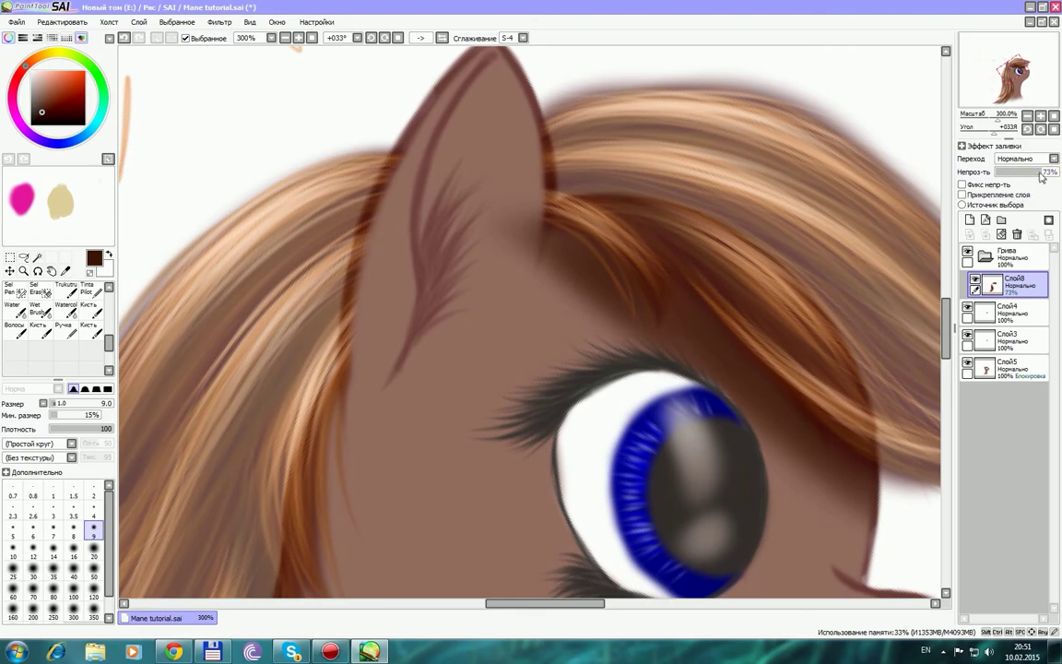
drag(1044, 172, 1052, 172)
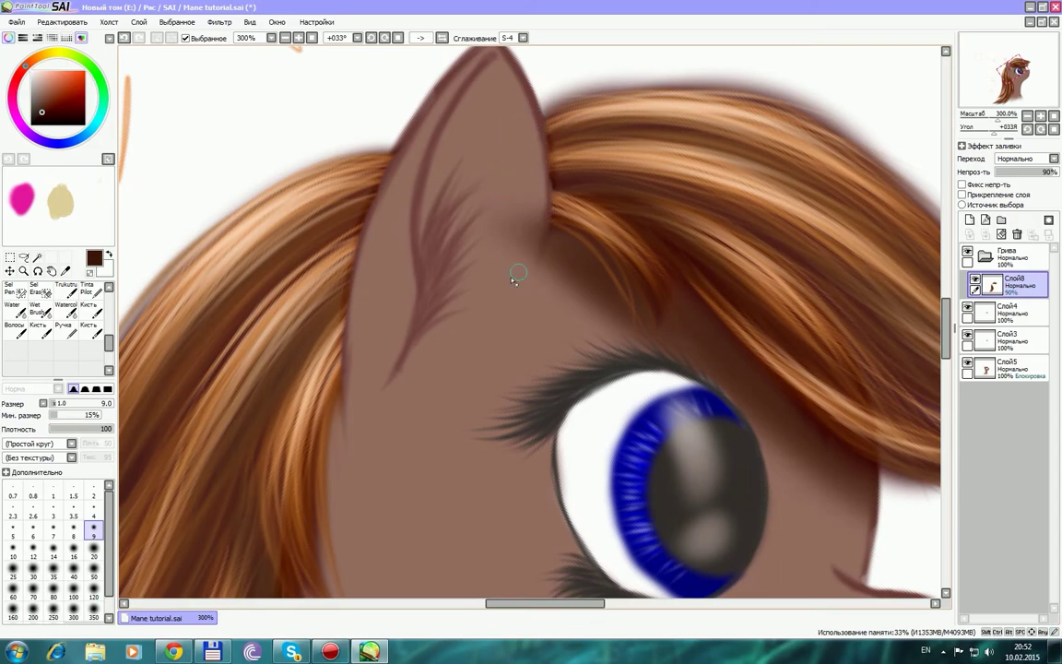
Set the mane layer's opacity to 100% and the eraser density to 70, and erase along the ear's back edge.
click(1051, 174)
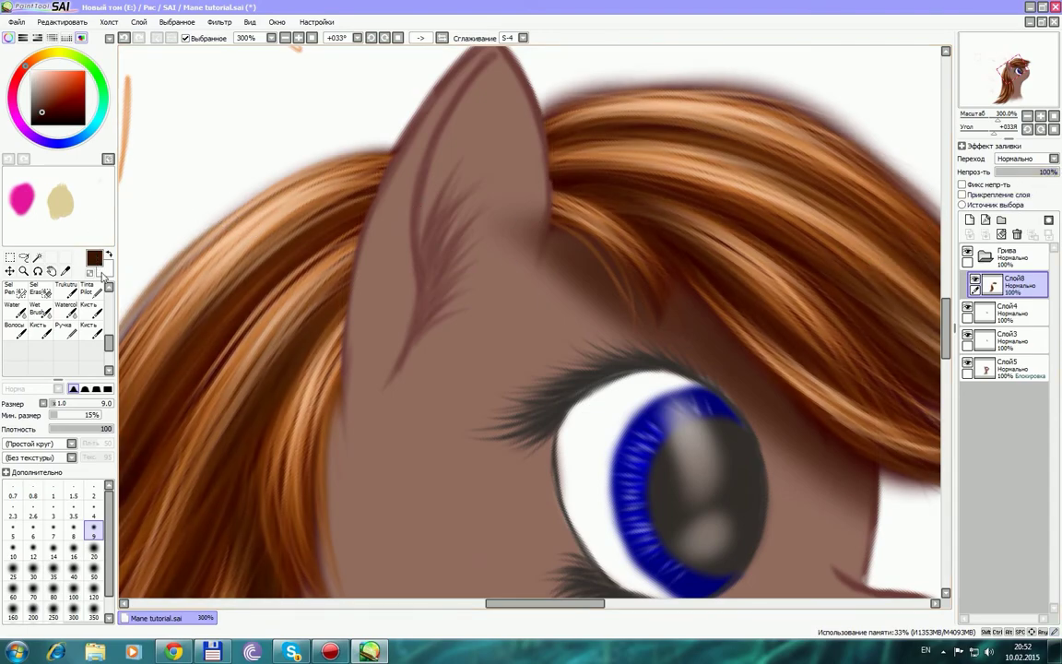
drag(98, 430, 96, 430)
drag(397, 149, 381, 210)
Undo the recent fine eraser strokes along the ear's edges and the last opacity change.
key(ctrl+z)
key(ctrl+z)
key(ctrl+z)
key(ctrl+z)
key(ctrl+z)
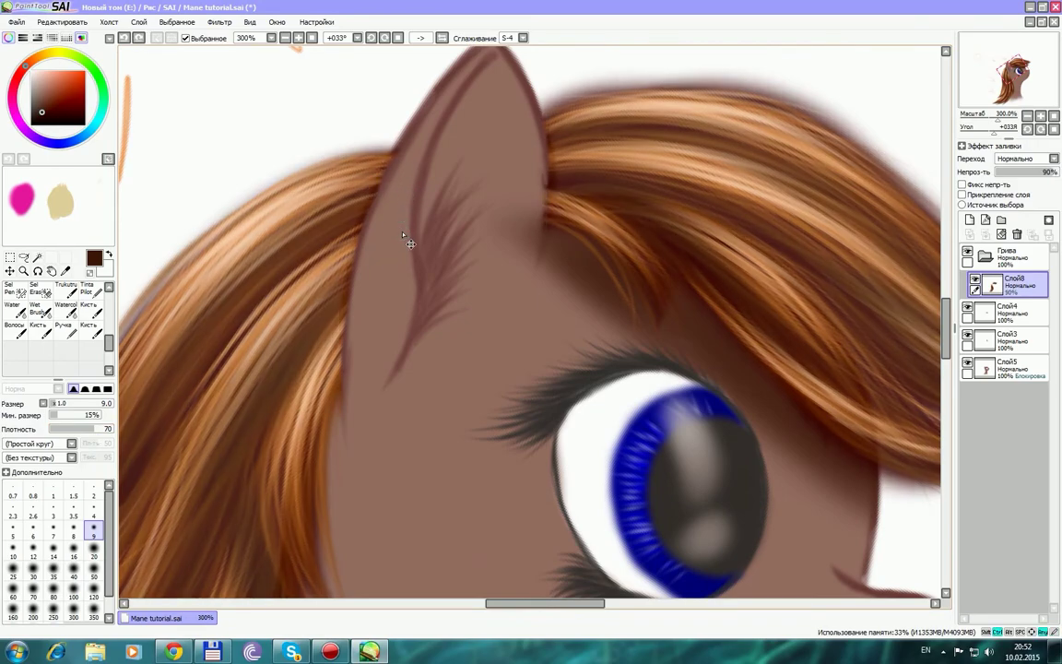
key(ctrl+z)
key(ctrl+z)
key(ctrl+z)
key(ctrl+z)
key(ctrl+z)
key(ctrl+z)
key(ctrl+z)
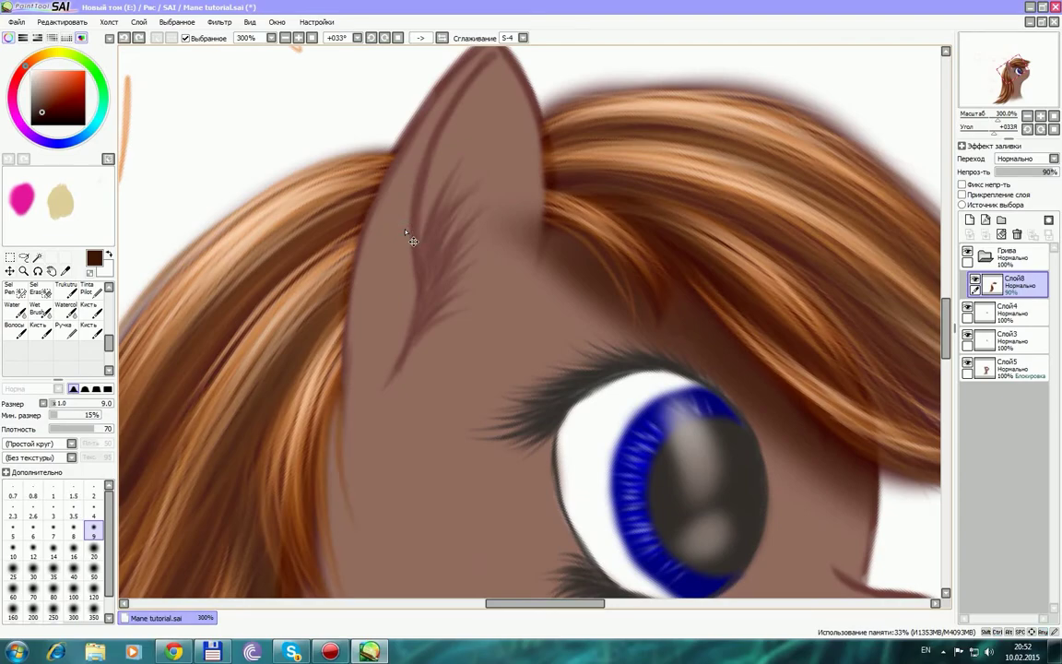
key(ctrl+z)
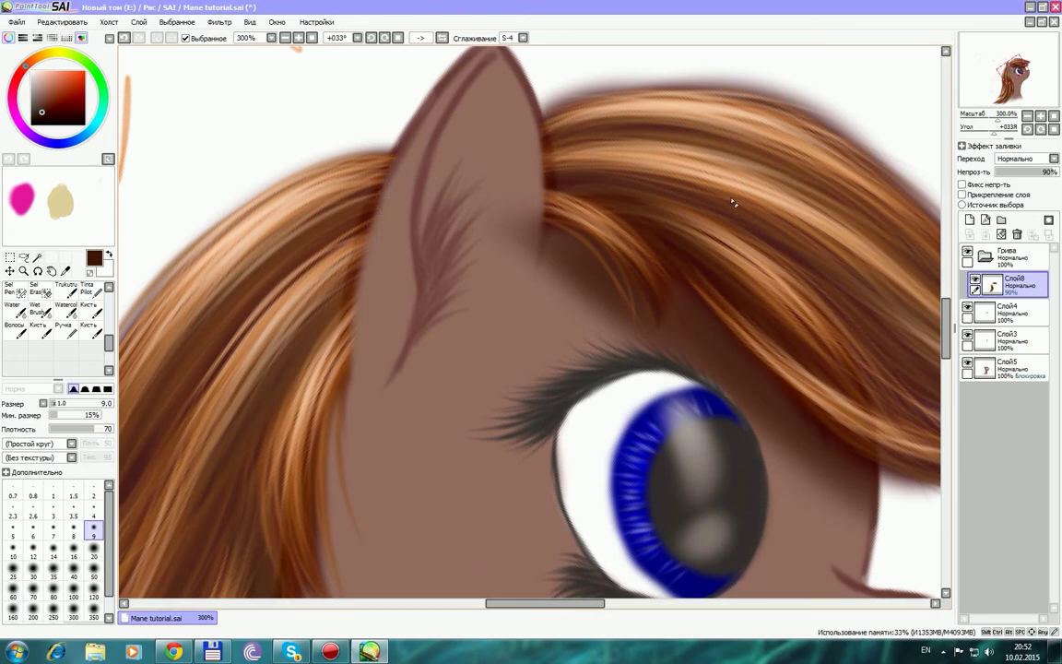
Restore the mane layer's opacity to 100% and erase the hair edge cleanly along the ear's outline.
click(1054, 172)
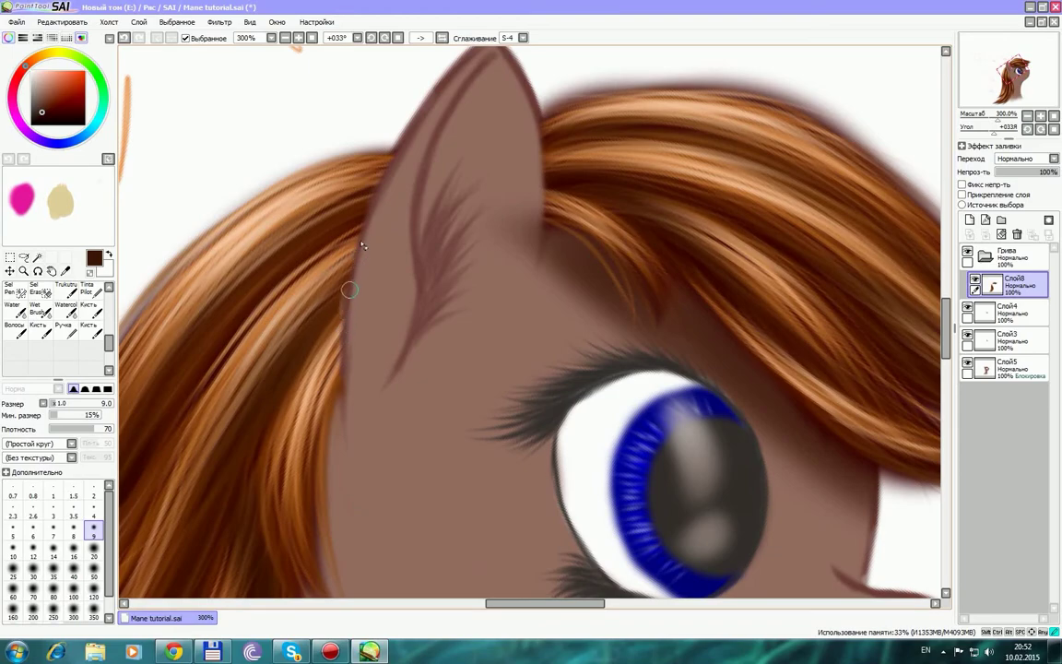
drag(350, 281, 347, 313)
drag(366, 251, 360, 267)
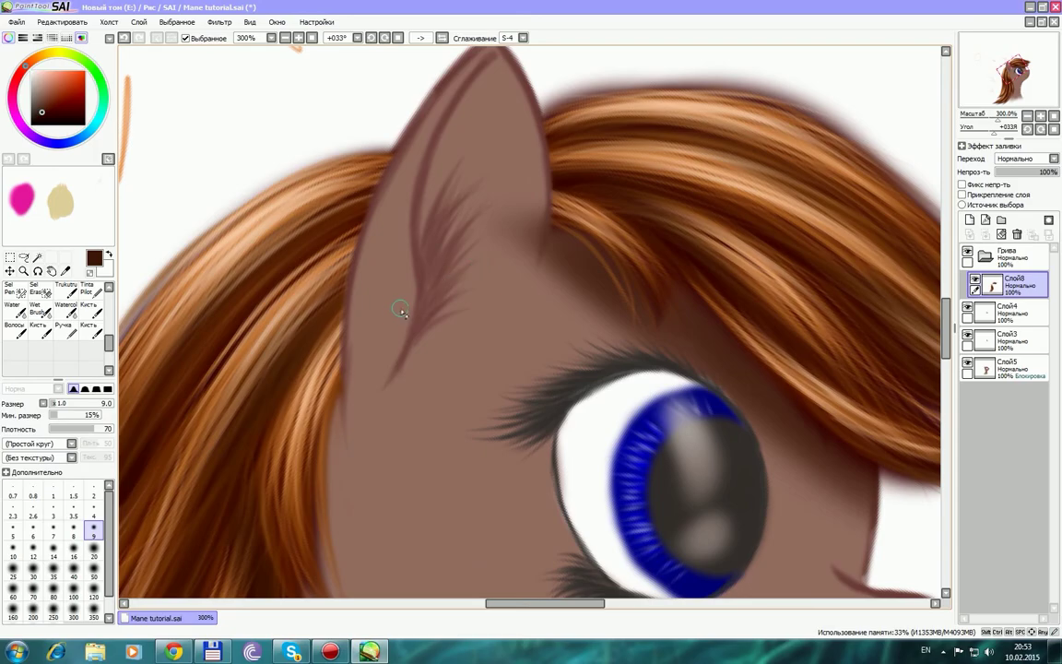
Erase the sketched sun and light-direction arrows beside the pony with a hard-edged eraser at size 80, density 100 and minimum size 100%.
key(Home)
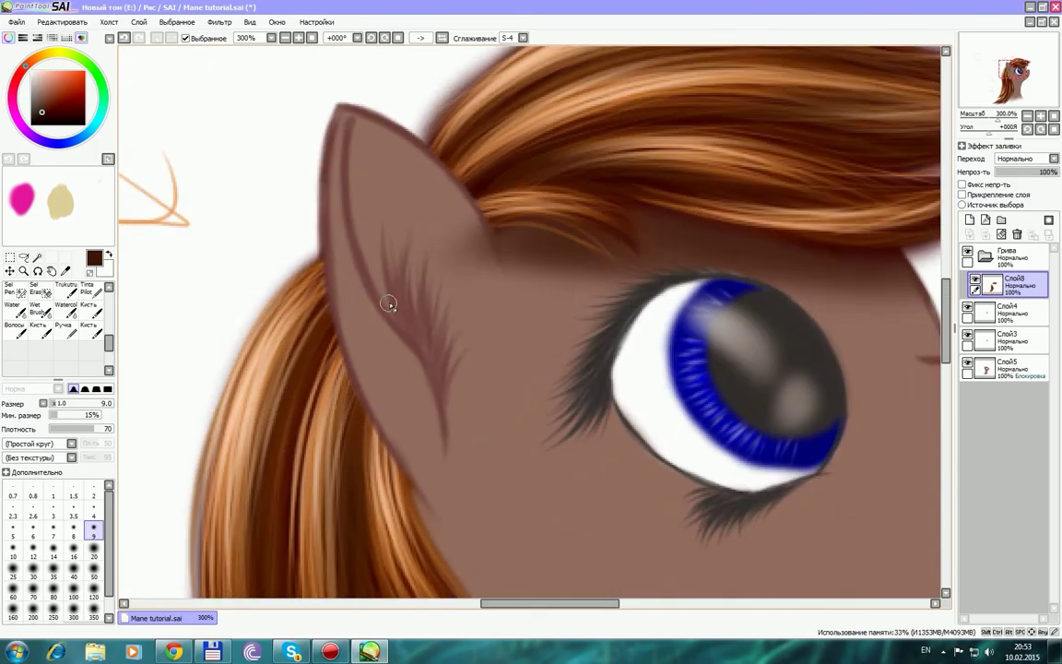
scroll(387, 359, down, 4)
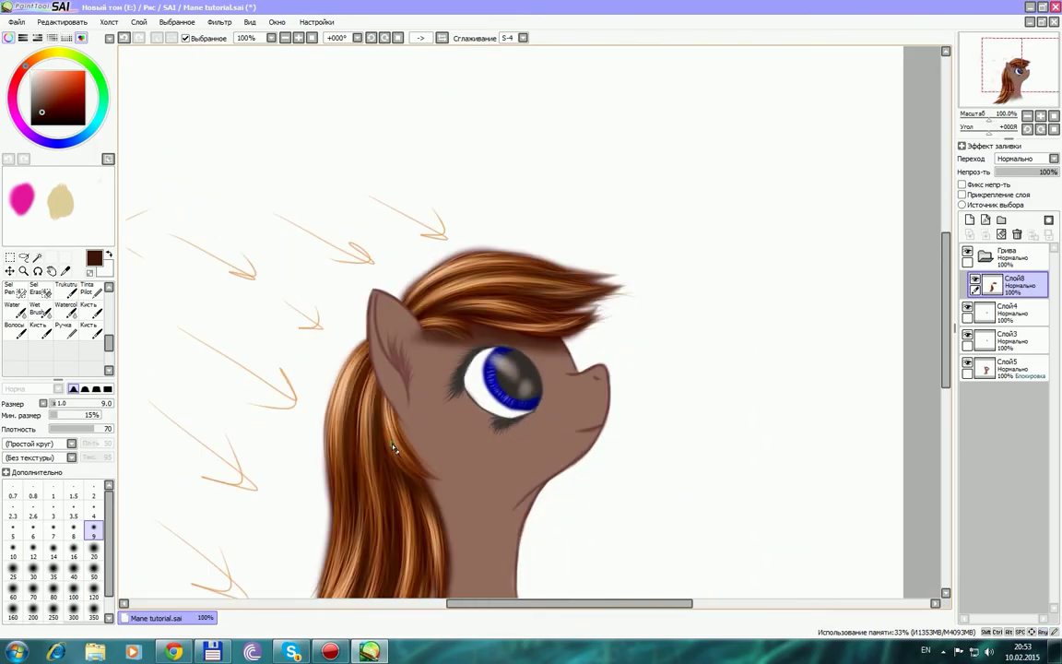
key(b)
mouse_move(471, 267)
mouse_down()
mouse_move(557, 201)
mouse_move(616, 173)
mouse_up()
key(e)
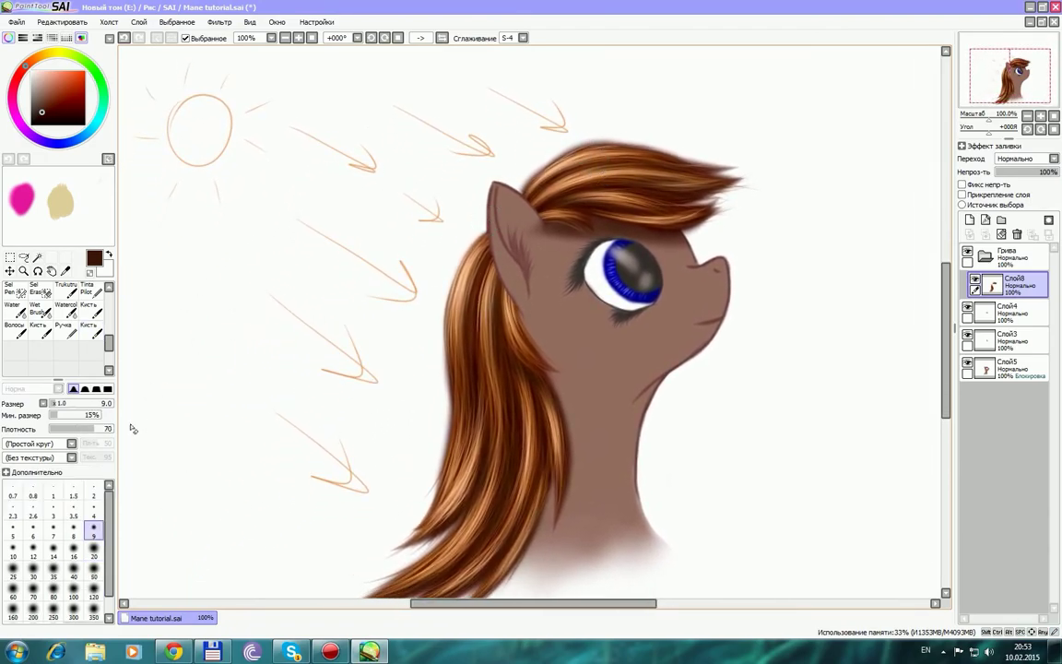
drag(101, 431, 117, 430)
click(96, 551)
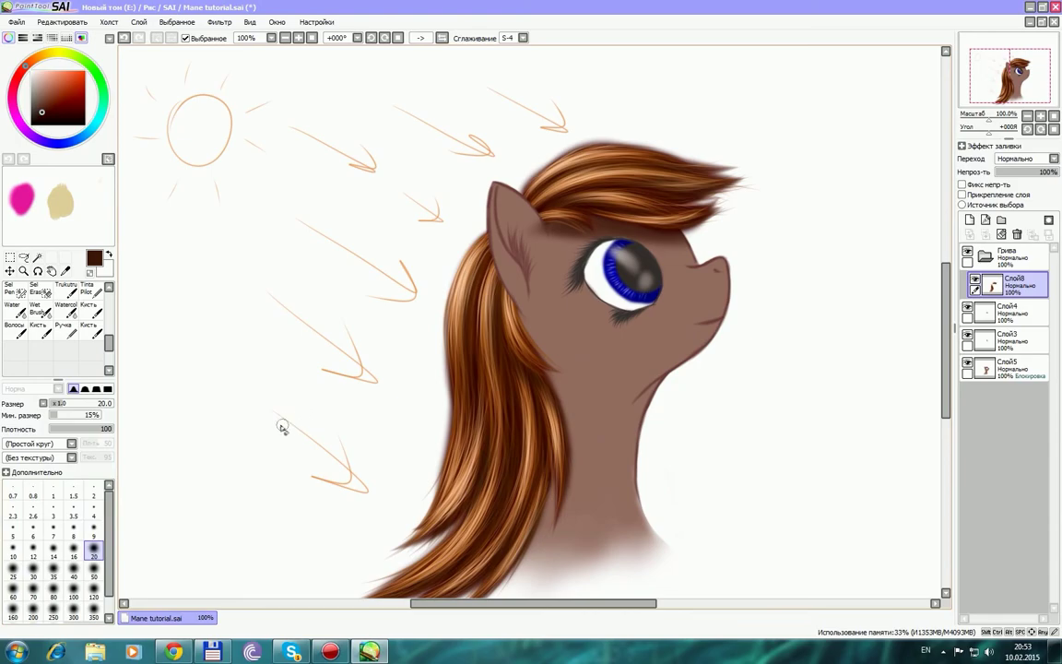
click(93, 570)
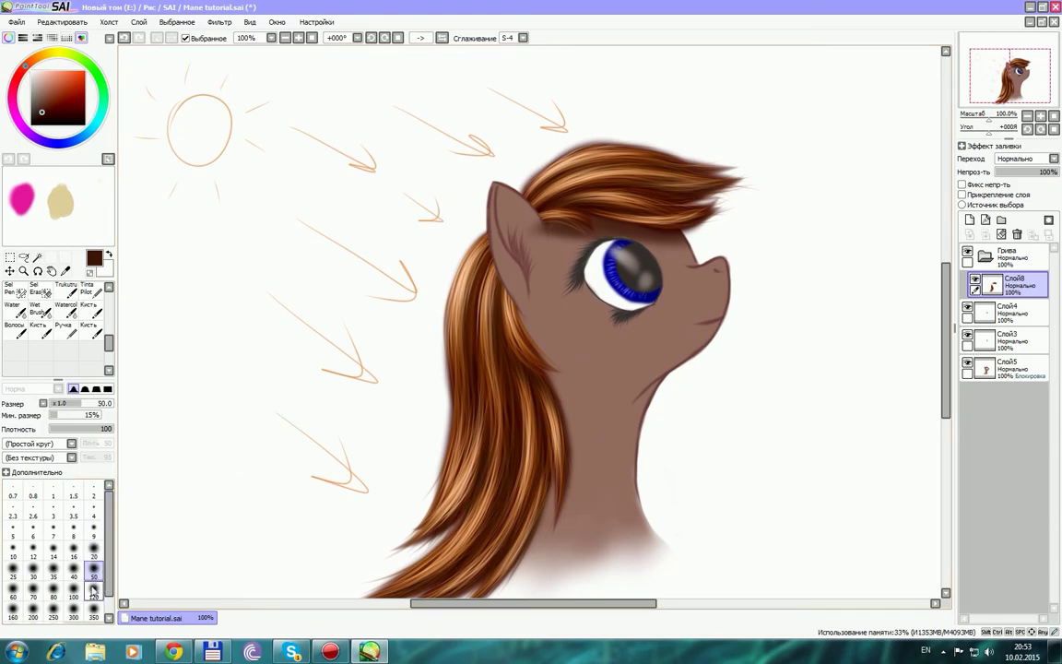
click(55, 591)
drag(87, 415, 114, 416)
mouse_move(324, 485)
mouse_down()
mouse_move(350, 477)
mouse_move(353, 497)
mouse_move(318, 447)
mouse_up()
mouse_move(270, 550)
mouse_down()
mouse_move(260, 425)
mouse_move(303, 363)
mouse_up()
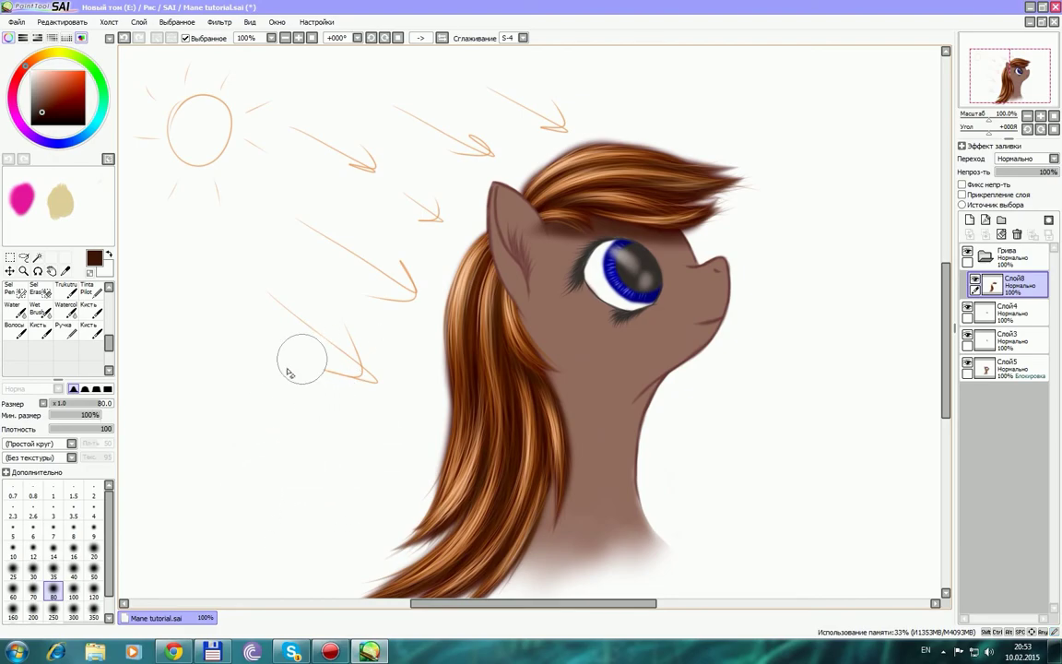
click(108, 389)
mouse_move(337, 412)
mouse_down()
mouse_move(394, 333)
mouse_move(369, 272)
mouse_move(237, 377)
mouse_move(422, 229)
mouse_move(401, 319)
mouse_move(314, 263)
mouse_move(422, 213)
mouse_move(450, 175)
mouse_move(544, 125)
mouse_move(469, 107)
mouse_move(376, 203)
mouse_move(277, 130)
mouse_move(156, 95)
mouse_move(232, 67)
mouse_move(171, 107)
mouse_move(273, 107)
mouse_move(372, 166)
mouse_move(174, 300)
mouse_up()
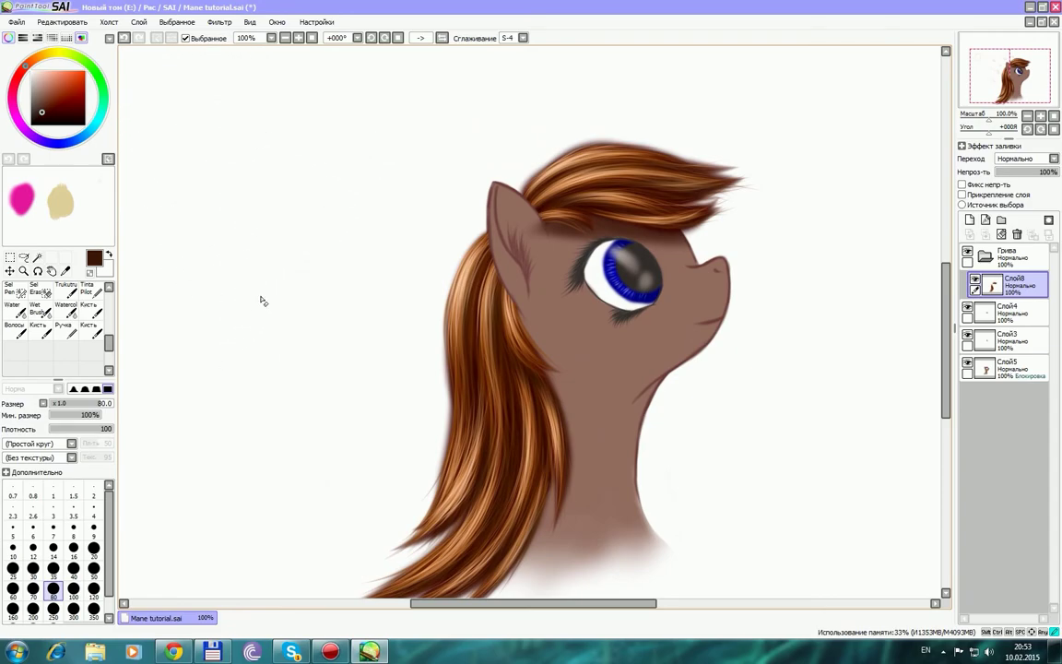
On layer Слой5, paint the mane's dark shadow along the back of the cheek with the size 50 brush at density 71.
key(b)
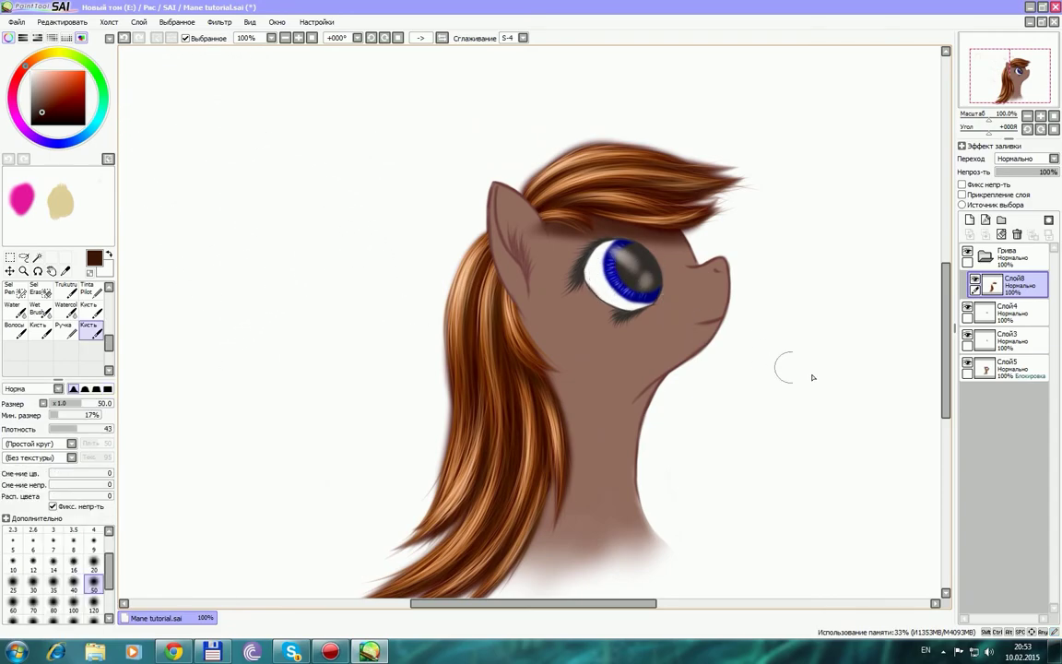
click(1029, 369)
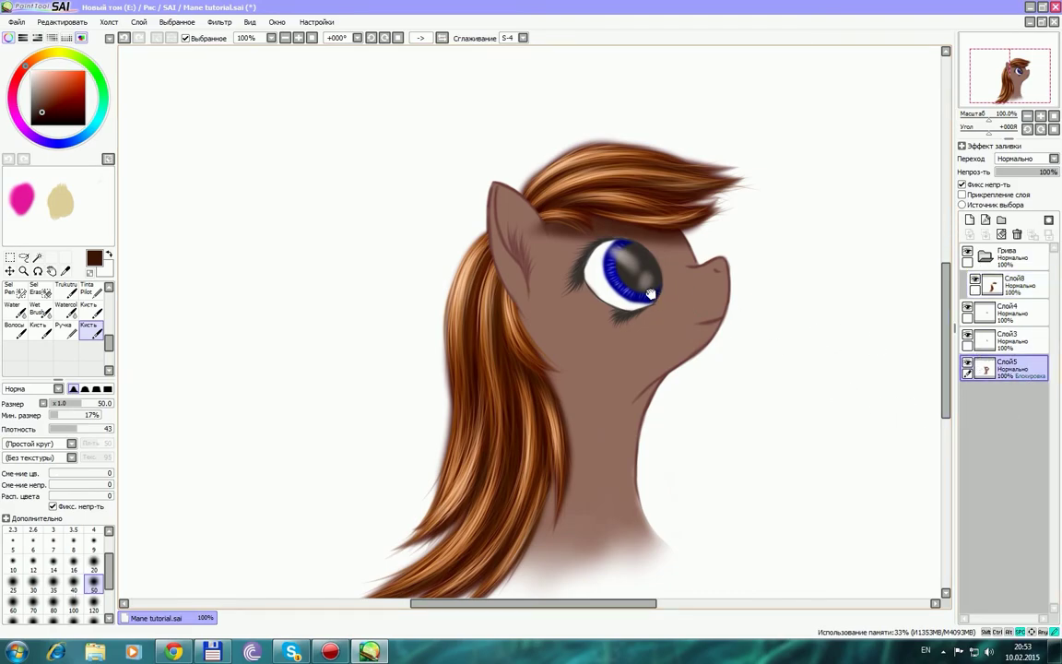
drag(583, 228, 518, 224)
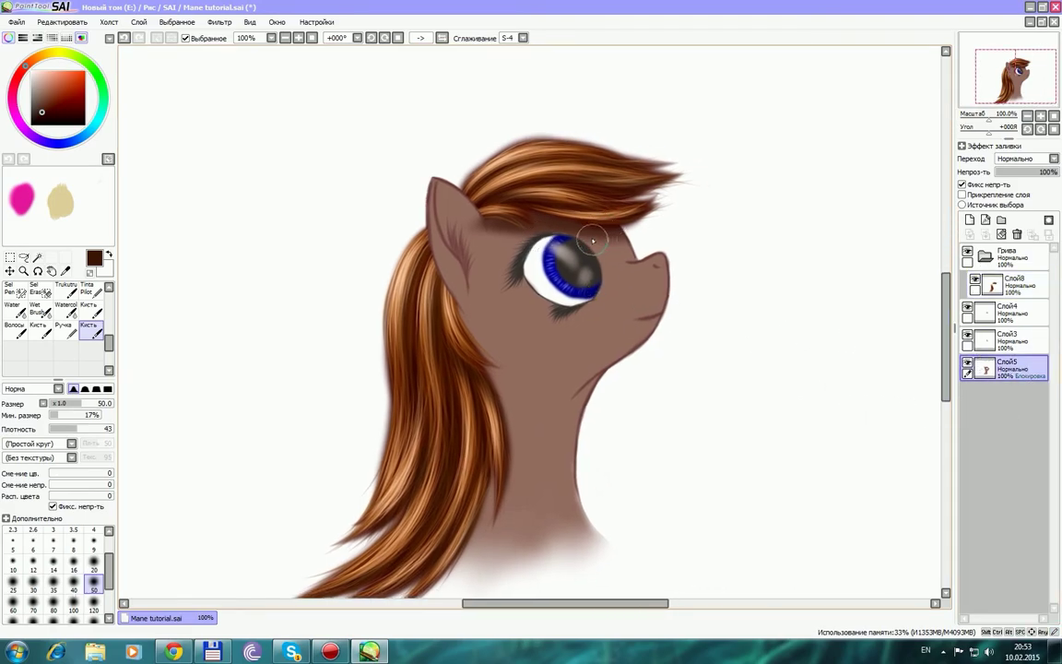
scroll(582, 236, up, 2)
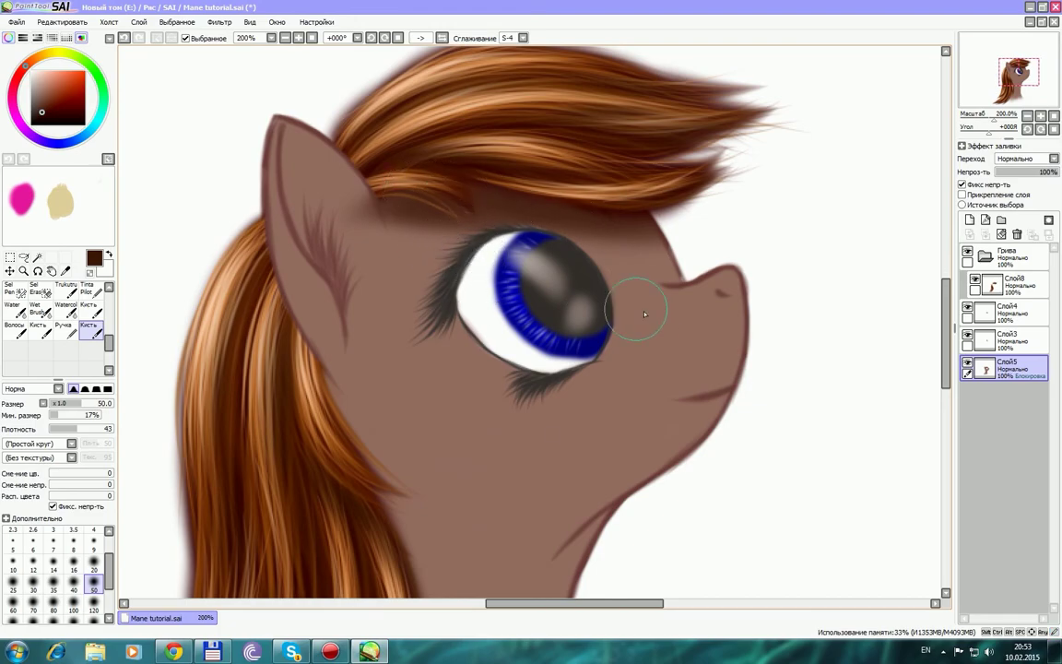
click(93, 430)
drag(93, 431, 96, 431)
scroll(413, 235, down, 2)
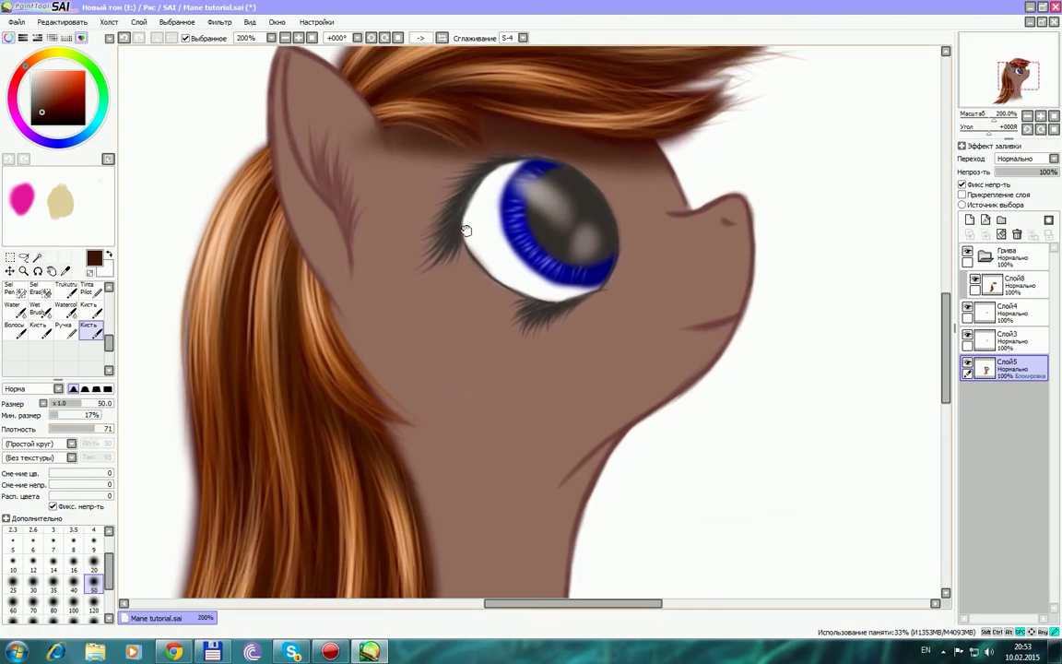
drag(306, 282, 370, 378)
drag(312, 283, 373, 380)
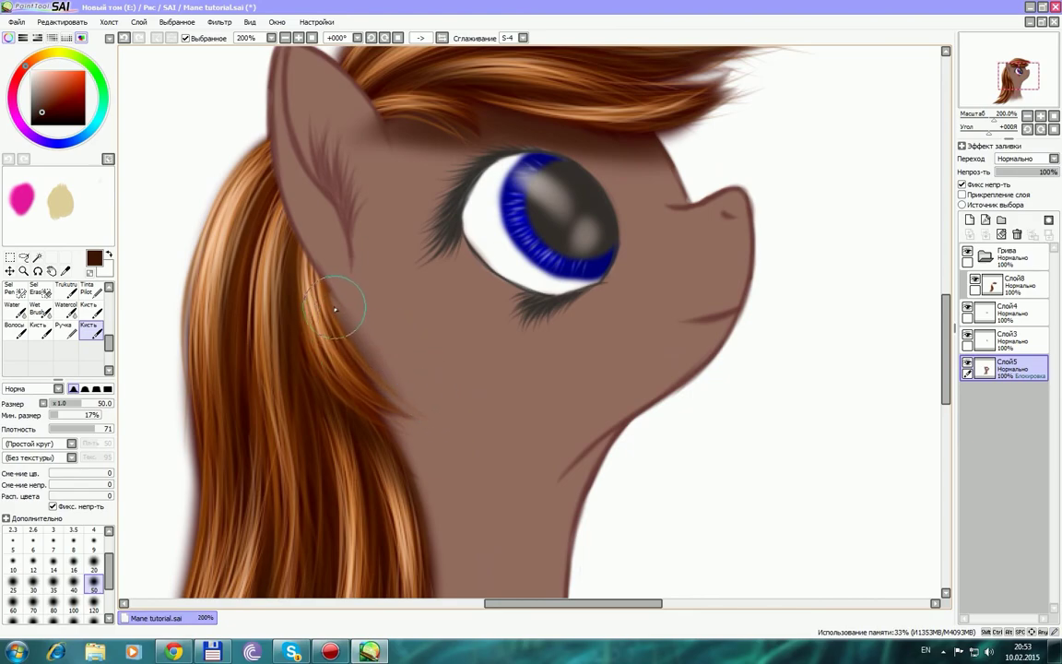
mouse_move(336, 302)
mouse_down()
mouse_move(380, 377)
mouse_move(364, 343)
mouse_move(361, 378)
mouse_move(386, 443)
mouse_up()
mouse_move(350, 373)
mouse_down()
mouse_move(424, 445)
mouse_move(475, 443)
mouse_up()
mouse_move(340, 341)
mouse_down()
mouse_move(486, 444)
mouse_move(532, 442)
mouse_move(523, 307)
mouse_up()
Extend the mane's soft dark shadow down the neck and along the lower strands to the faded base.
key(space)
mouse_move(407, 332)
mouse_down()
mouse_move(403, 324)
mouse_move(426, 398)
mouse_move(424, 468)
mouse_up()
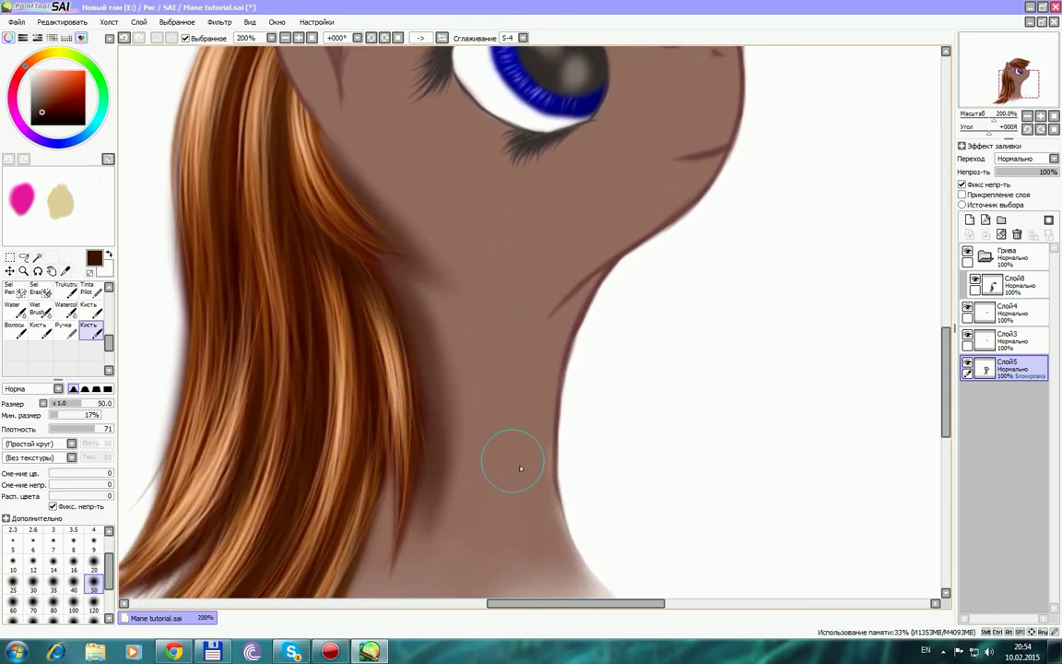
key(space)
drag(547, 447, 617, 272)
mouse_move(457, 296)
mouse_down()
mouse_move(415, 450)
mouse_move(419, 415)
mouse_up()
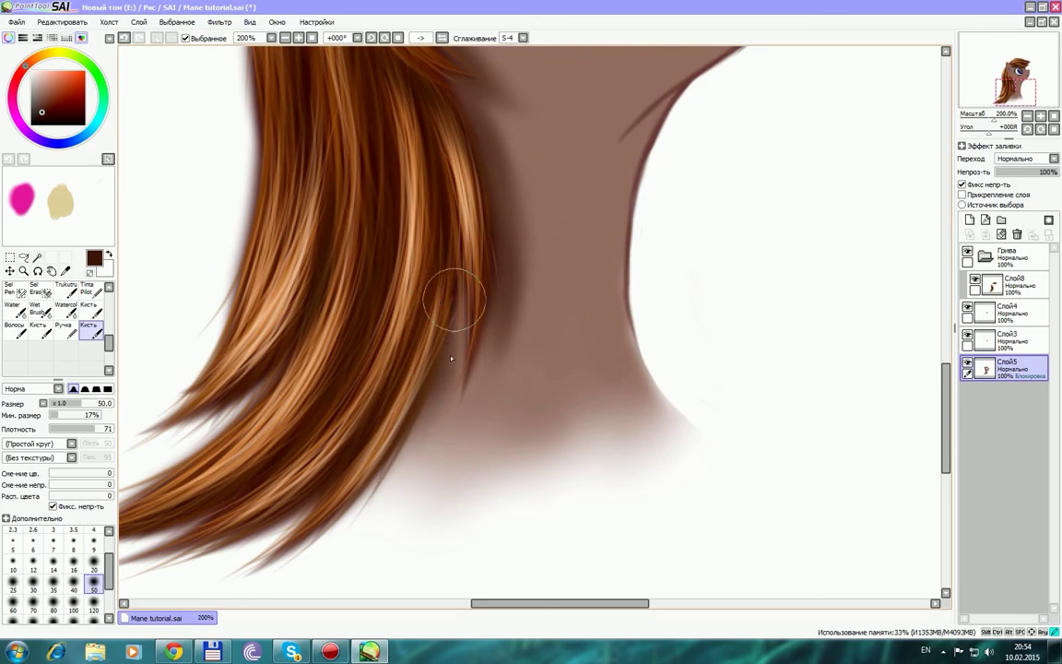
drag(453, 336, 380, 487)
mouse_move(444, 387)
mouse_down()
mouse_move(392, 461)
mouse_move(420, 464)
mouse_move(442, 421)
mouse_move(456, 303)
mouse_move(453, 364)
mouse_move(440, 331)
mouse_move(454, 327)
mouse_move(355, 516)
mouse_up()
drag(444, 351, 417, 468)
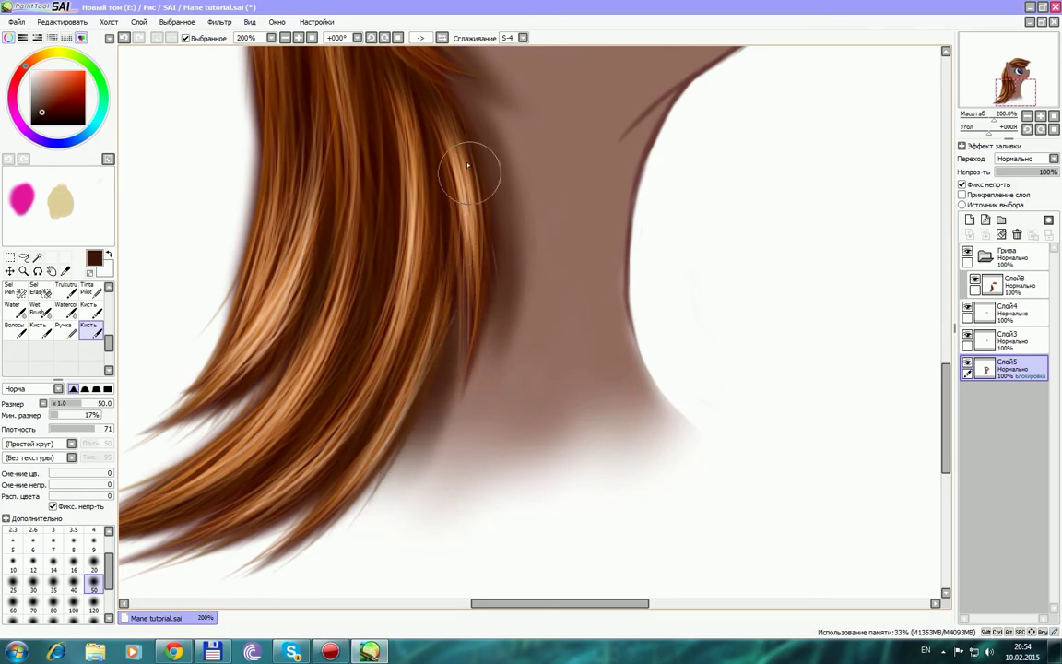
Deepen the shadow on the cheek and upper neck beneath the hair strand behind the jaw.
scroll(511, 288, up, 5)
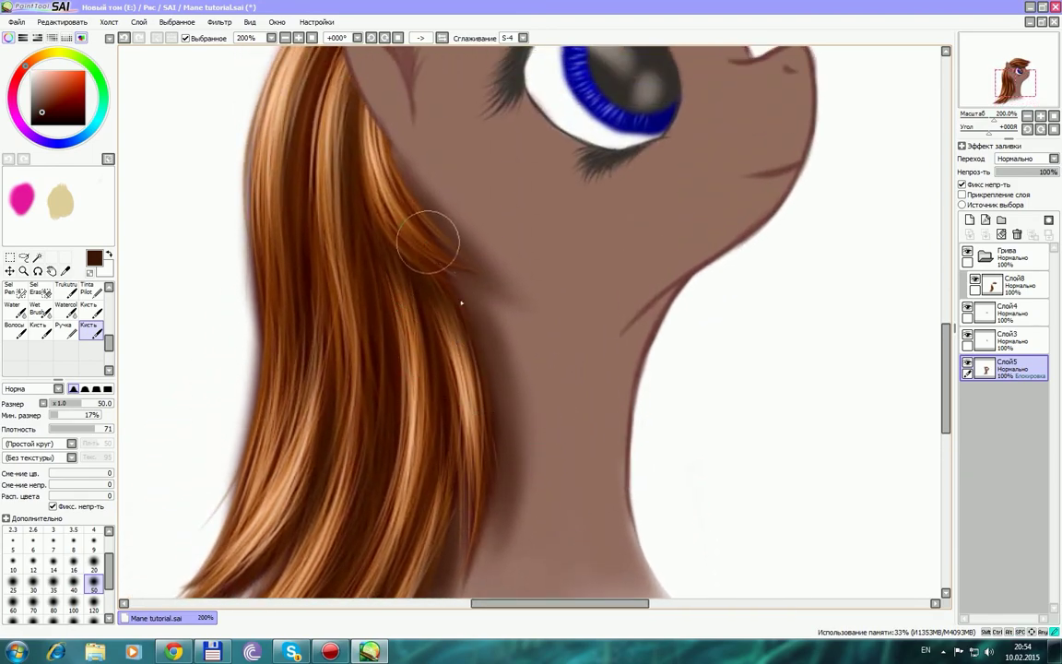
scroll(485, 327, up, 2)
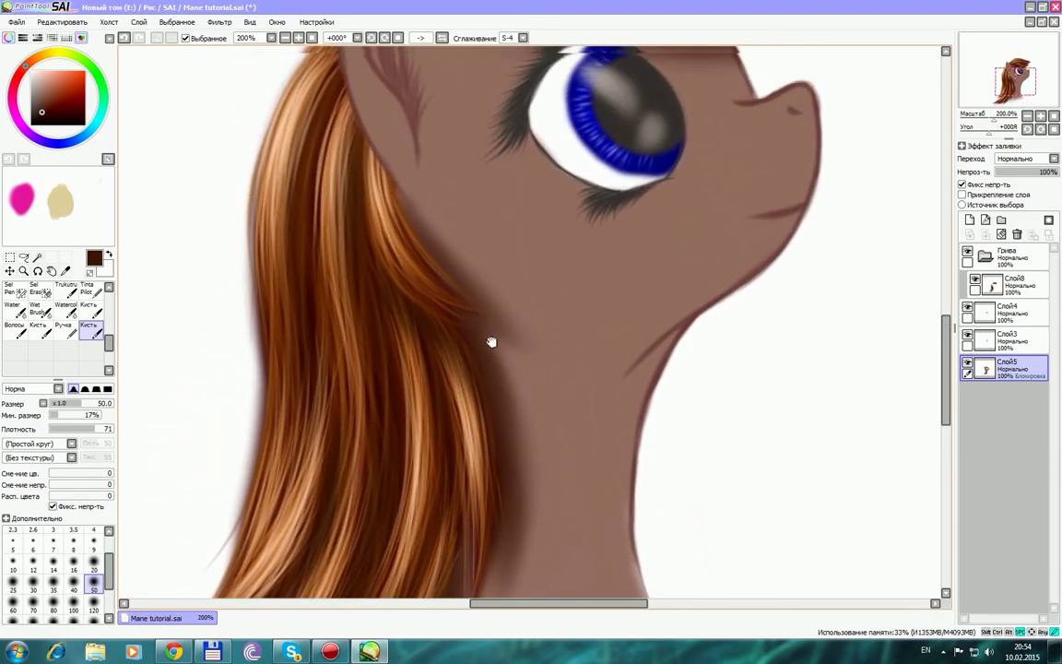
drag(410, 253, 501, 367)
mouse_move(417, 273)
mouse_down()
mouse_move(450, 329)
mouse_move(495, 365)
mouse_up()
mouse_move(418, 278)
mouse_down()
mouse_move(481, 374)
mouse_move(510, 366)
mouse_up()
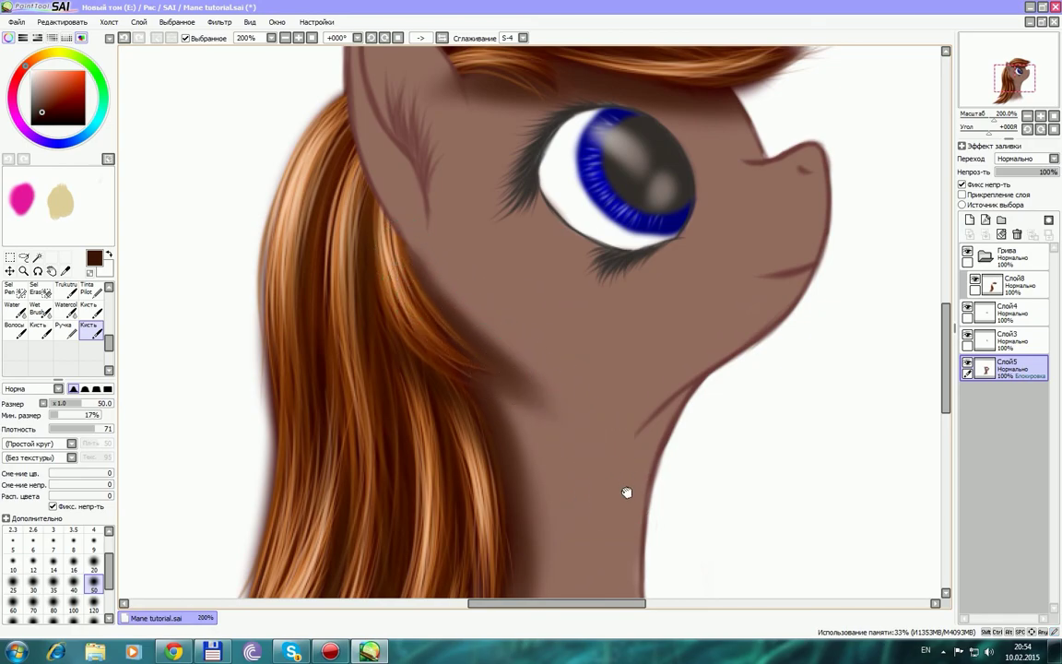
drag(623, 495, 612, 373)
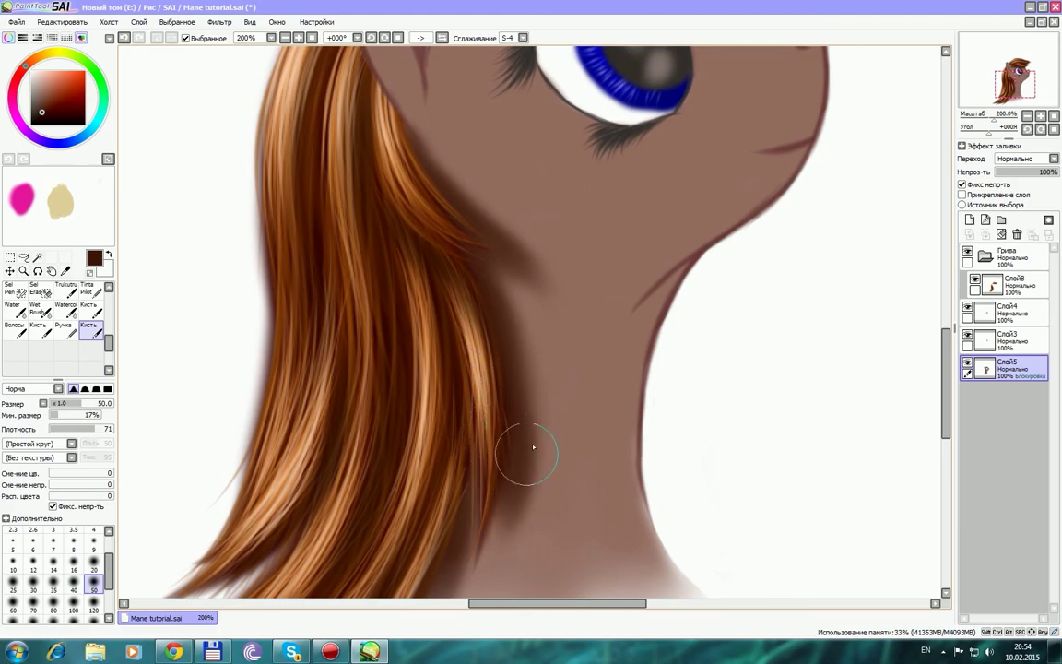
scroll(562, 387, down, 2)
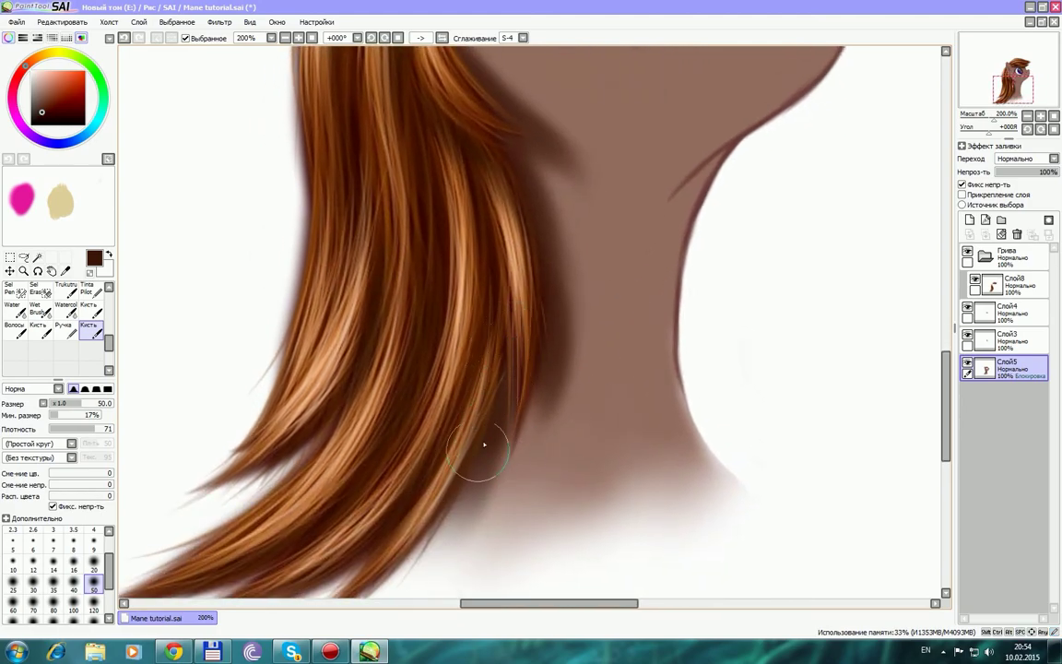
mouse_move(616, 267)
mouse_down()
mouse_move(583, 375)
mouse_move(574, 491)
mouse_up()
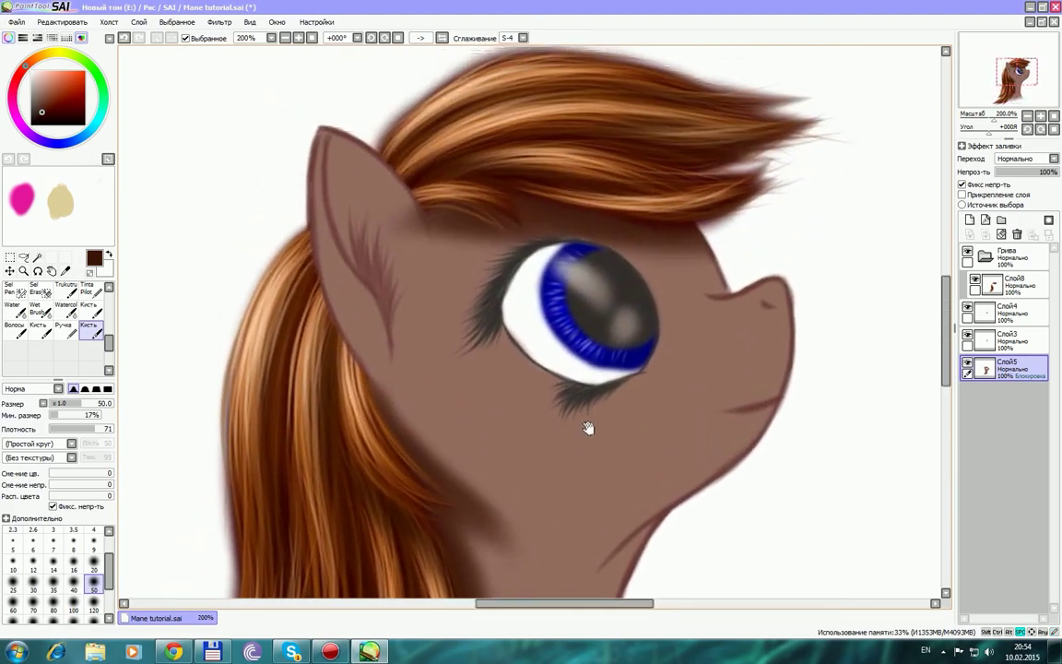
Sample the brown coat colour from the cheek and set the brush size to 20.
alt+click(464, 388)
click(93, 561)
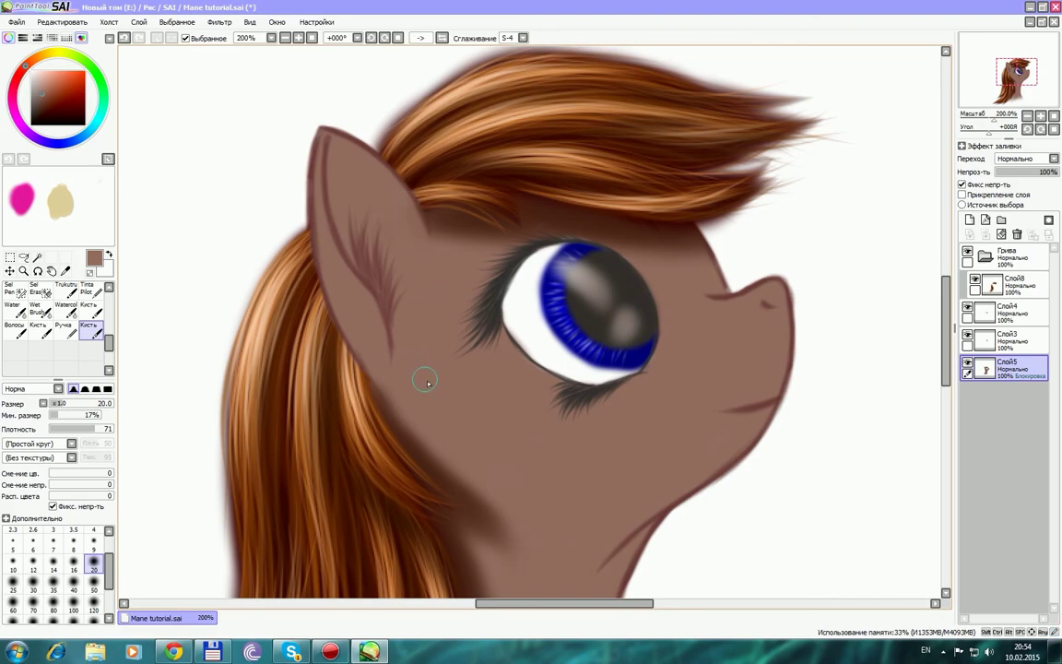
drag(488, 381, 494, 363)
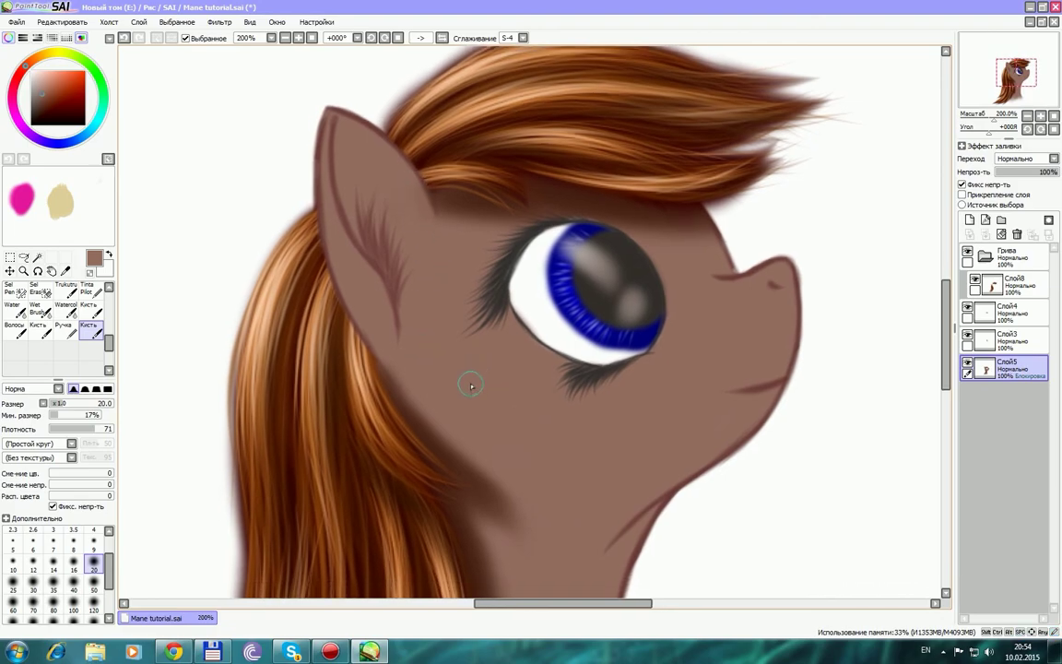
scroll(470, 385, down, 1)
drag(604, 425, 626, 322)
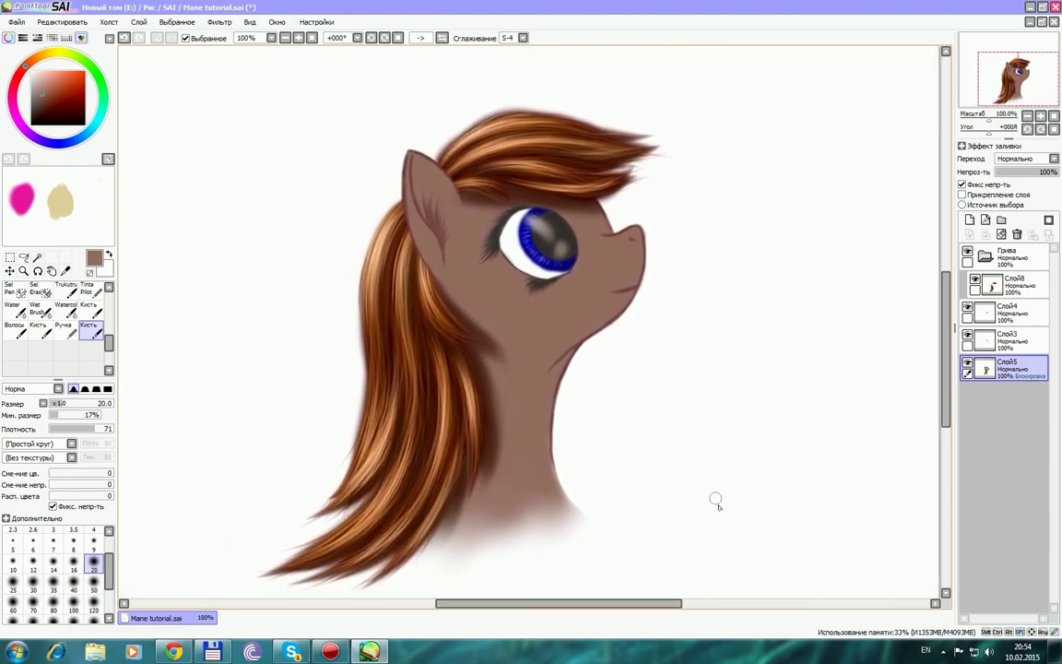